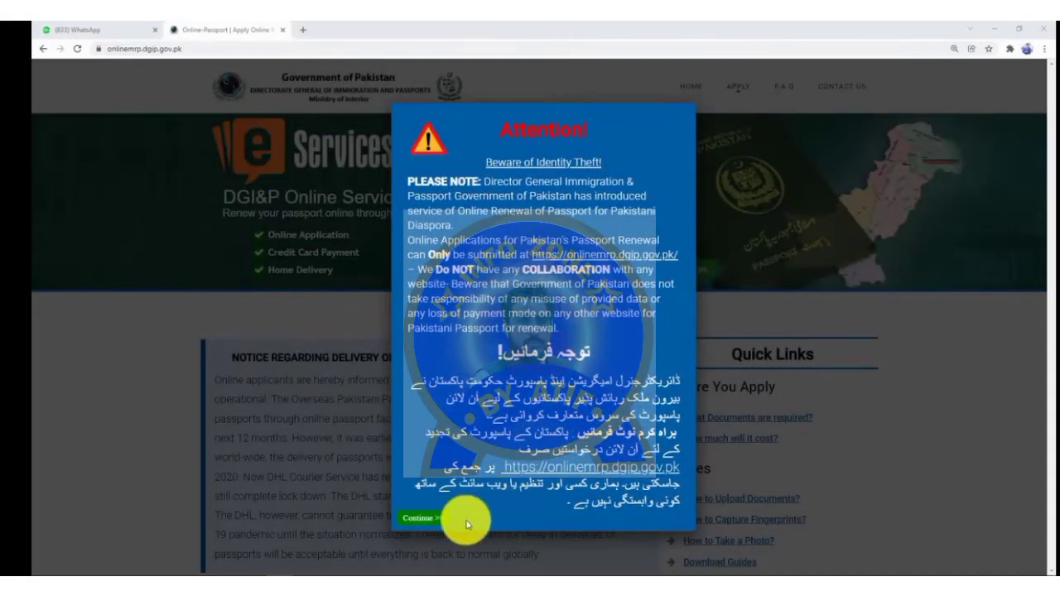
Step: Dismiss the identity-theft attention notice and choose Get Started for an online passport application
click(422, 515)
scroll(388, 178, down, 3)
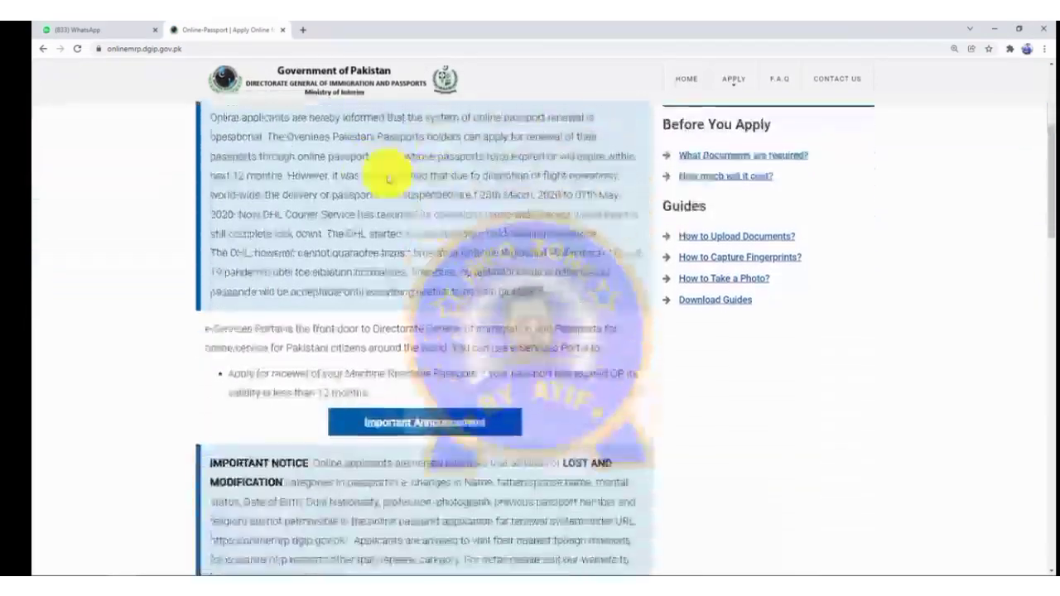
scroll(437, 217, down, 3)
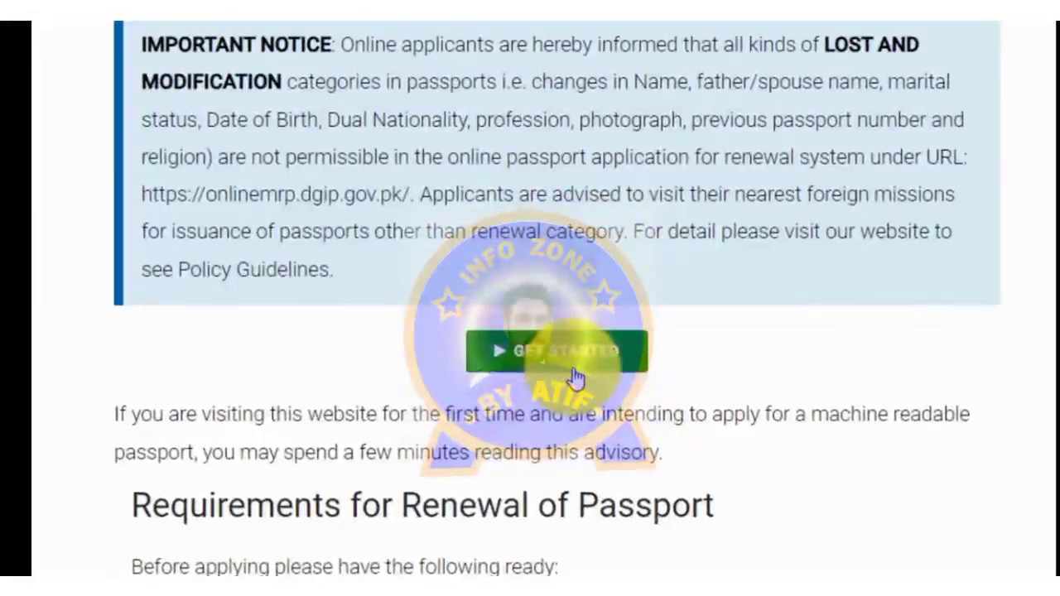
click(546, 364)
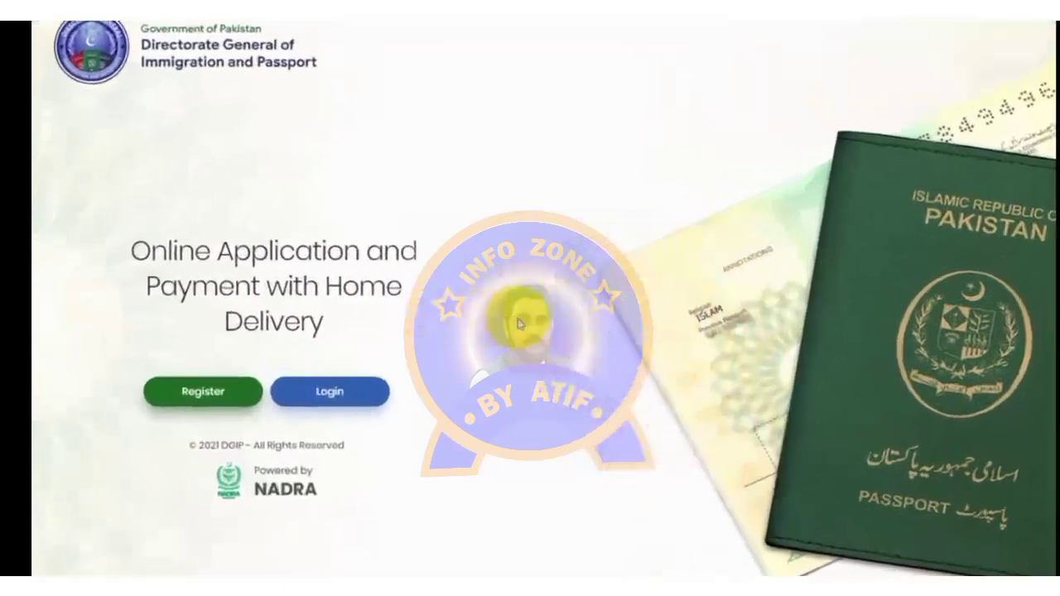
Step: Look at the Register form, go back, and open the E-Passport account Login page
click(210, 390)
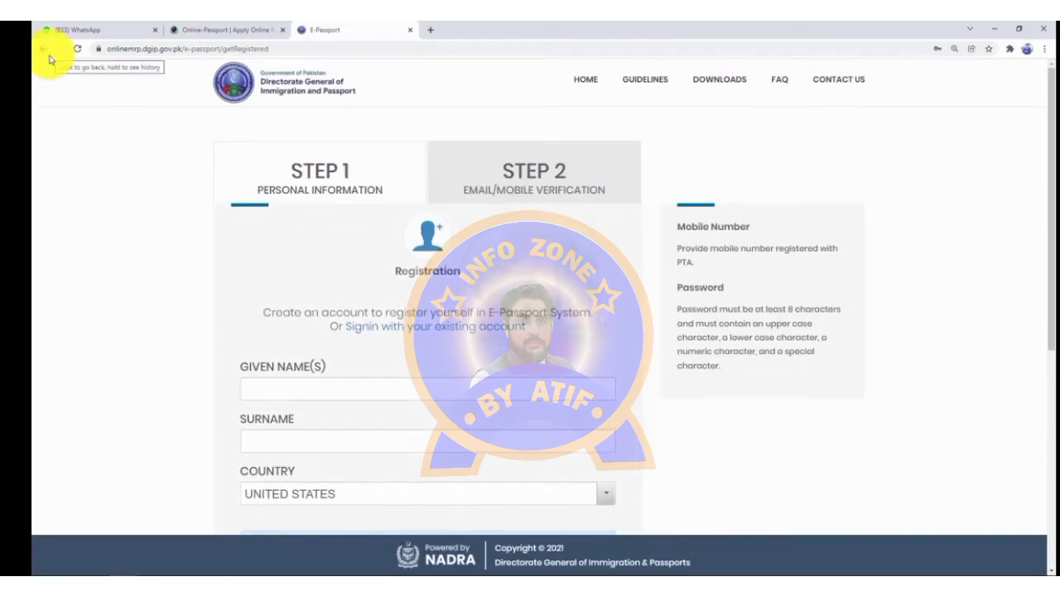
scroll(59, 144, down, 3)
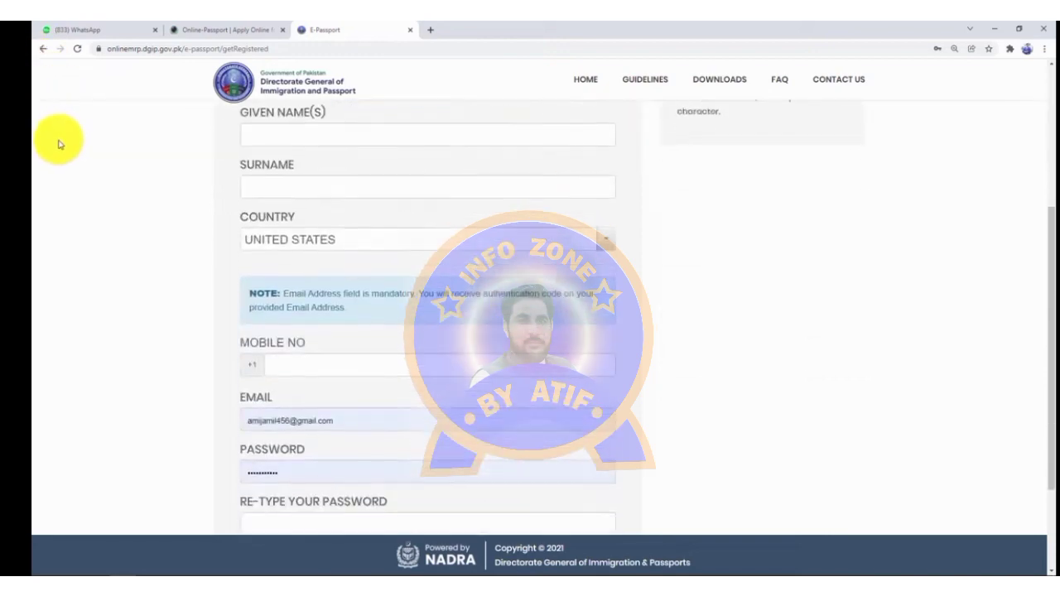
click(43, 49)
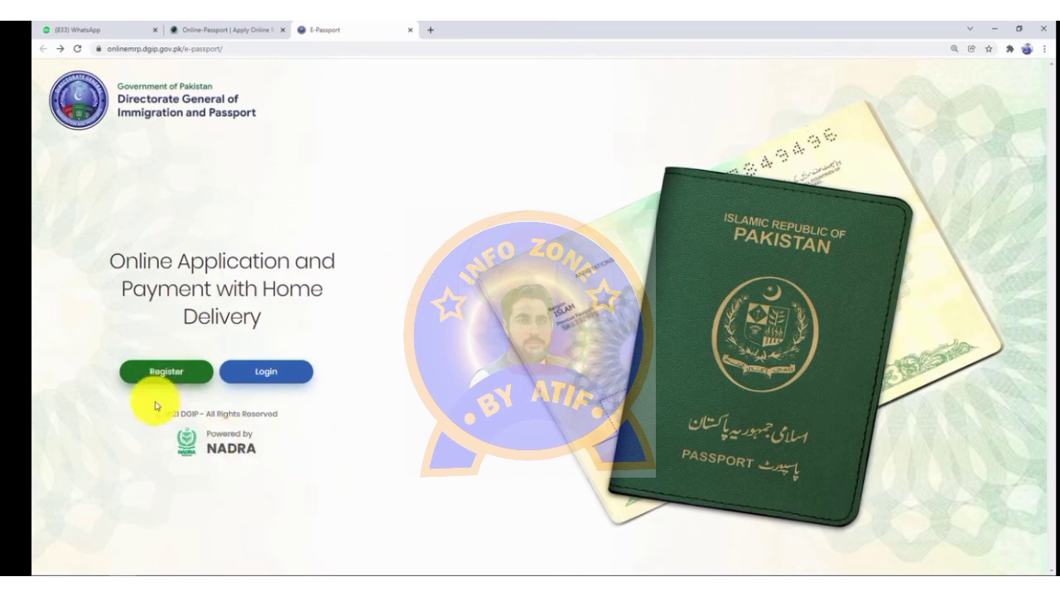
click(272, 374)
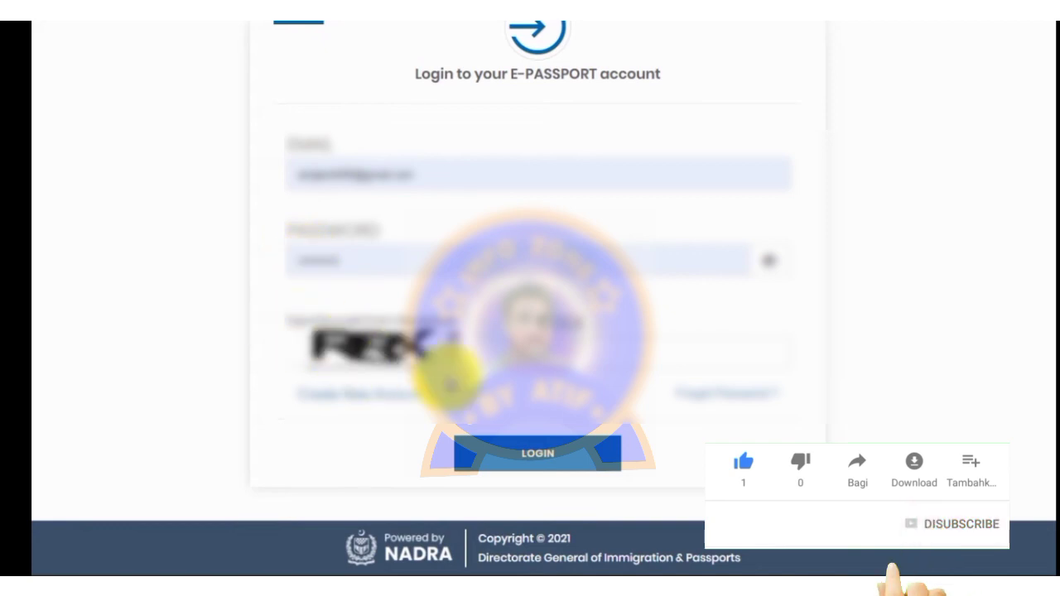
Step: Enter the captcha code R8X and log in to the E-Passport account
click(575, 355)
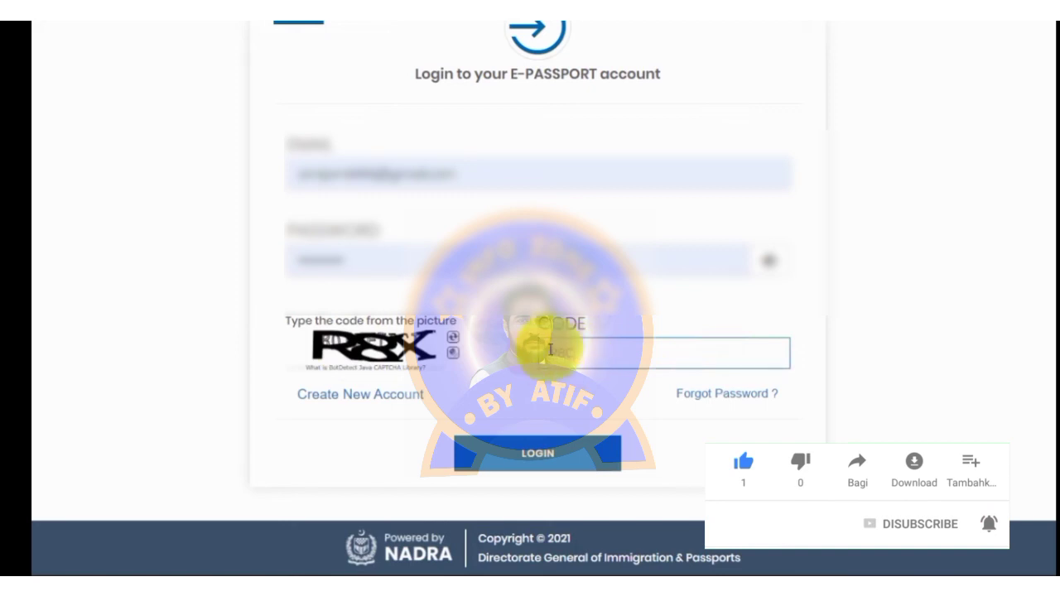
text(R8X)
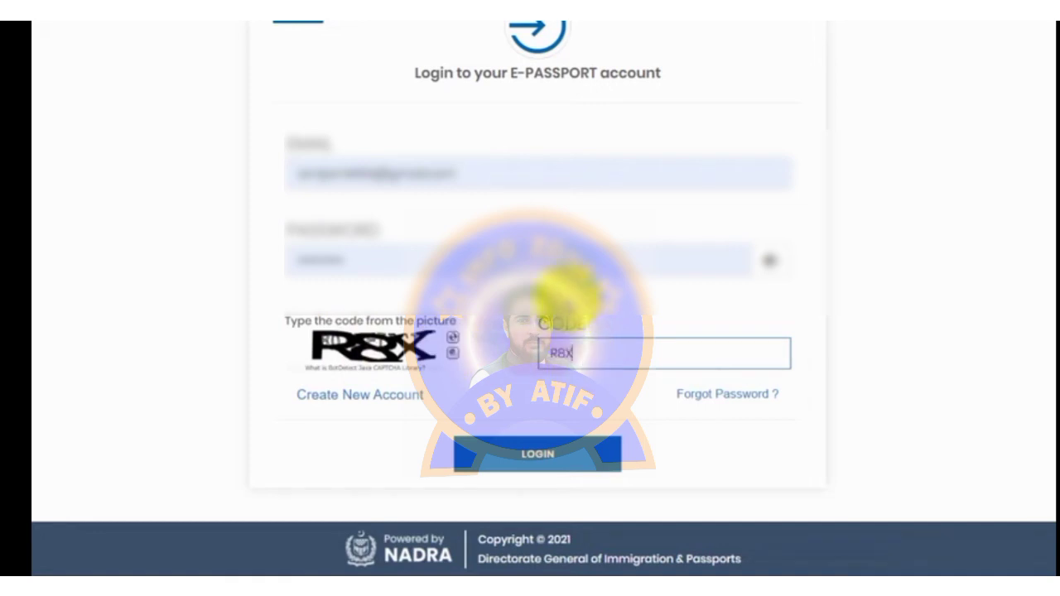
click(539, 460)
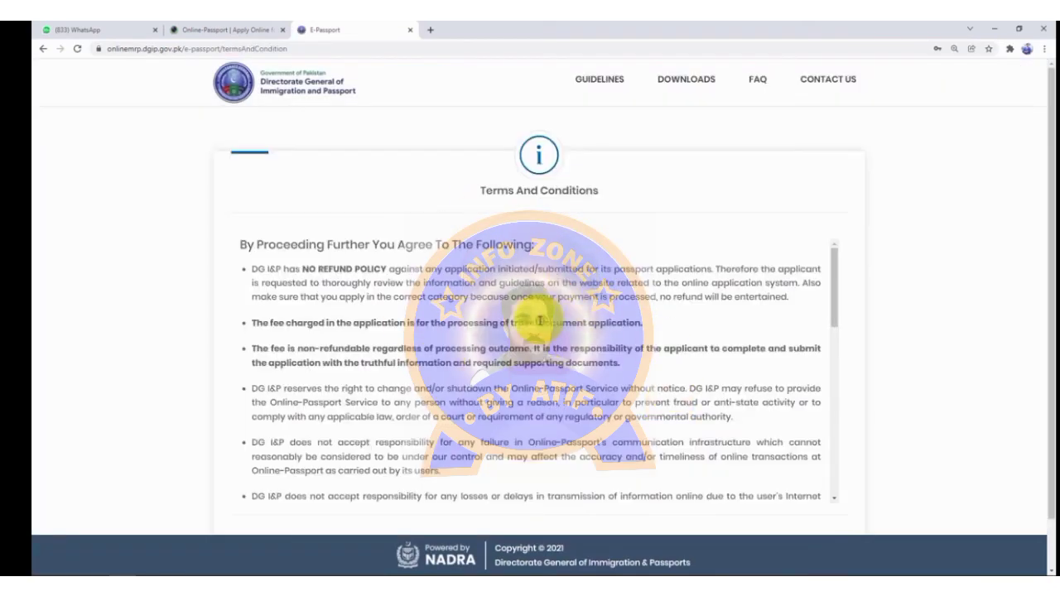
Step: Accept the terms and conditions to reach the empty Existing Applications page
scroll(476, 270, down, 10)
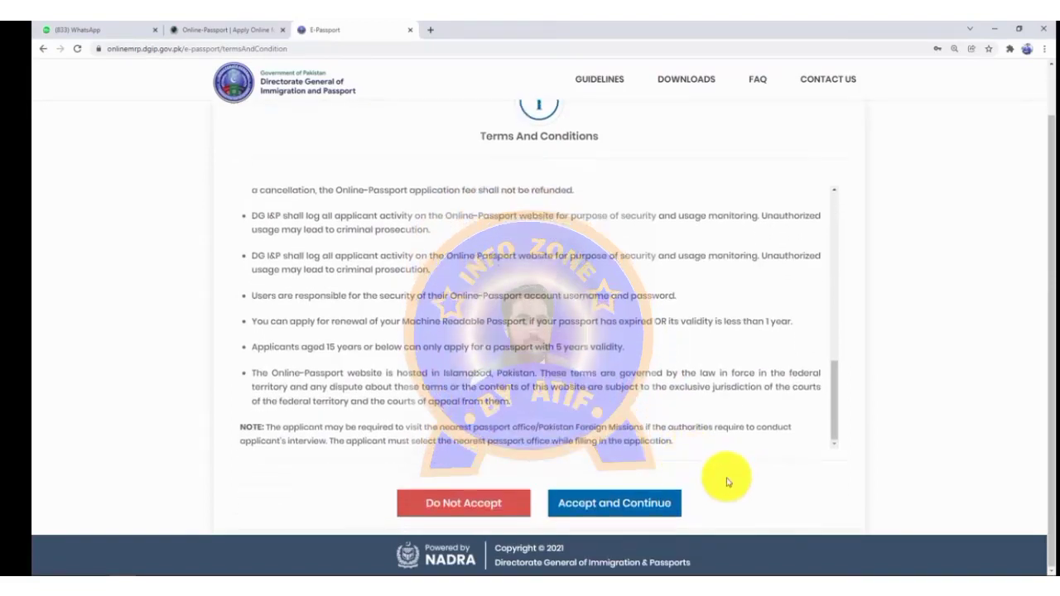
click(596, 513)
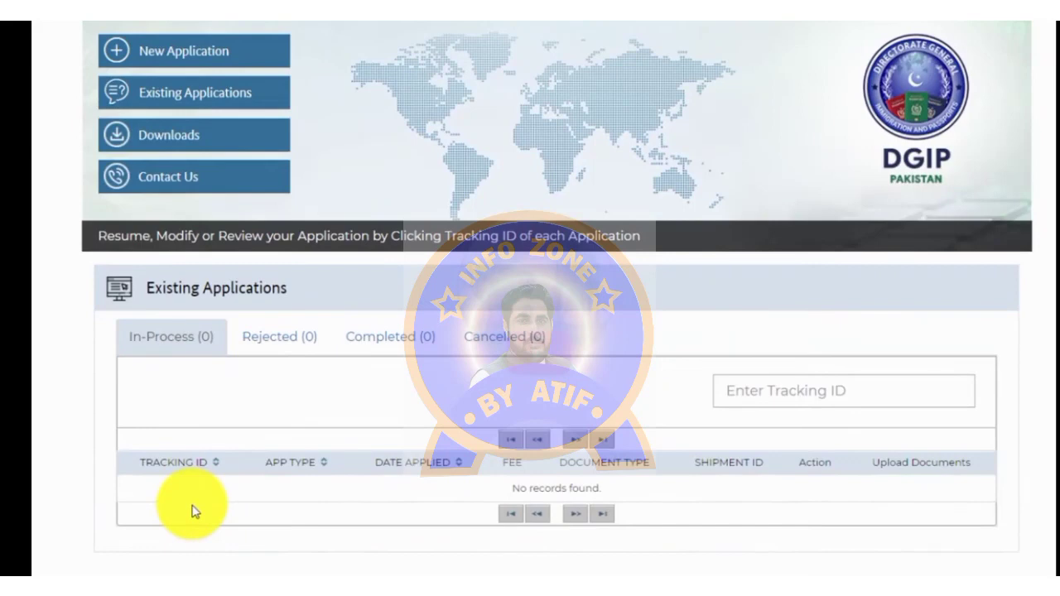
Step: Start a New Application for a new passport (Minors Only) and review the age-limit notice
click(164, 52)
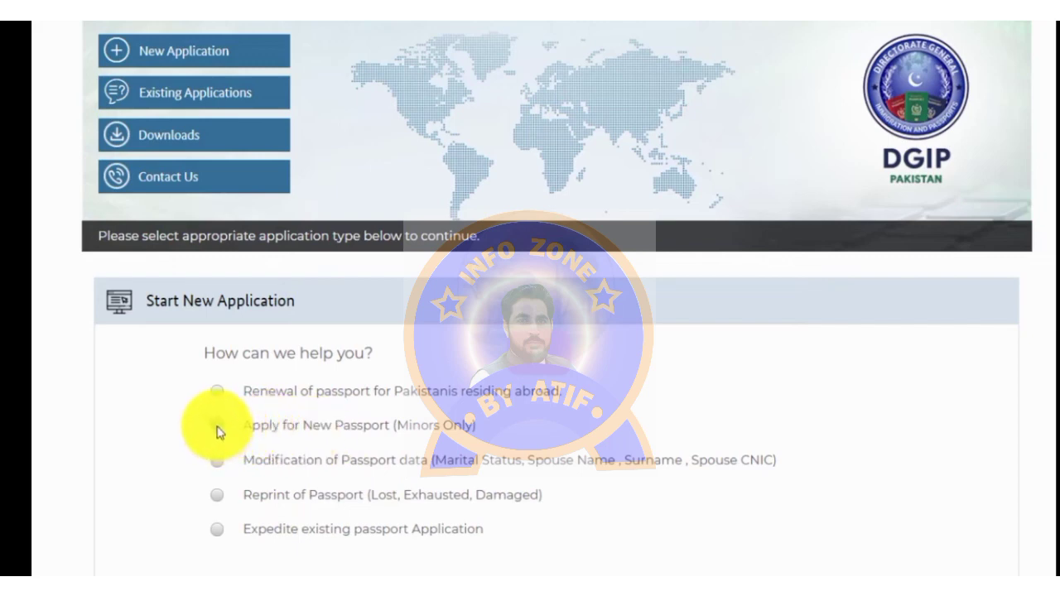
click(217, 429)
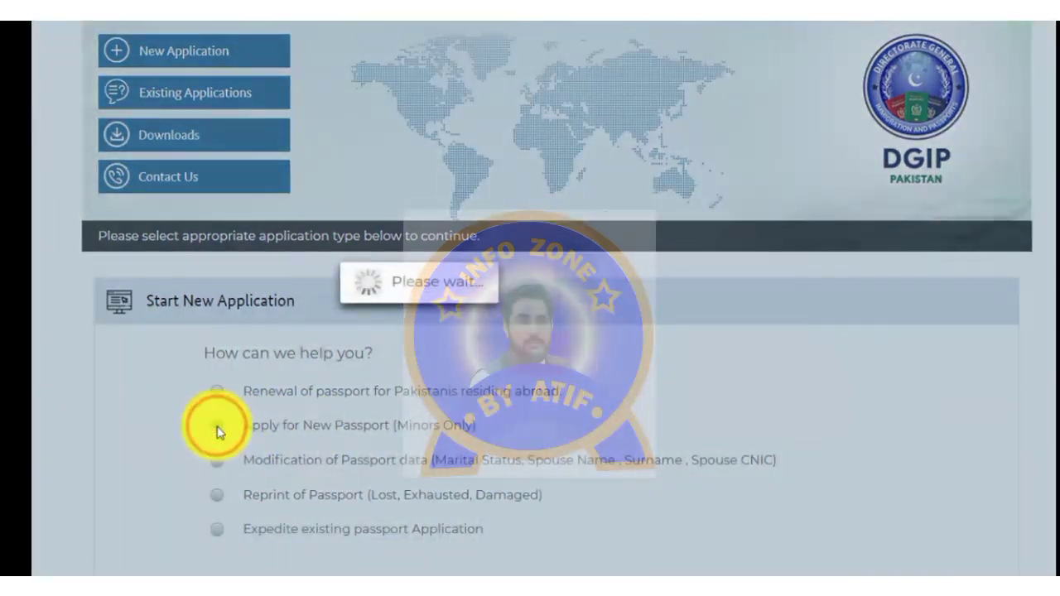
scroll(226, 432, down, 2)
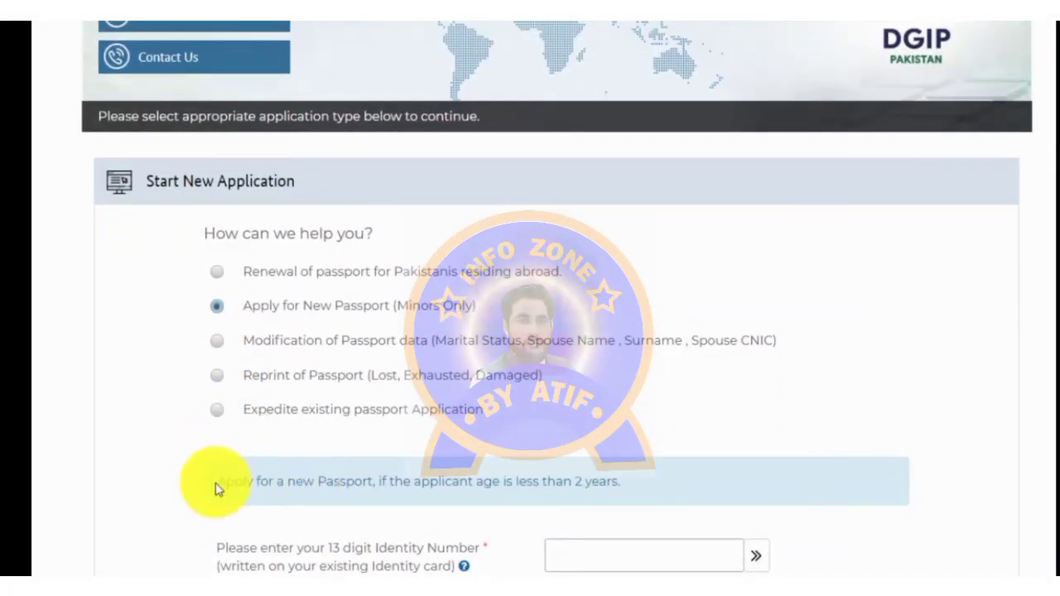
drag(214, 482, 622, 485)
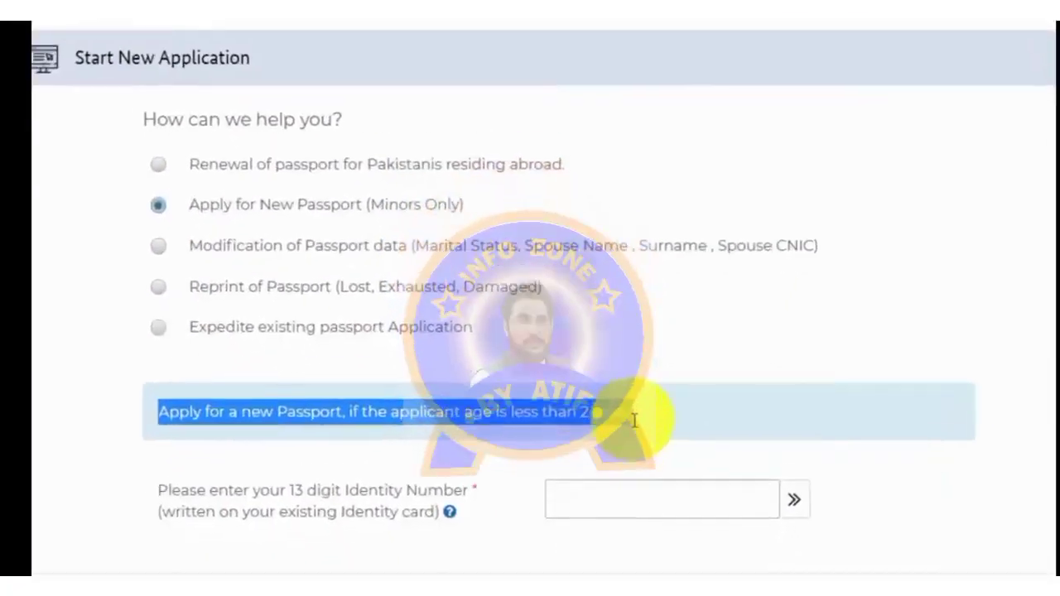
drag(639, 395, 620, 421)
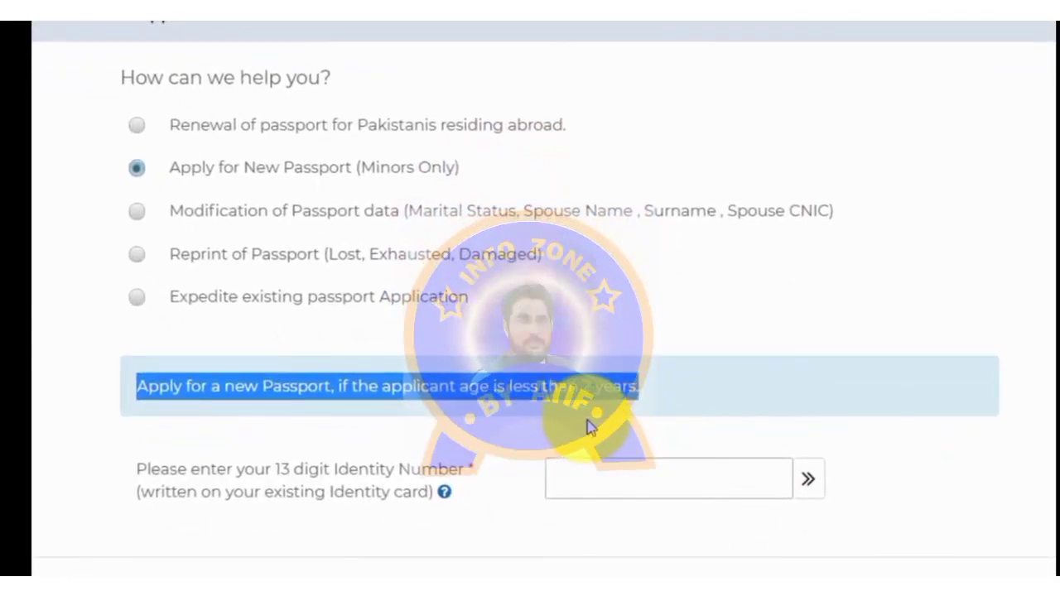
click(172, 388)
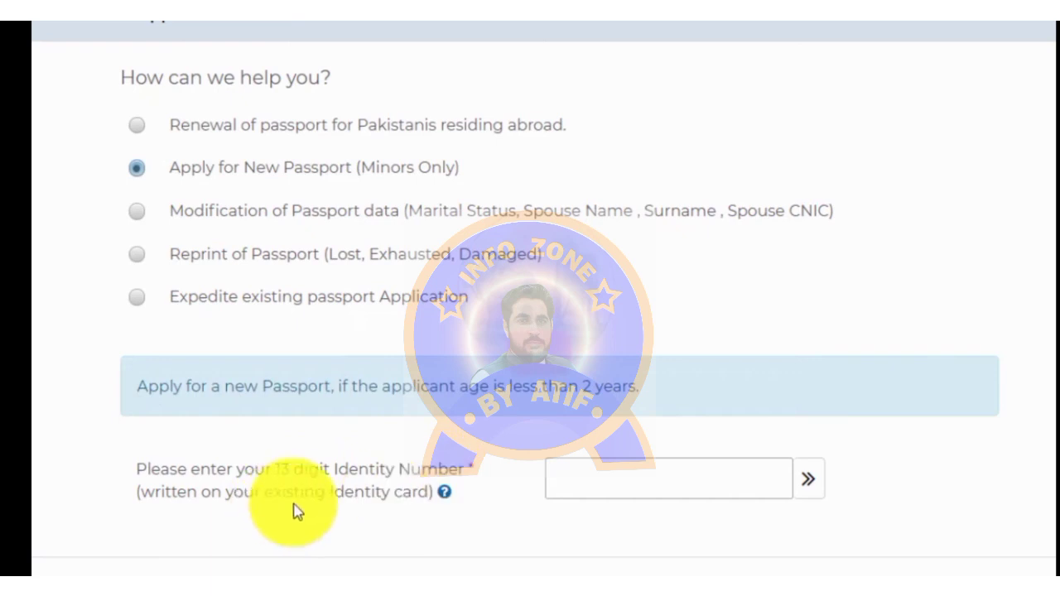
Step: Verify the child's identity number and start the New Juvenile Application
click(549, 484)
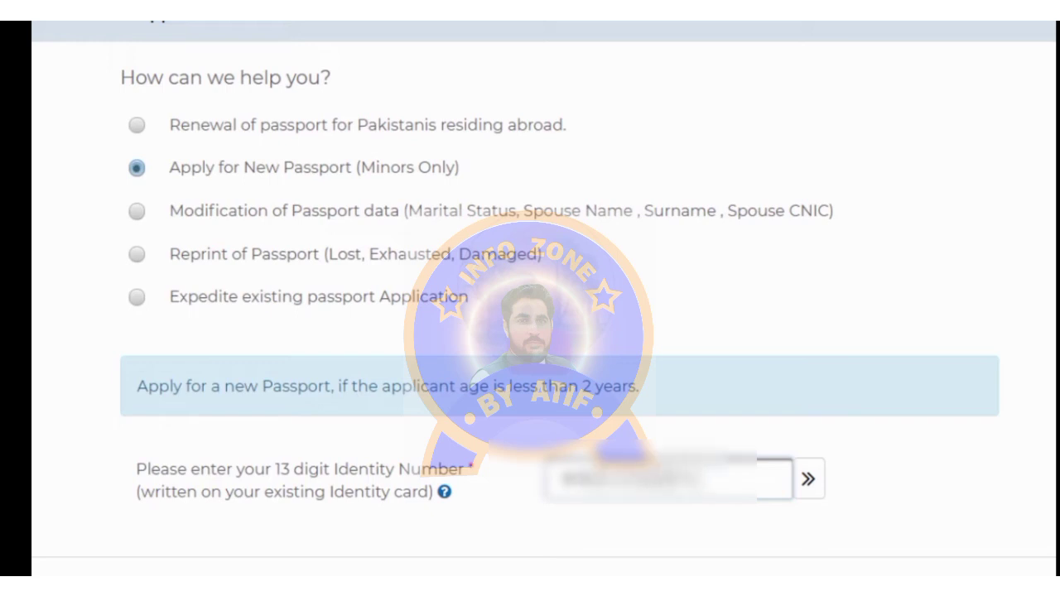
click(811, 483)
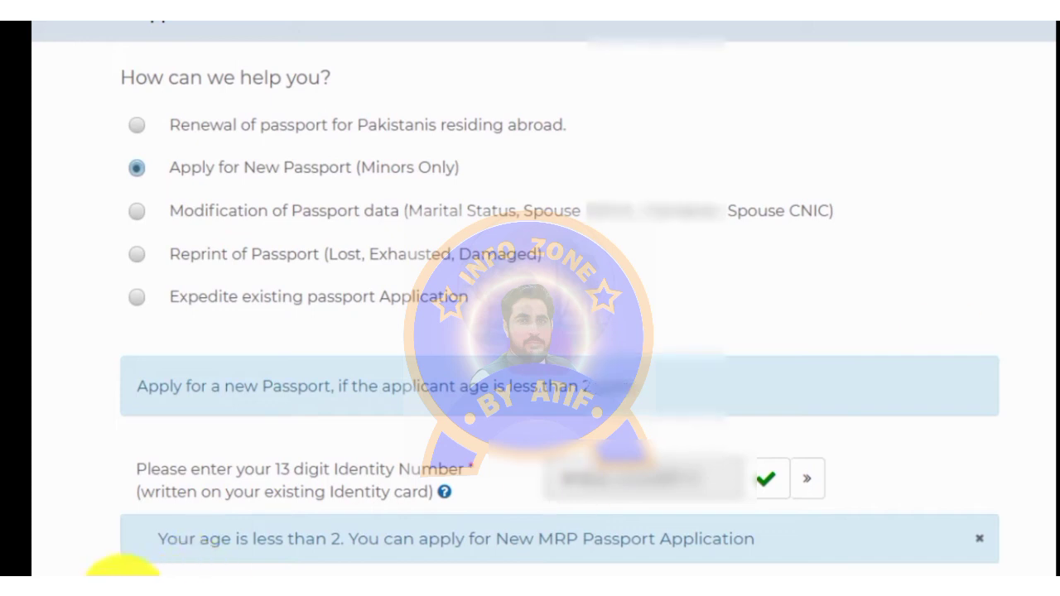
scroll(530, 331, down, 1)
scroll(530, 331, down, 1)
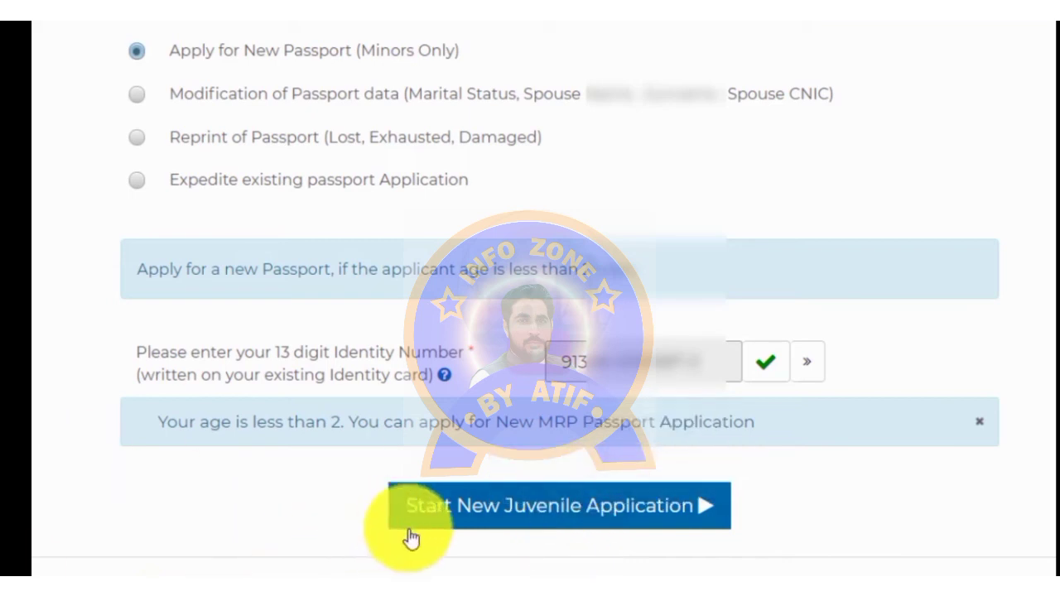
click(574, 515)
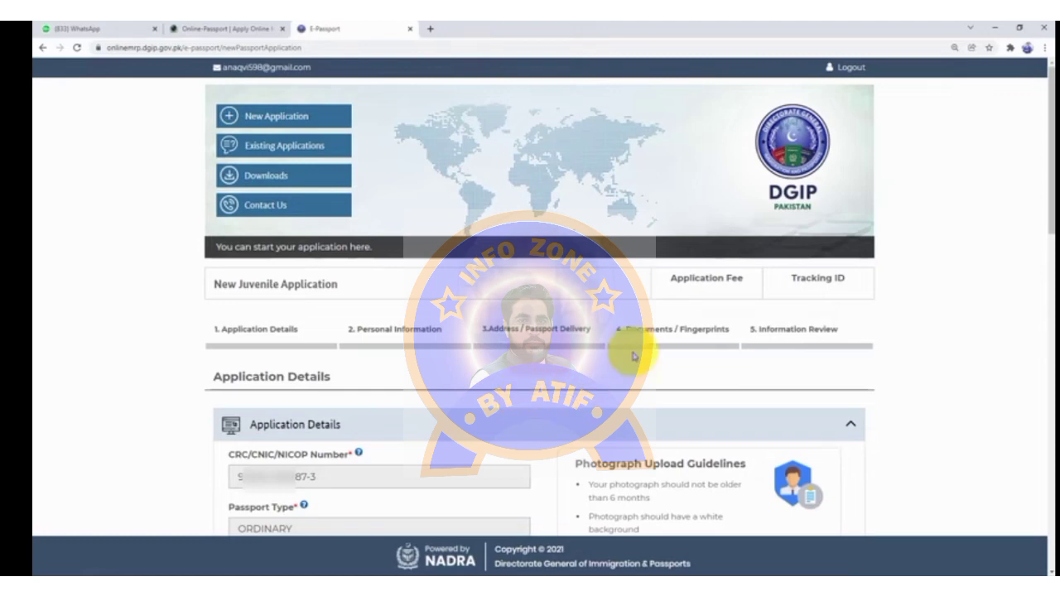
Step: Set the processing priority to Urgent, processed in 2 weeks
drag(1047, 184, 1045, 256)
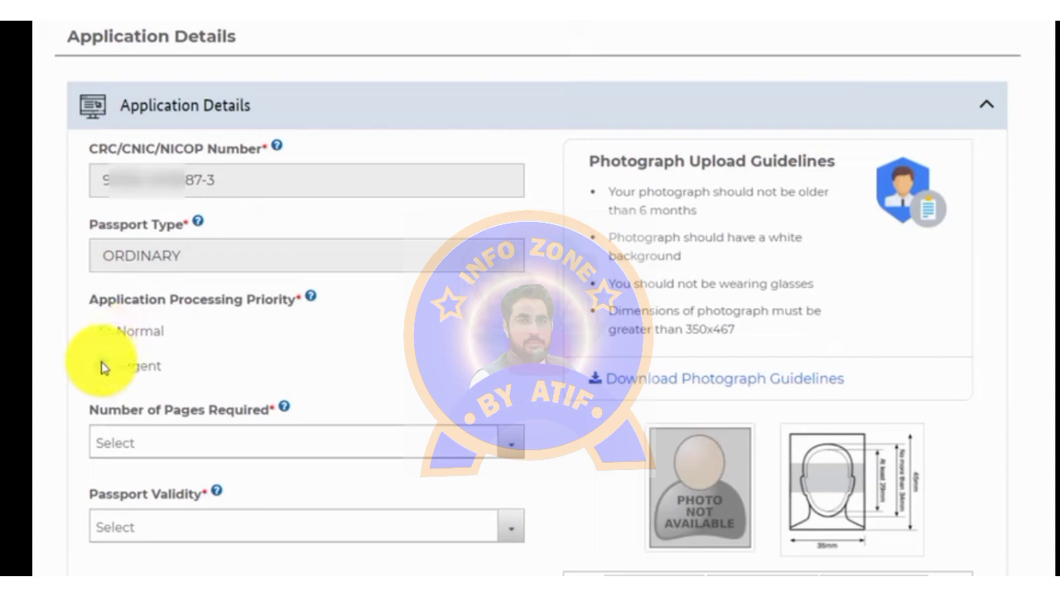
click(100, 366)
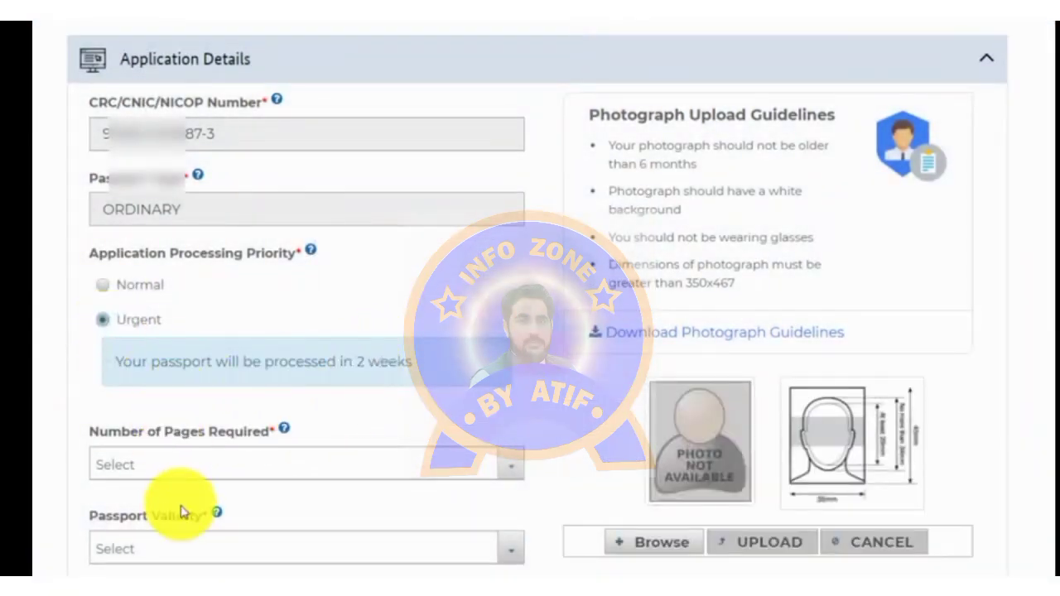
Step: Choose a 36 Page Booklet and 5 Years validity, and set the country of residence
click(153, 464)
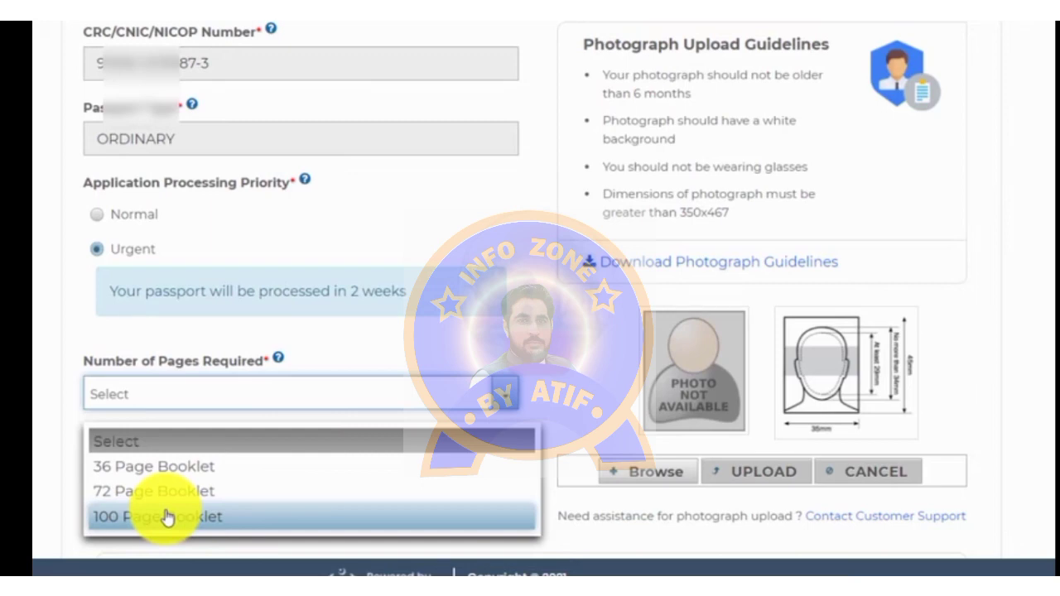
click(157, 467)
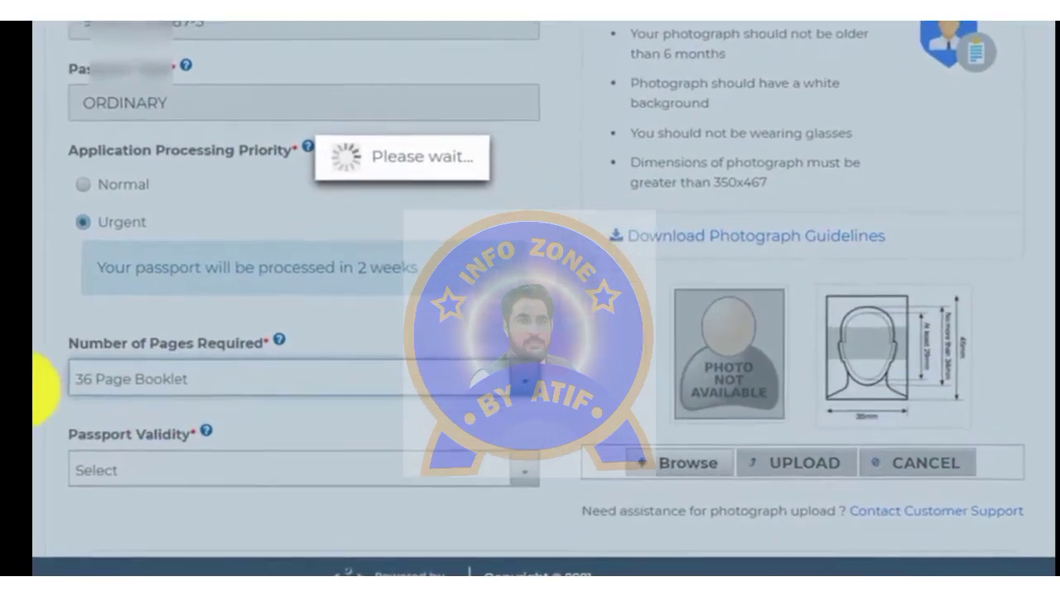
scroll(100, 396, down, 1)
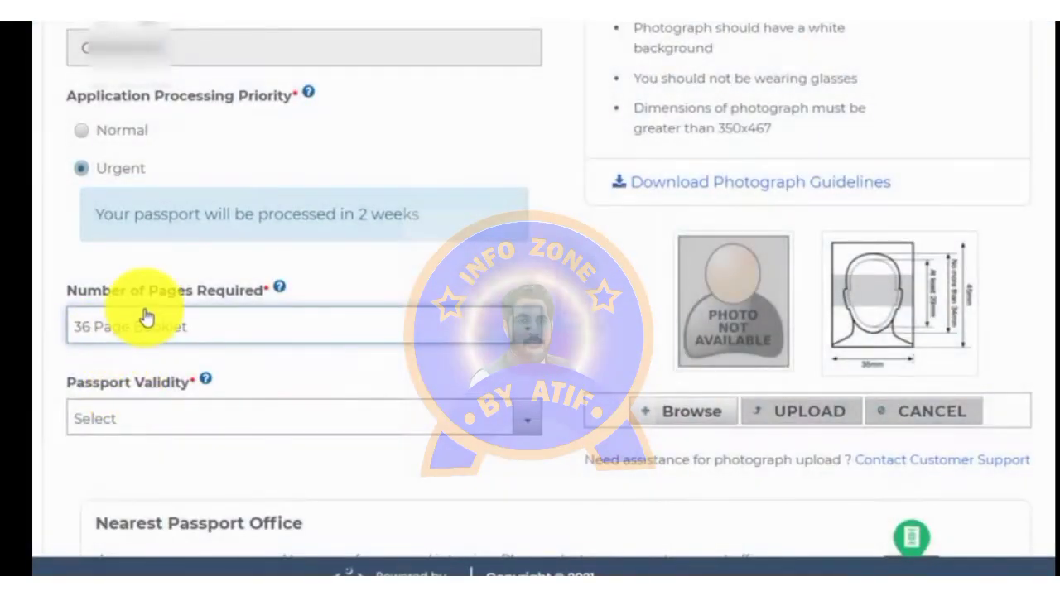
click(118, 418)
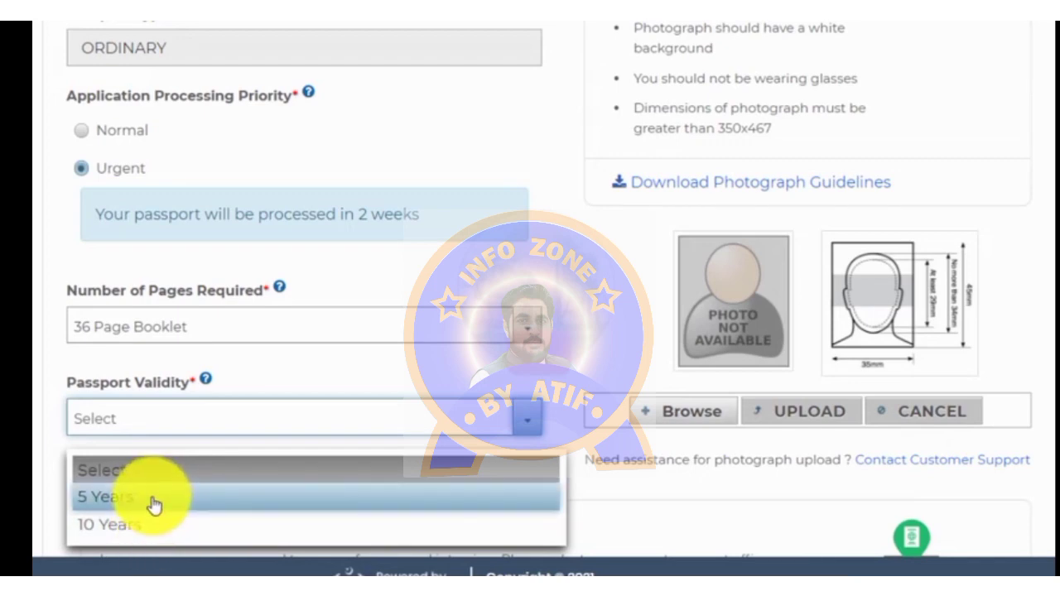
click(155, 499)
scroll(154, 507, down, 1)
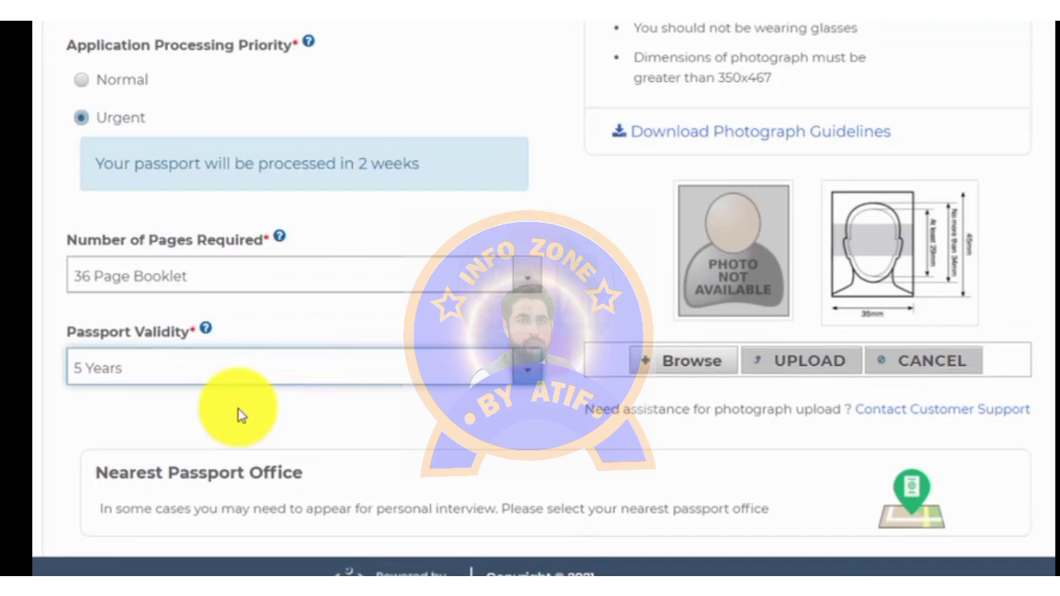
key(l)
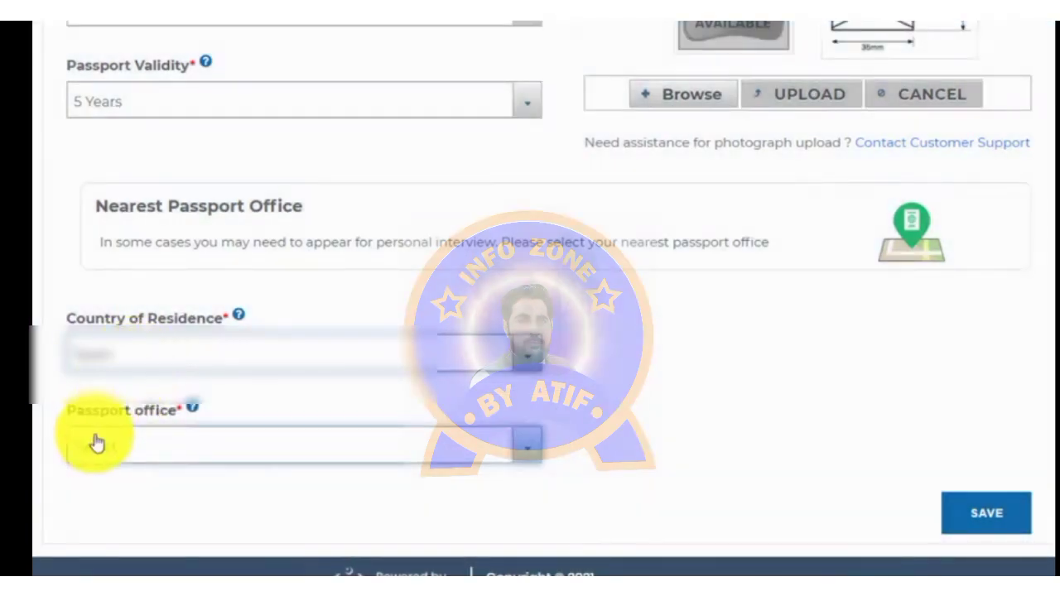
Step: Select Madrid as the passport office
click(100, 445)
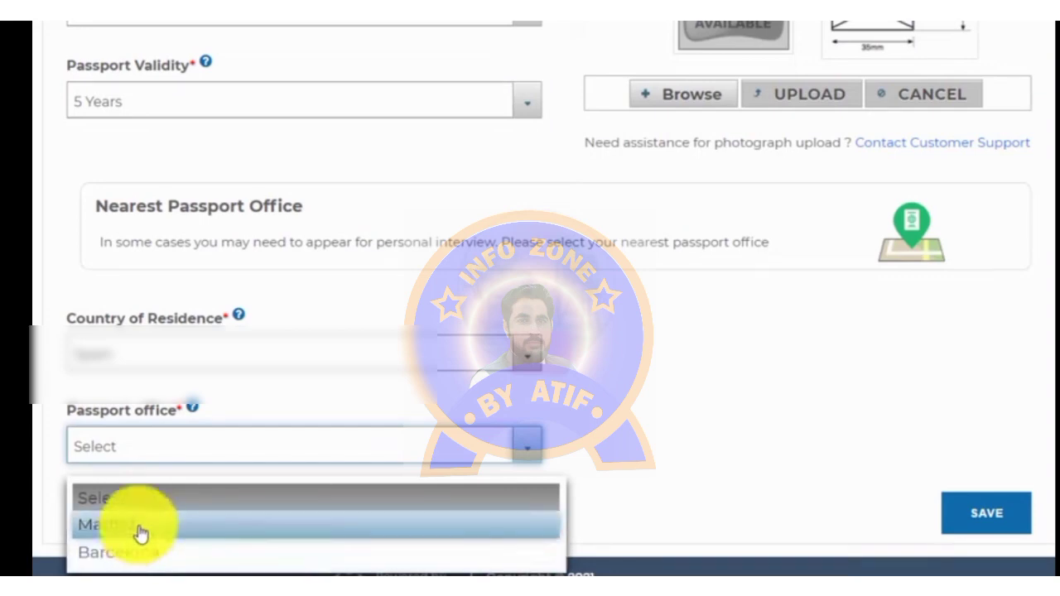
click(138, 524)
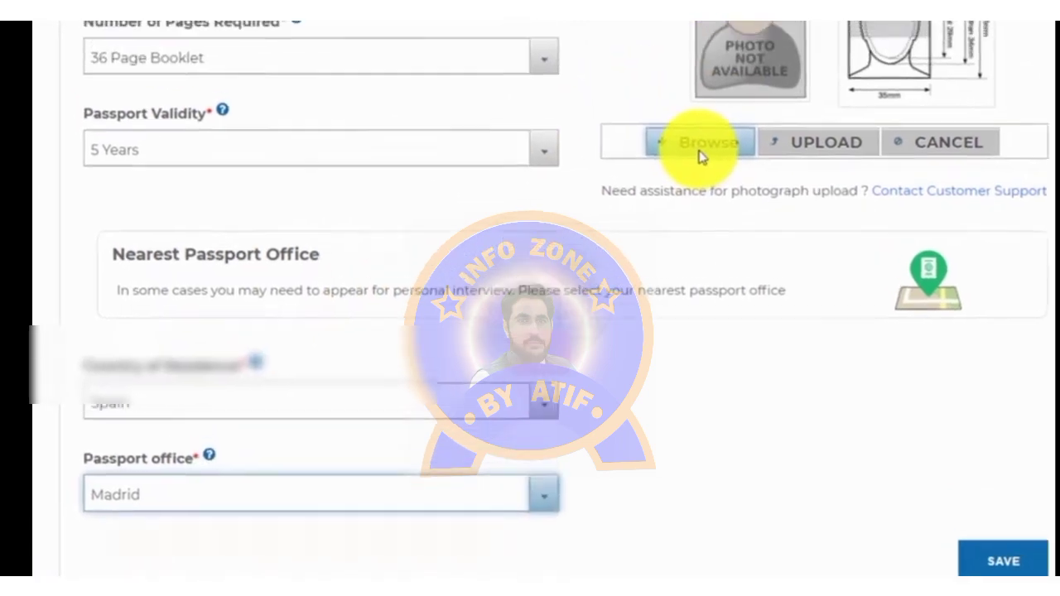
Step: Choose the baby photo from the Desktop and upload it as the child's photograph
click(706, 139)
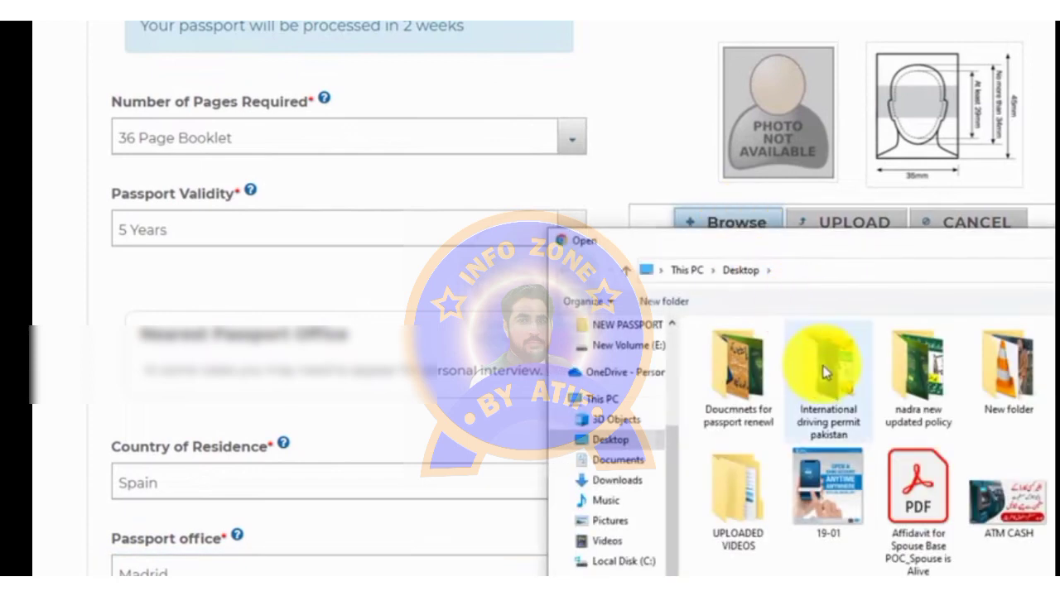
scroll(807, 522, down, 1)
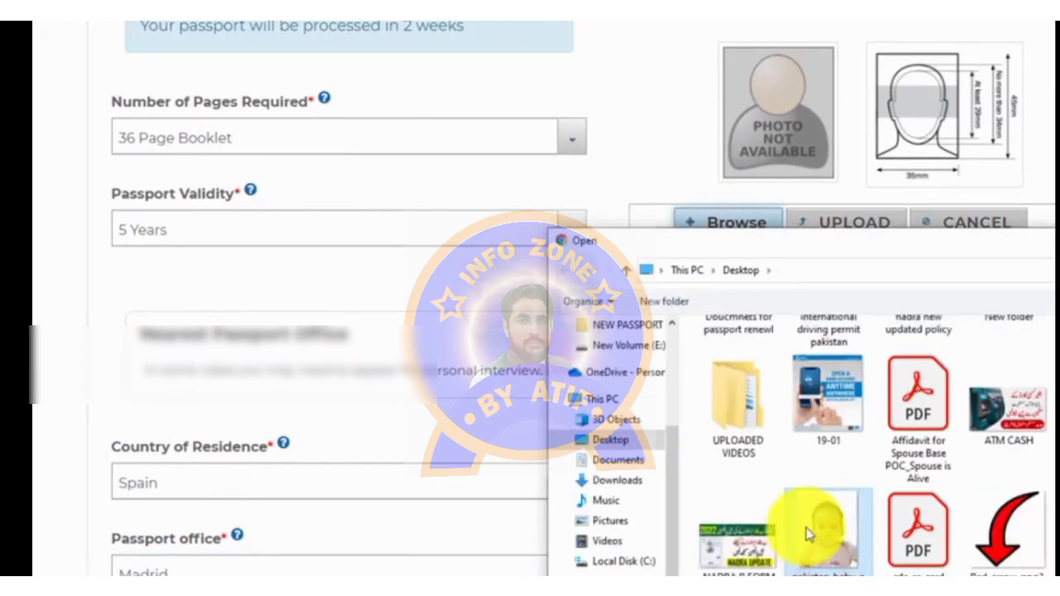
right_click(806, 527)
key(Escape)
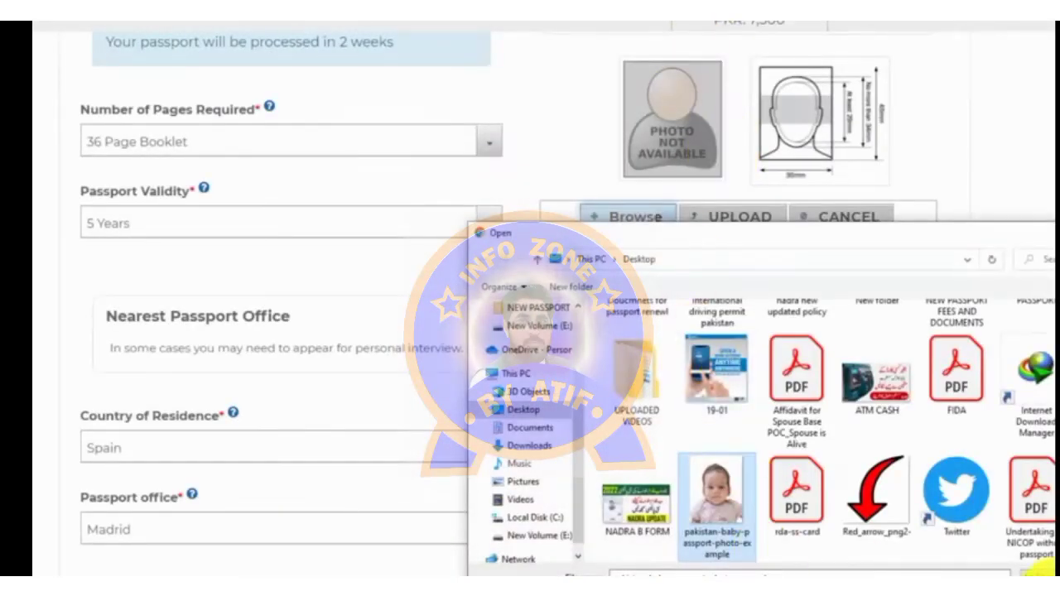
click(1041, 571)
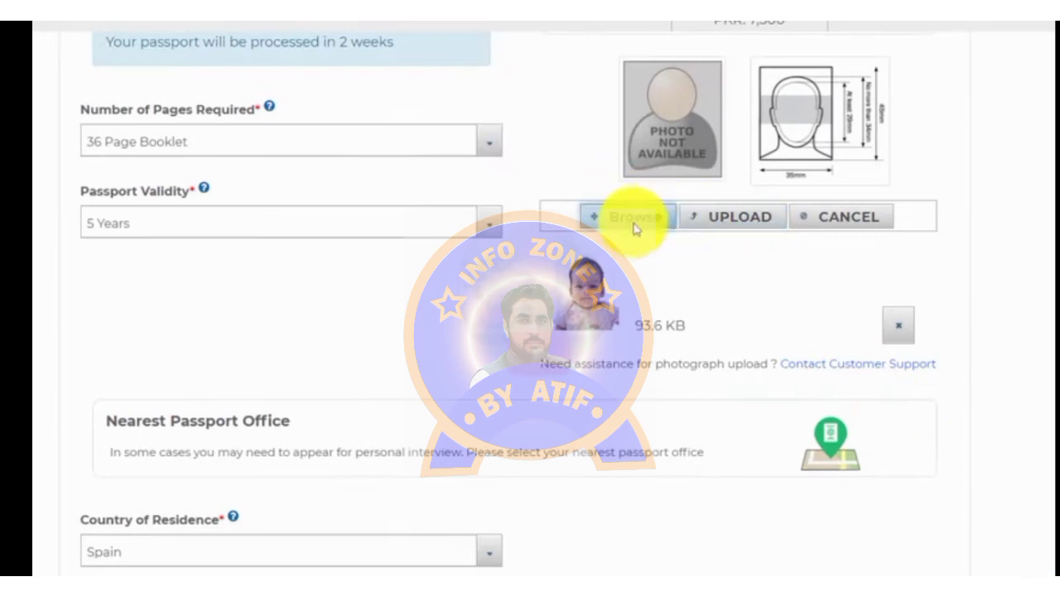
click(736, 234)
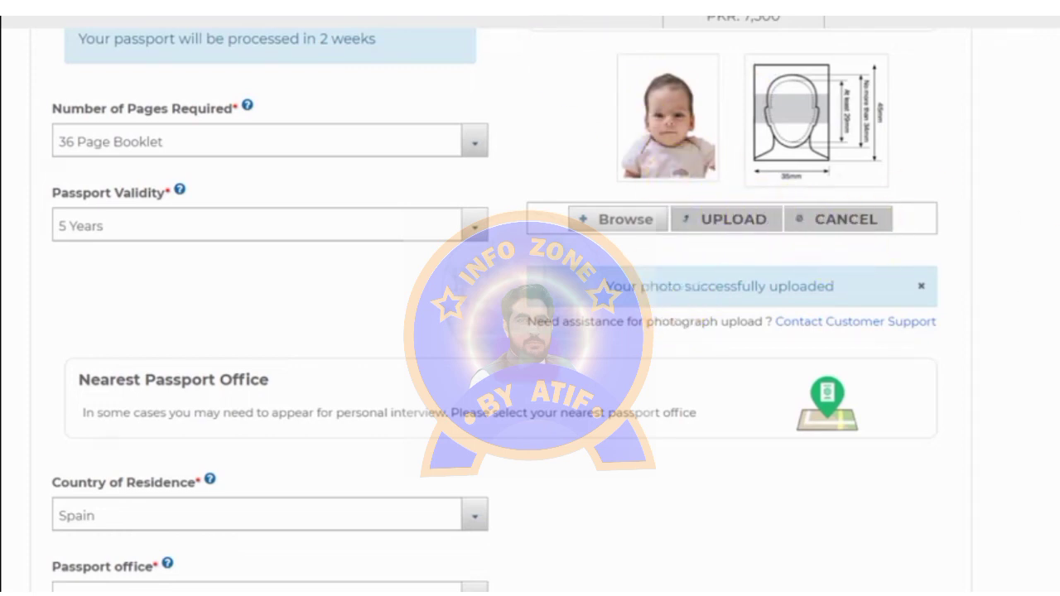
Step: Save the application details: 36 pages, 5 years, residence Spain, office Madrid
scroll(495, 309, down, 1)
click(892, 574)
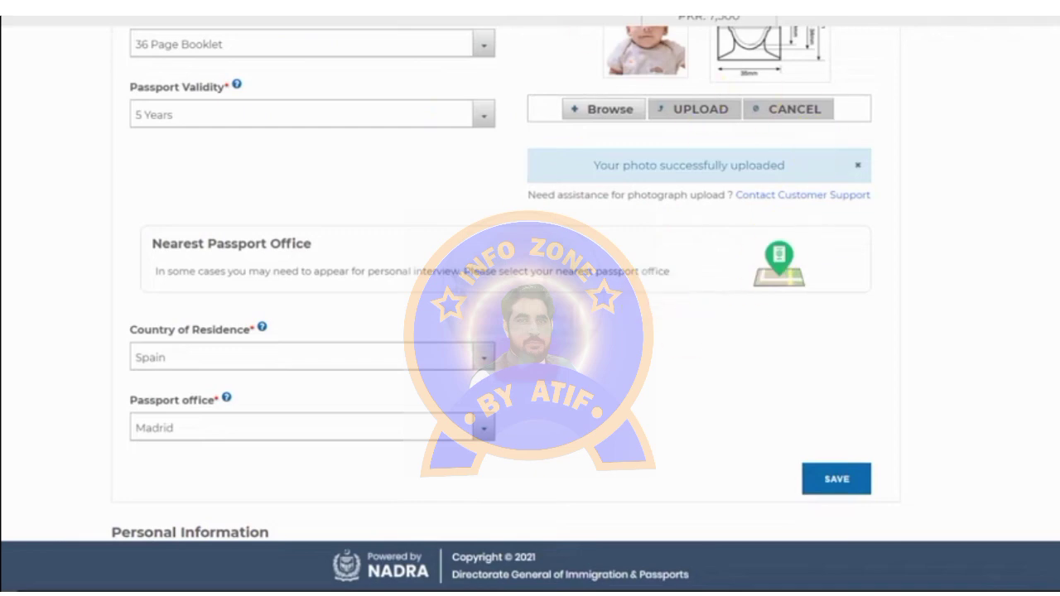
click(836, 479)
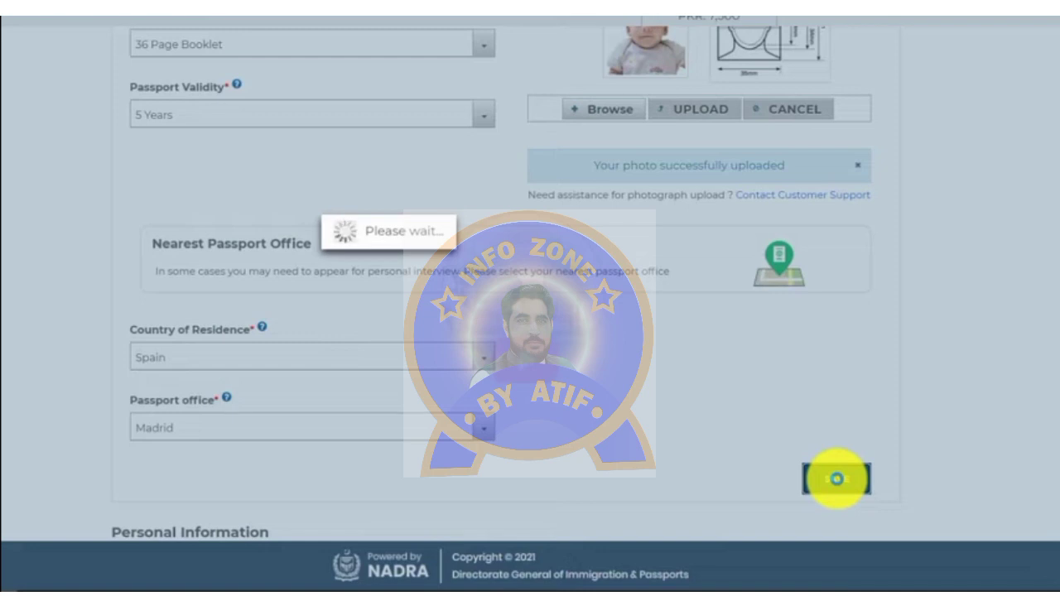
key(l)
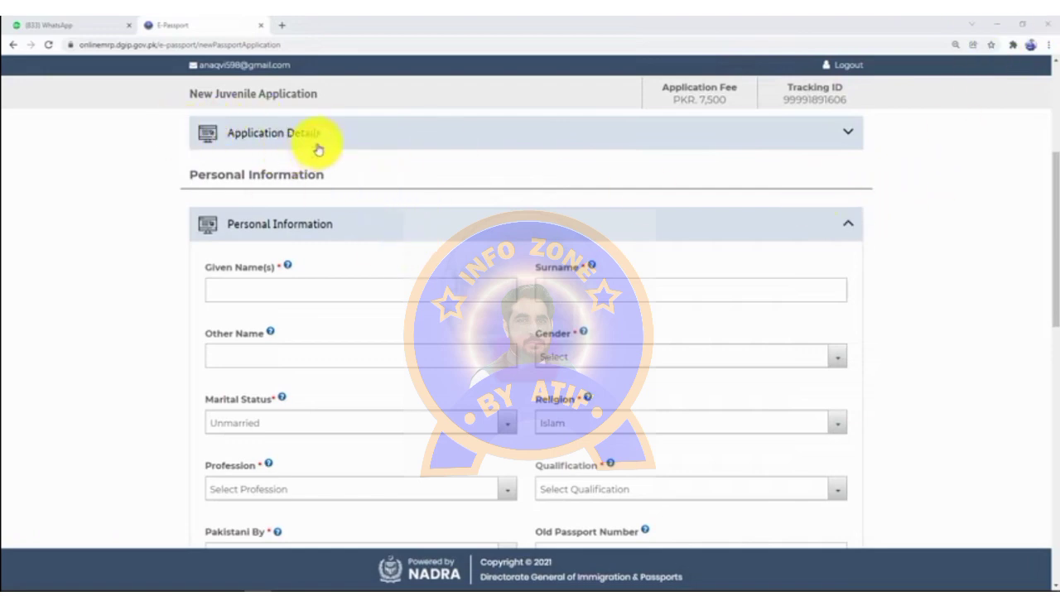
Step: Wait for the application details to save, issuing a tracking ID and opening Personal Information
drag(1057, 209, 1056, 227)
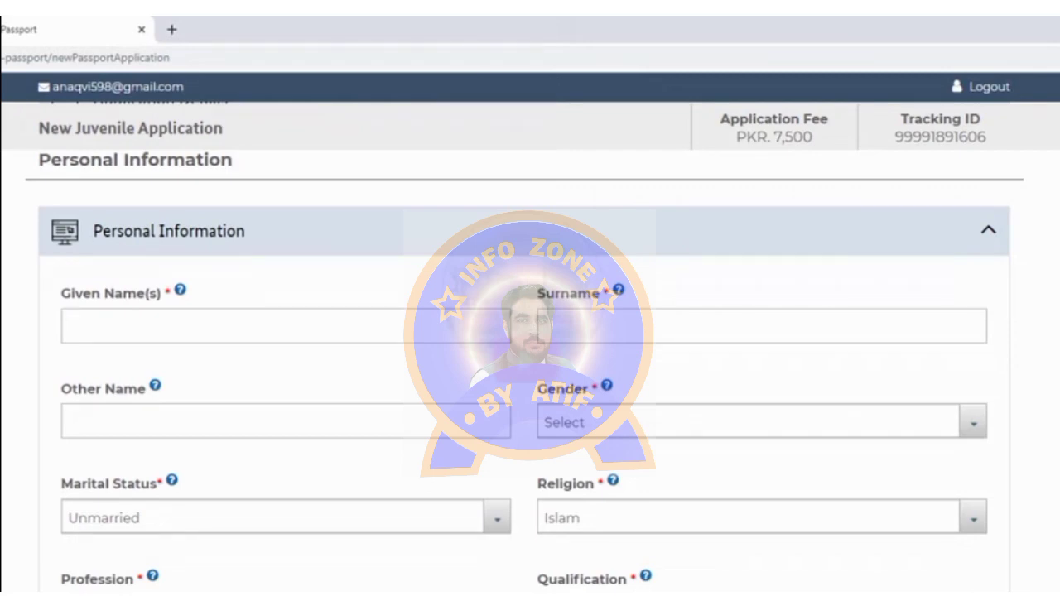
double_click(1022, 390)
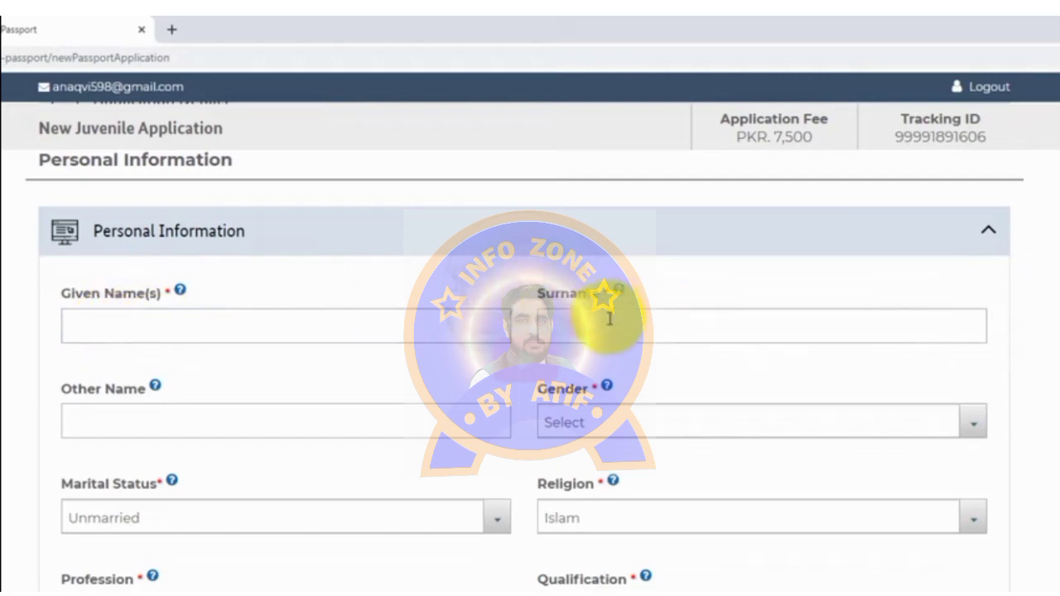
Step: Enter the child's given name and surname in the Personal Information form
click(147, 334)
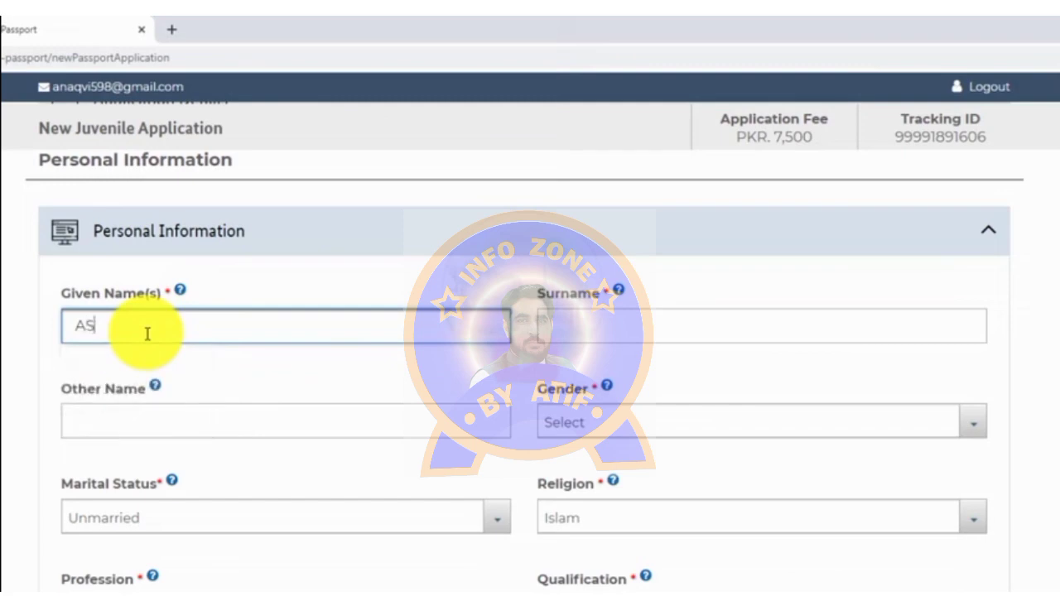
key(Tab)
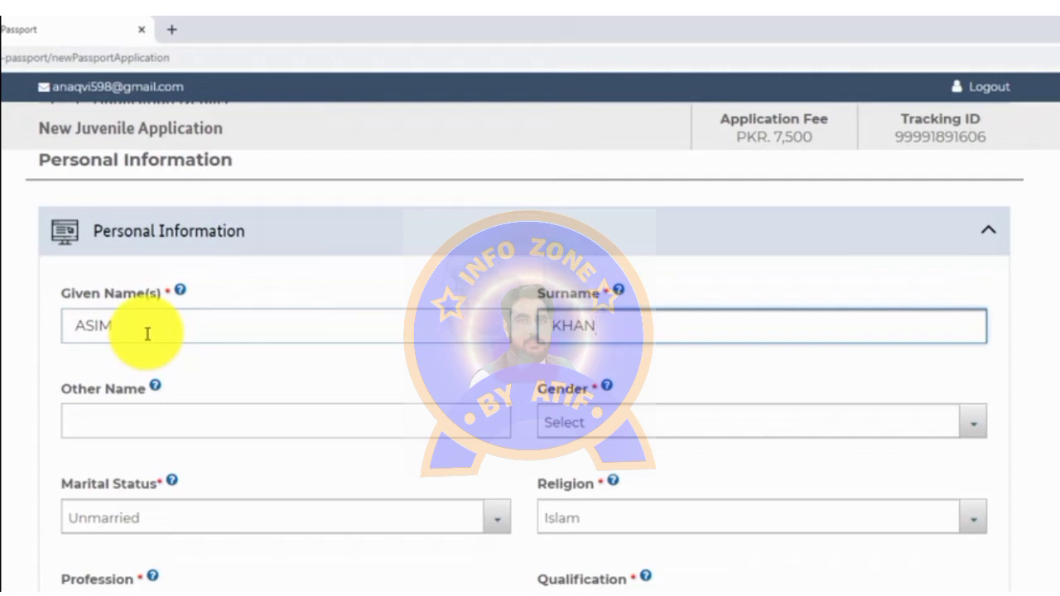
click(241, 271)
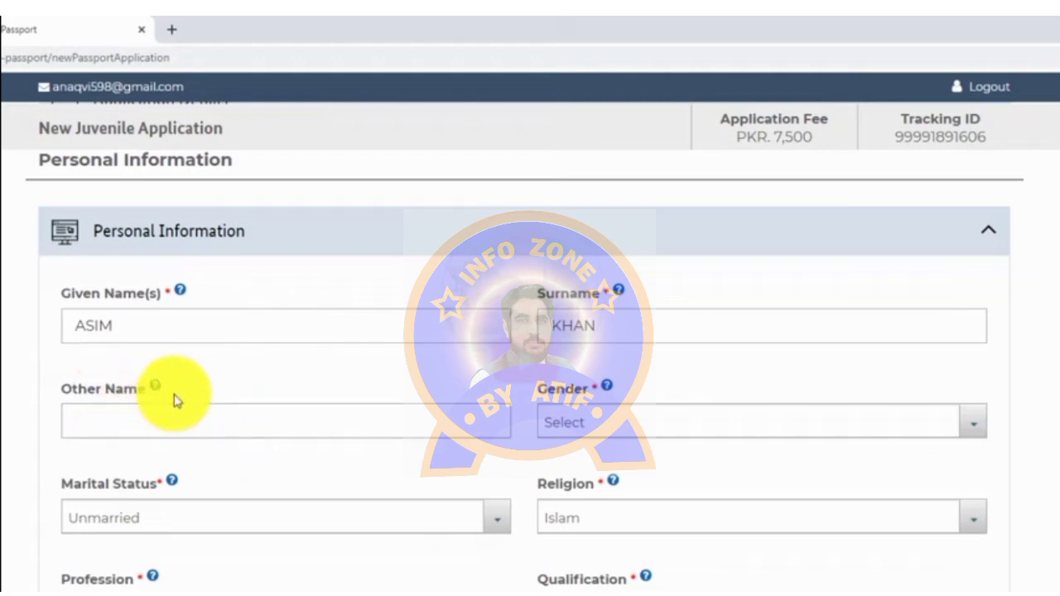
Step: Check the help notes for the given name, surname and religion fields
click(180, 292)
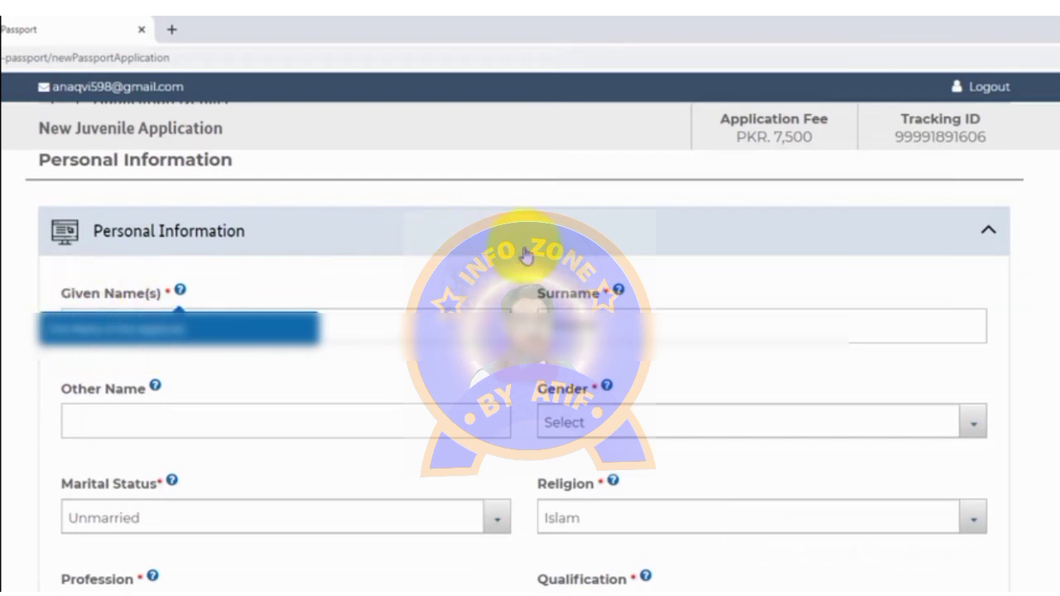
click(619, 291)
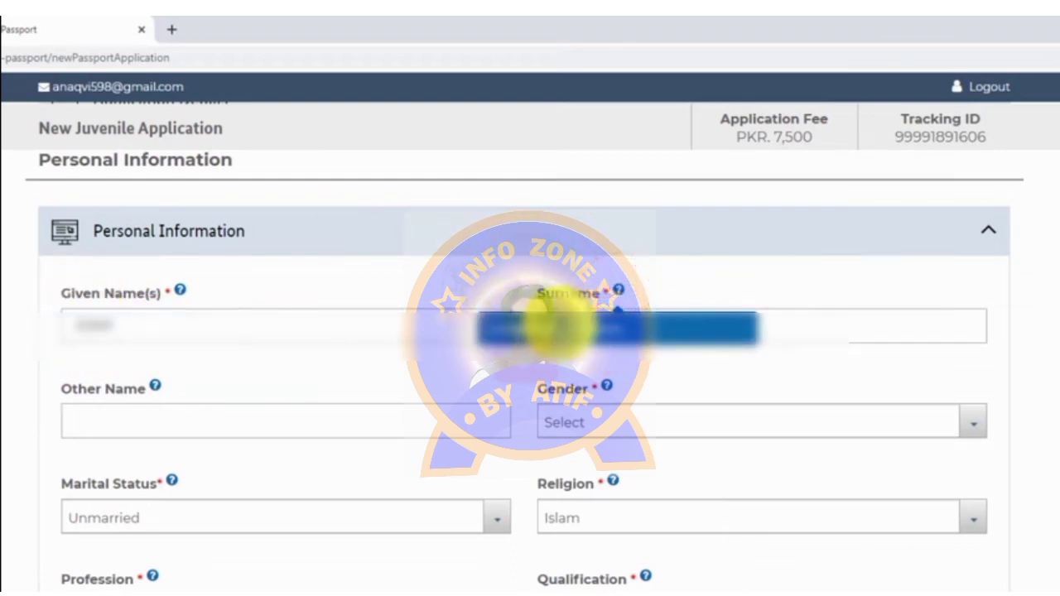
click(457, 368)
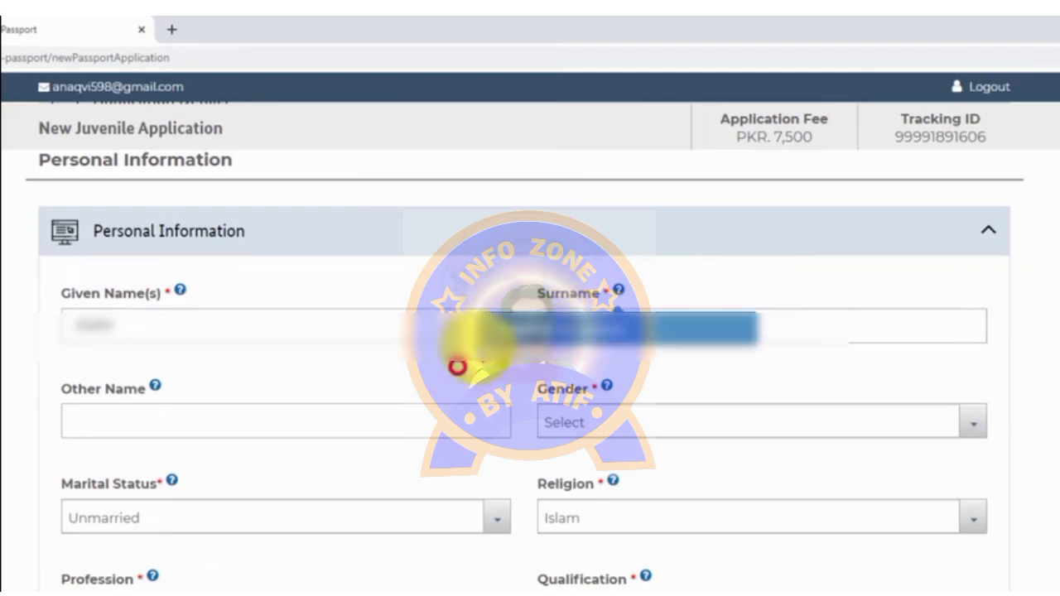
click(612, 485)
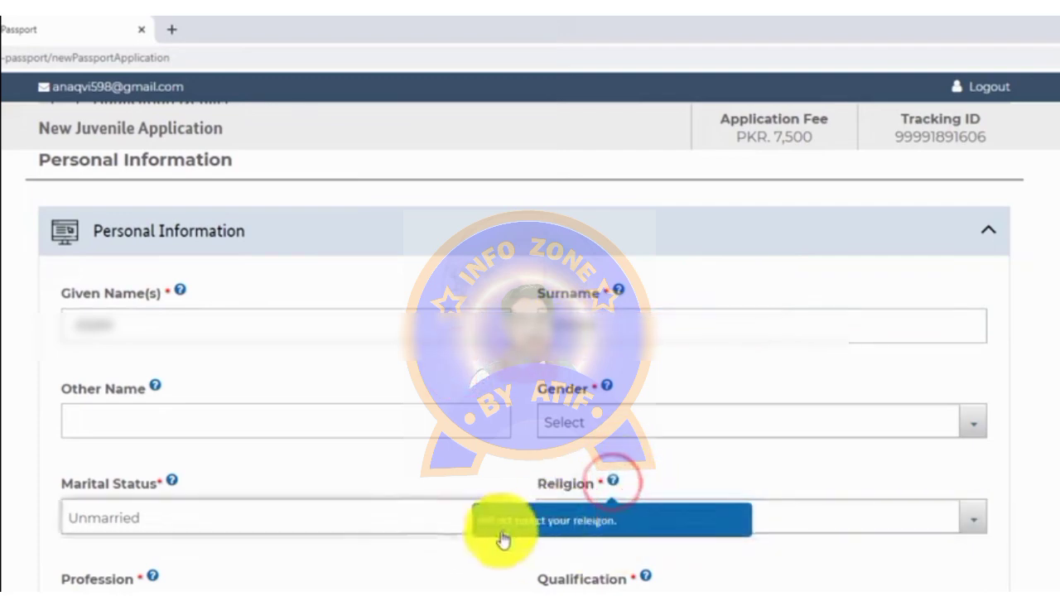
click(303, 457)
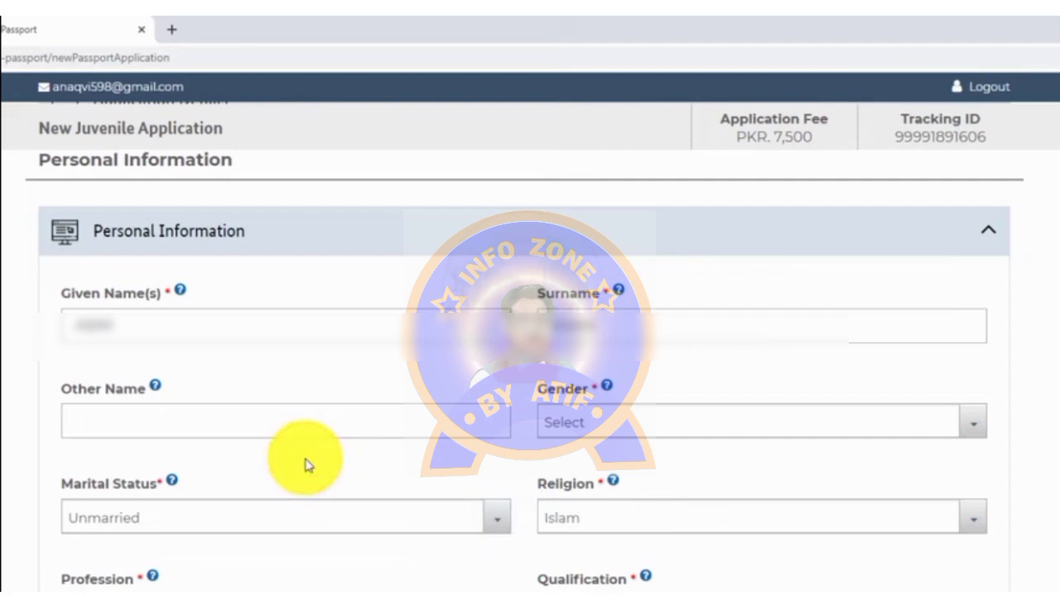
click(605, 422)
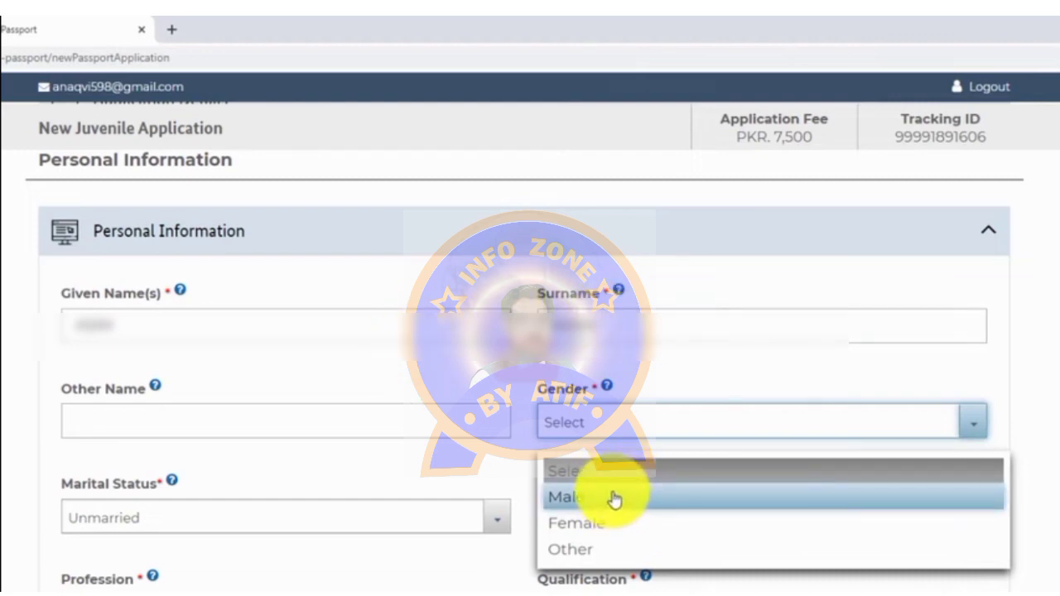
Step: Pick Male for gender, Other for profession and None for qualification from the dropdowns
click(613, 499)
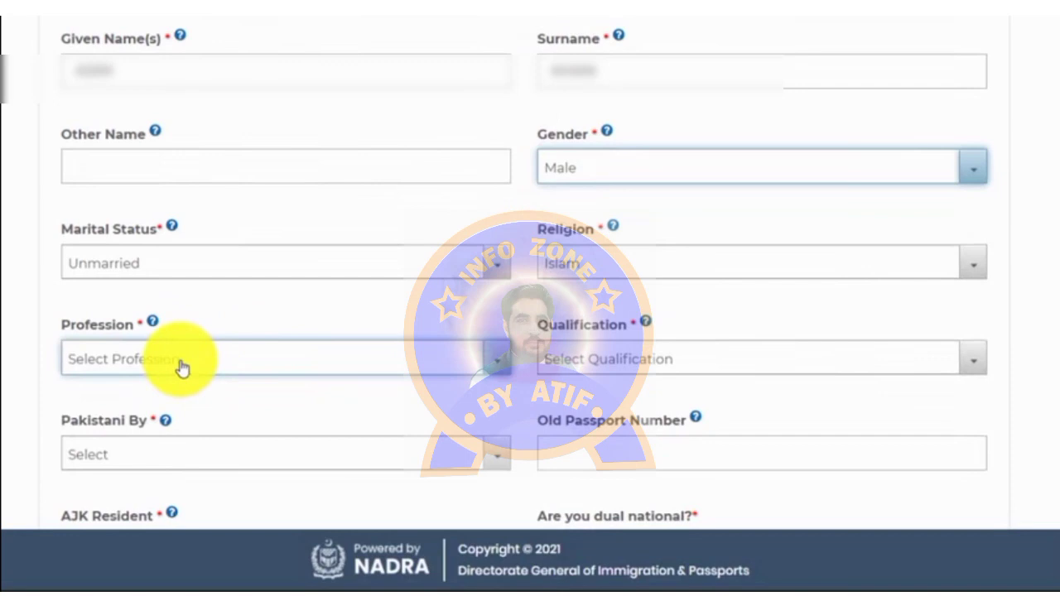
click(179, 360)
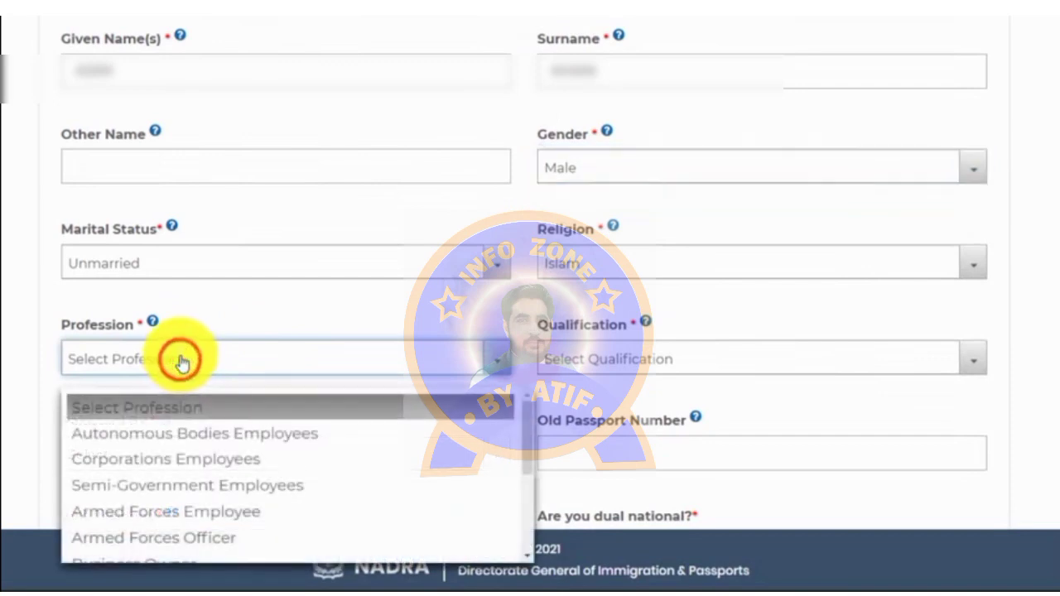
scroll(240, 439, down, 3)
scroll(239, 453, down, 2)
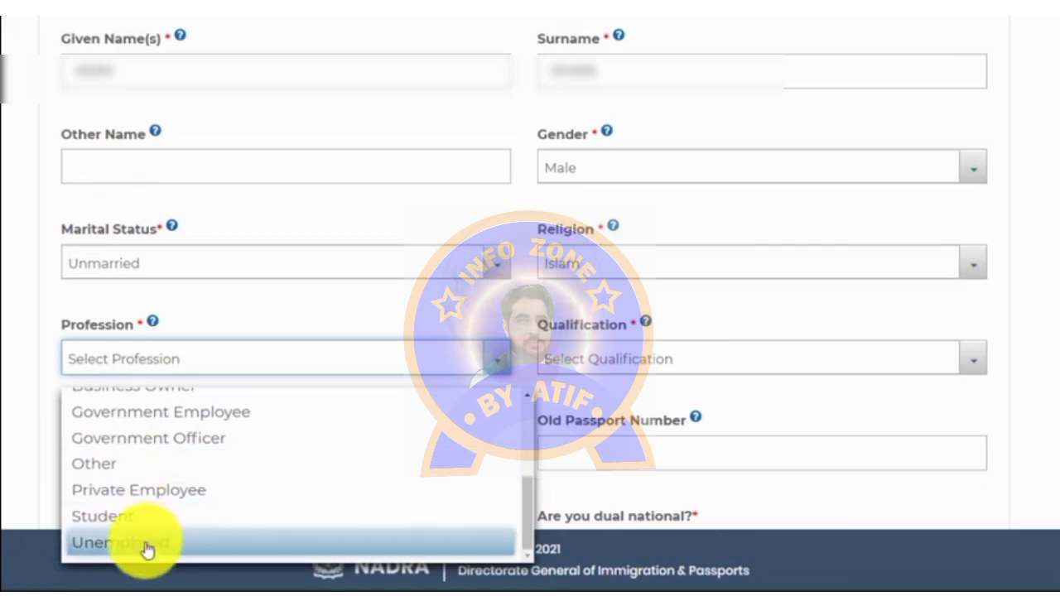
click(121, 465)
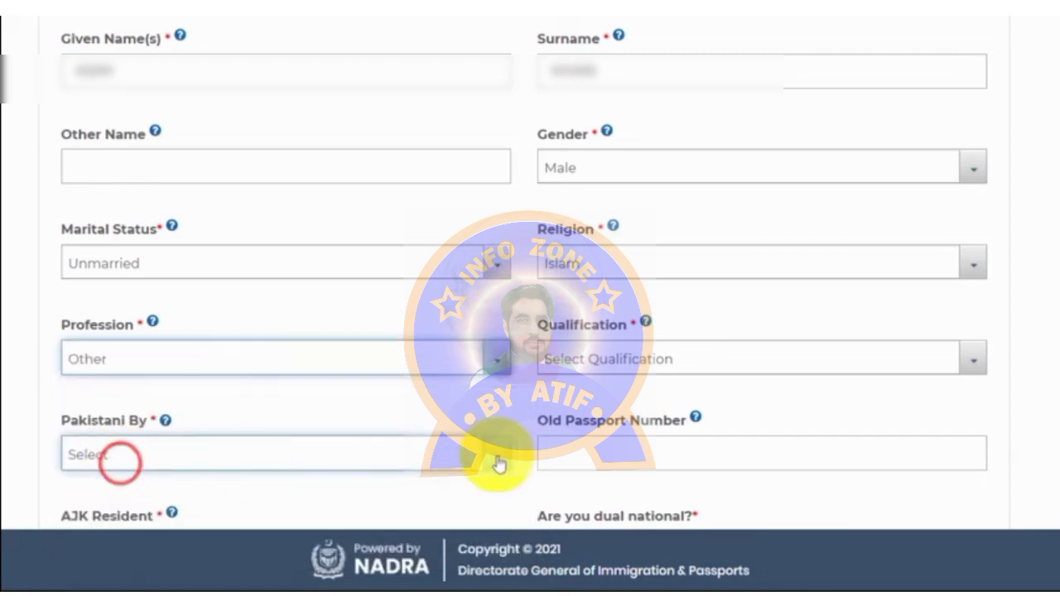
click(647, 363)
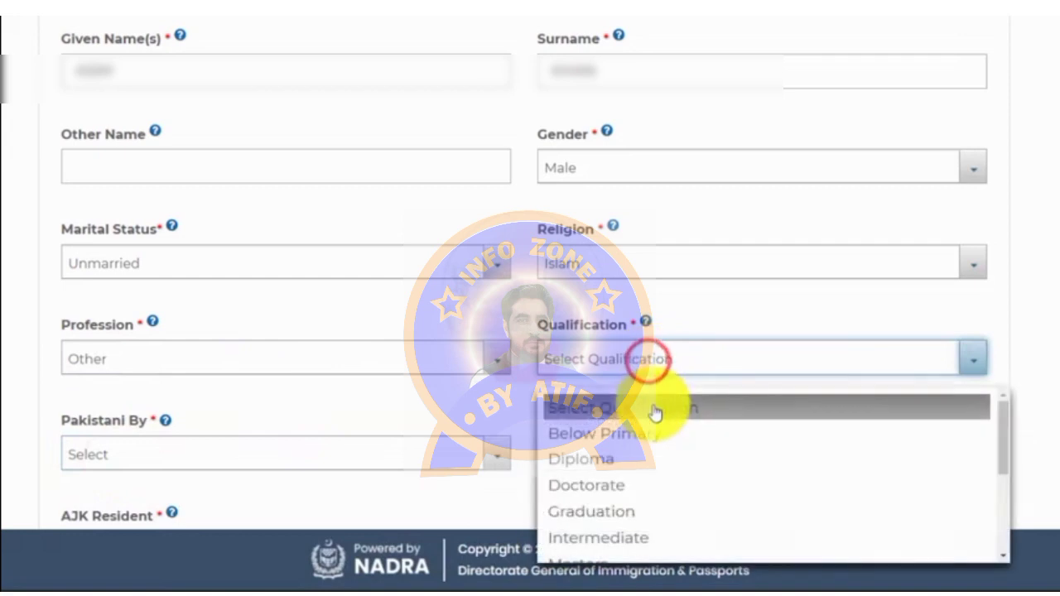
scroll(672, 437, down, 2)
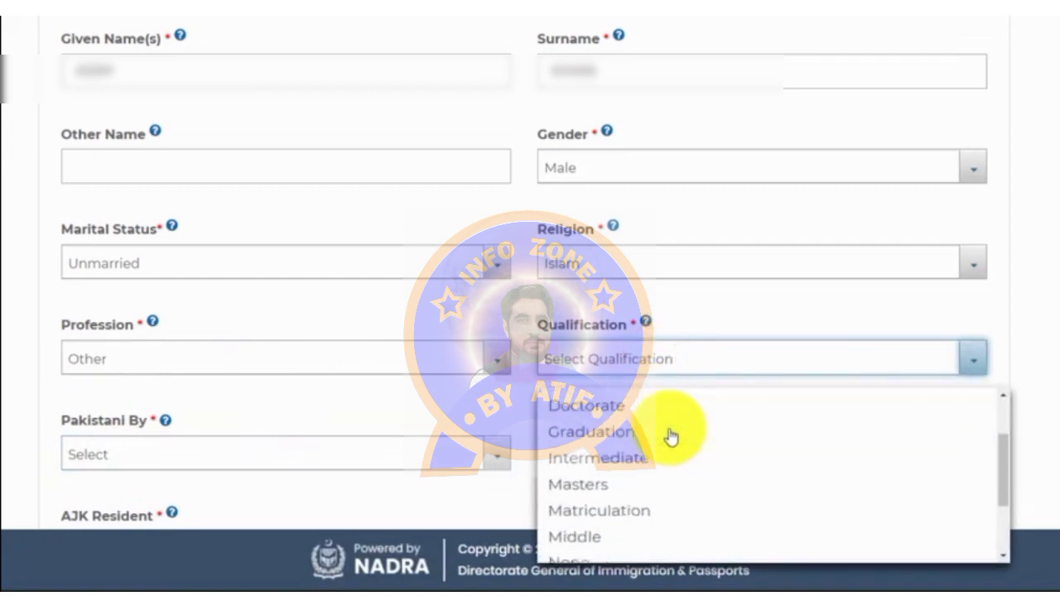
click(620, 483)
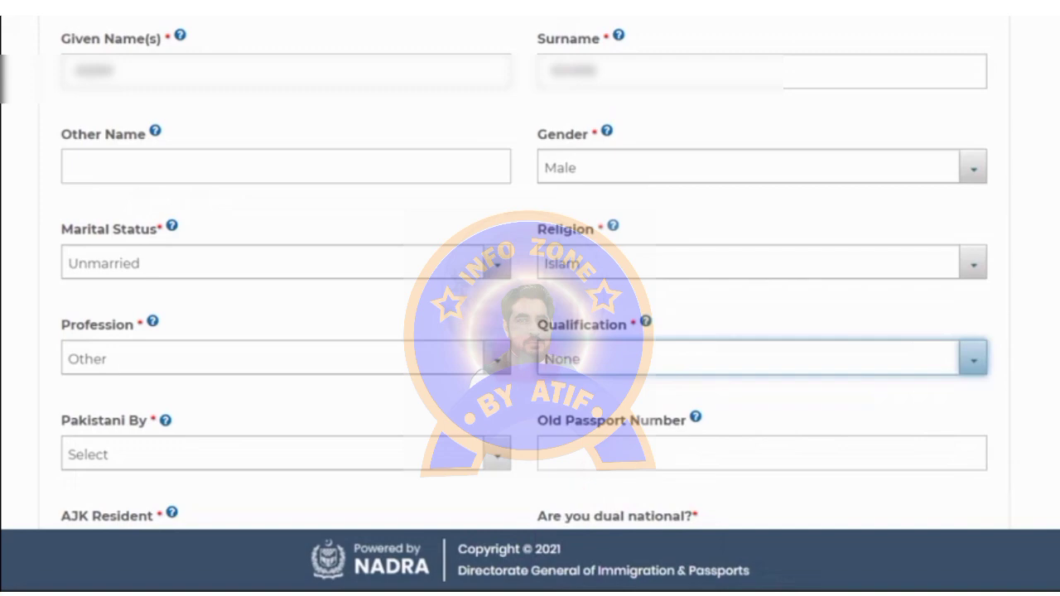
scroll(530, 298, down, 5)
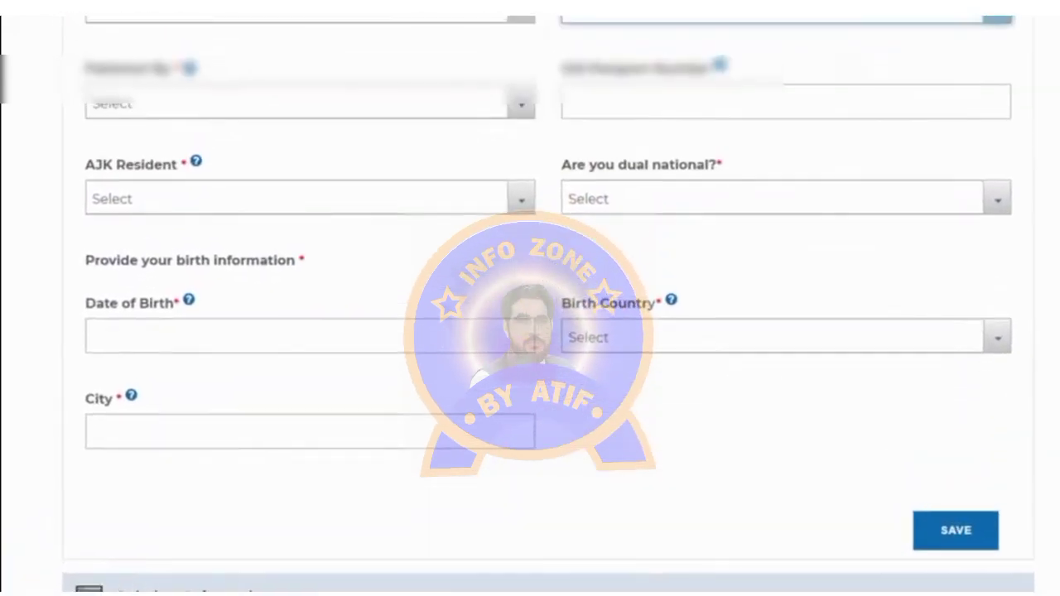
Step: Set Pakistani By to Registration and AJK Resident to No, then open dual nationality
click(171, 110)
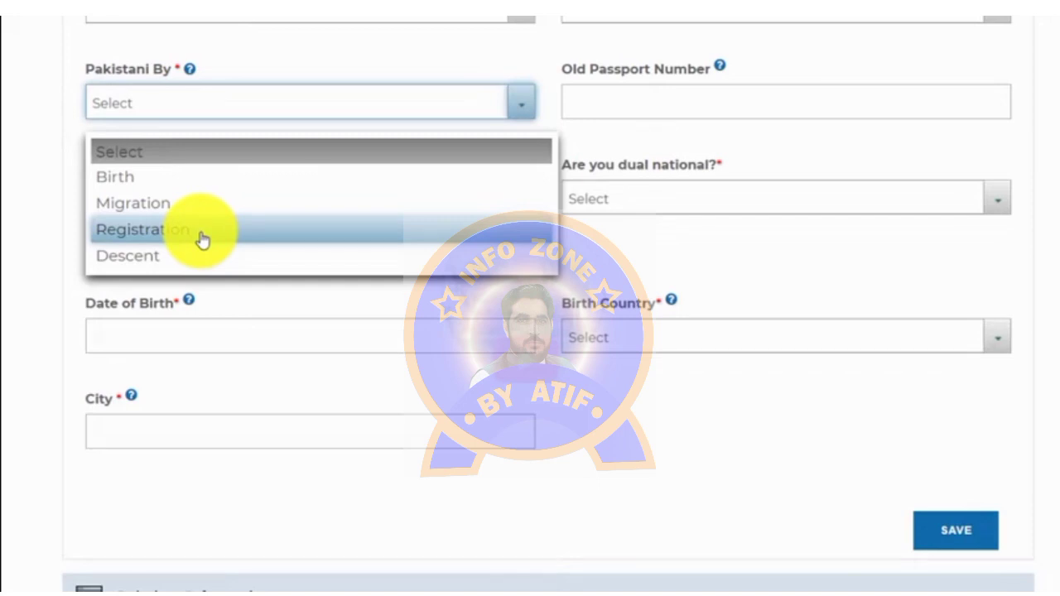
click(141, 229)
click(147, 199)
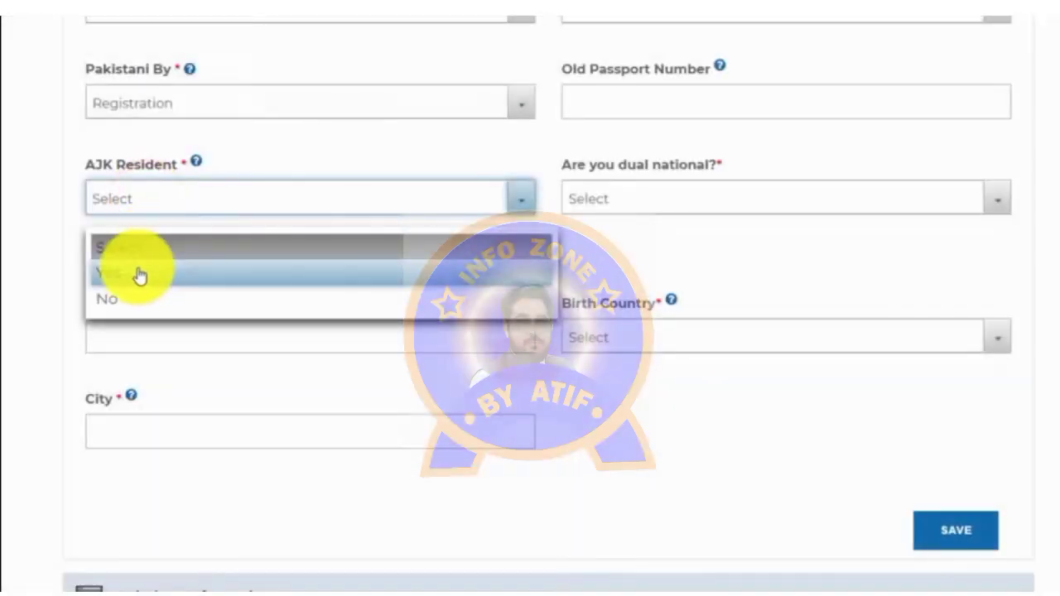
click(109, 298)
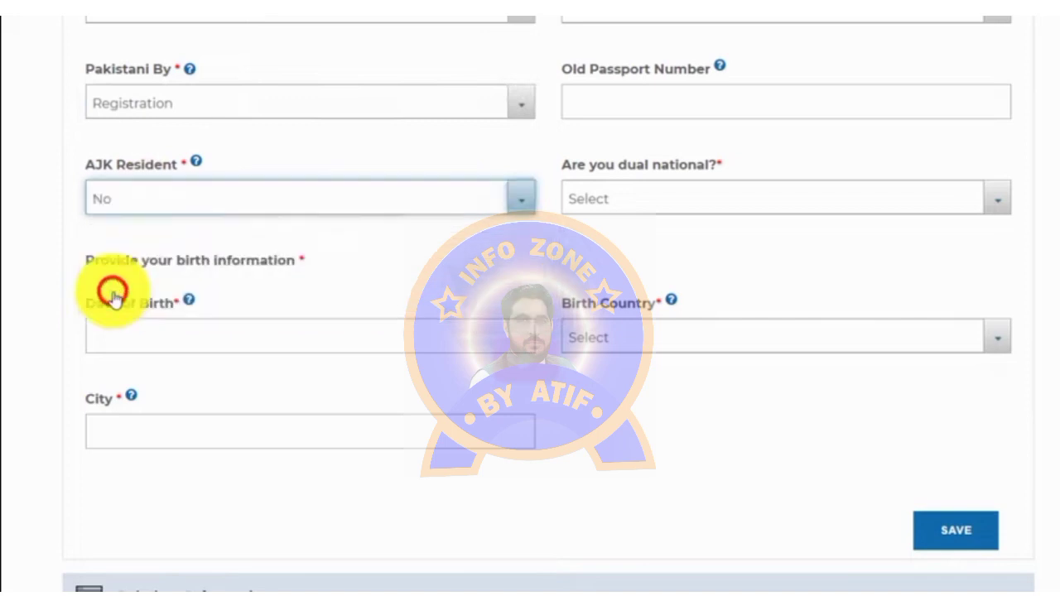
click(663, 207)
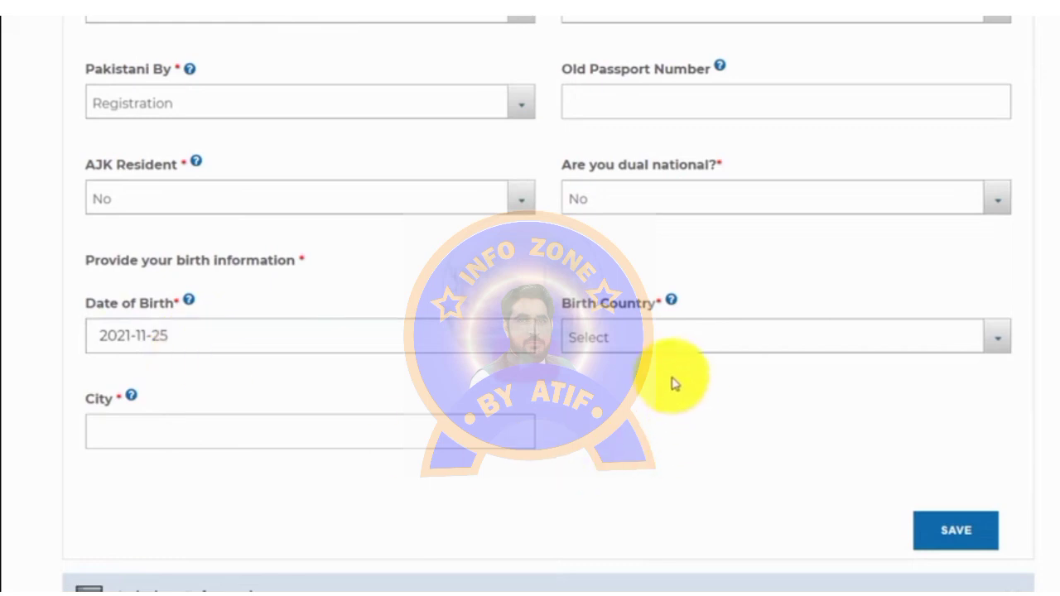
Step: Choose Spain as birth country, enter ALICANTE as birth city, and save the personal information
click(627, 345)
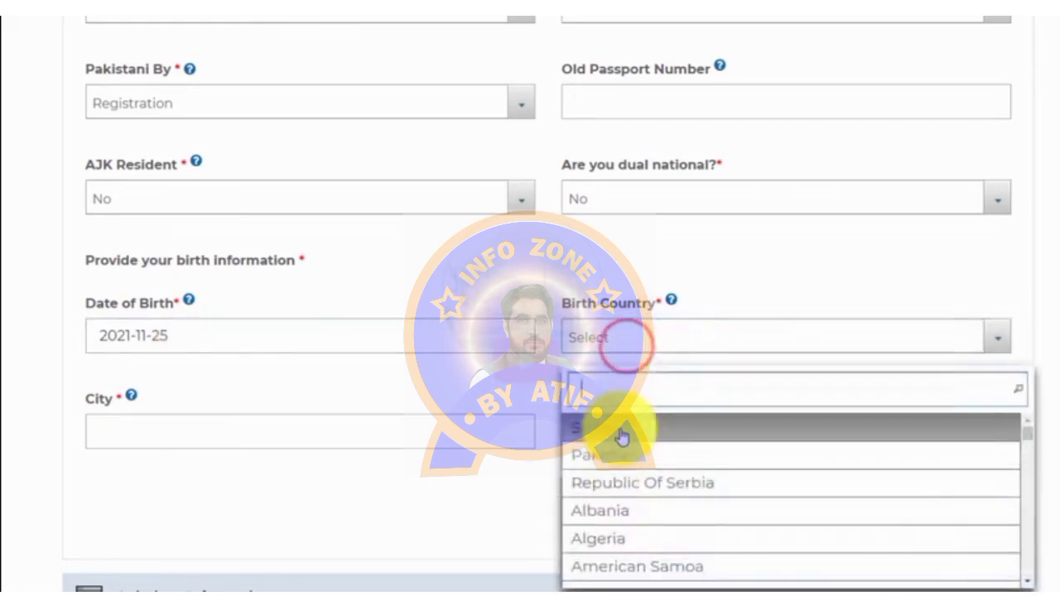
text(SP)
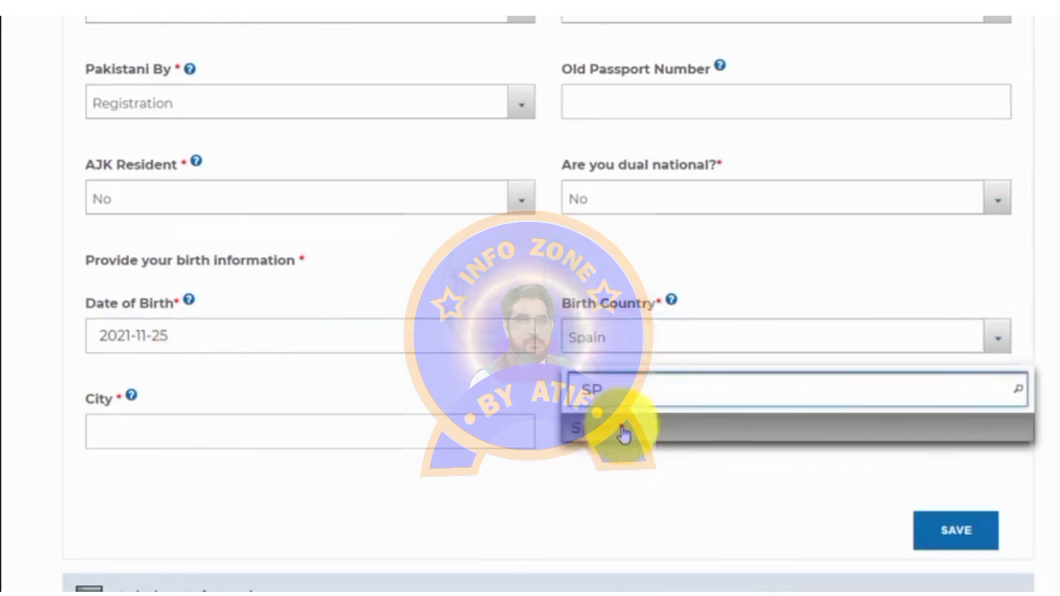
click(623, 430)
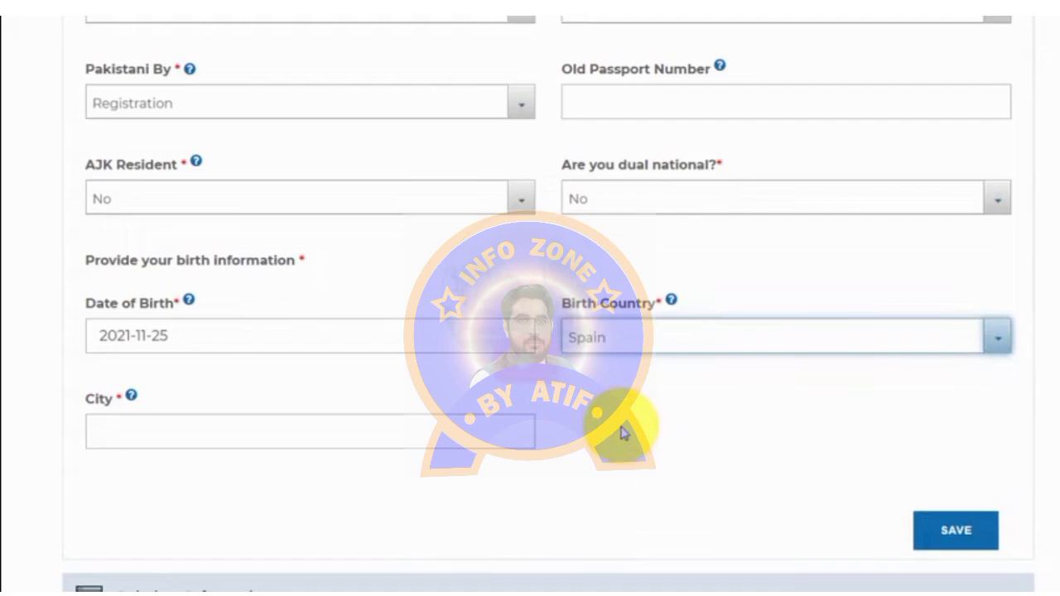
click(163, 442)
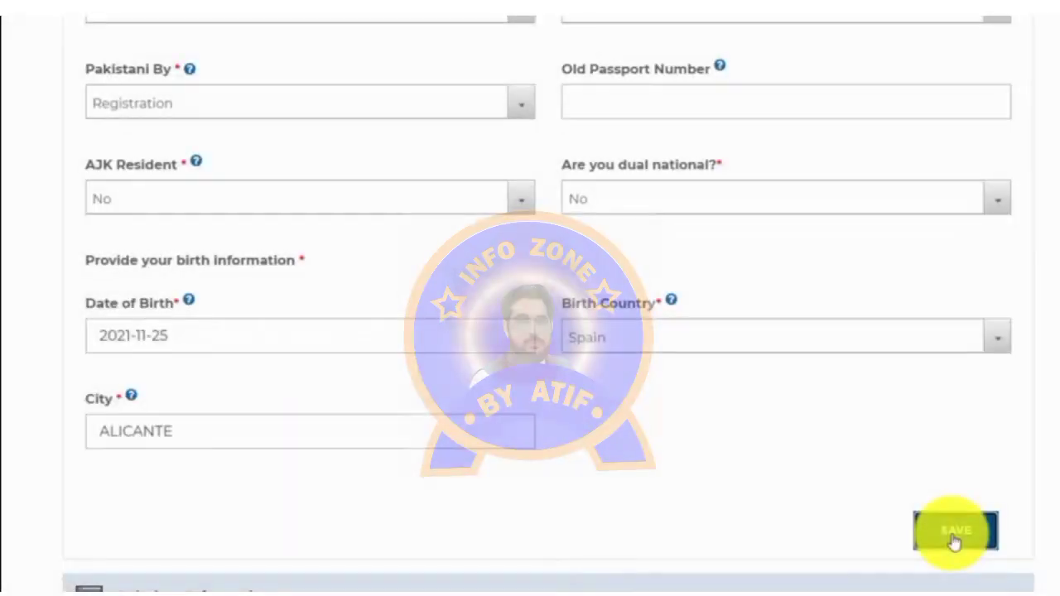
click(954, 540)
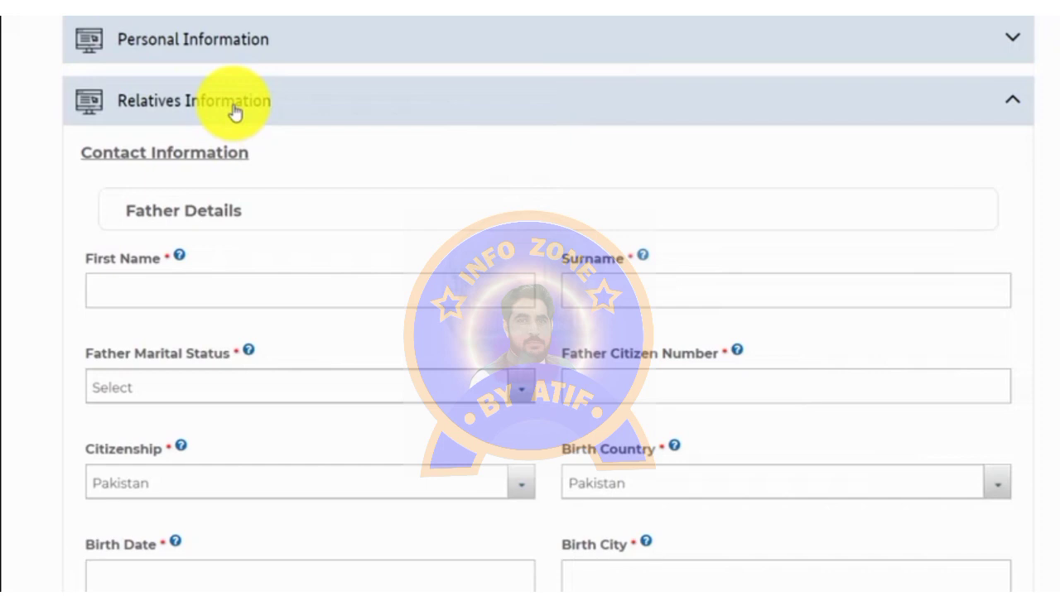
Step: Enter the father's first name and set his marital status to Married
click(124, 292)
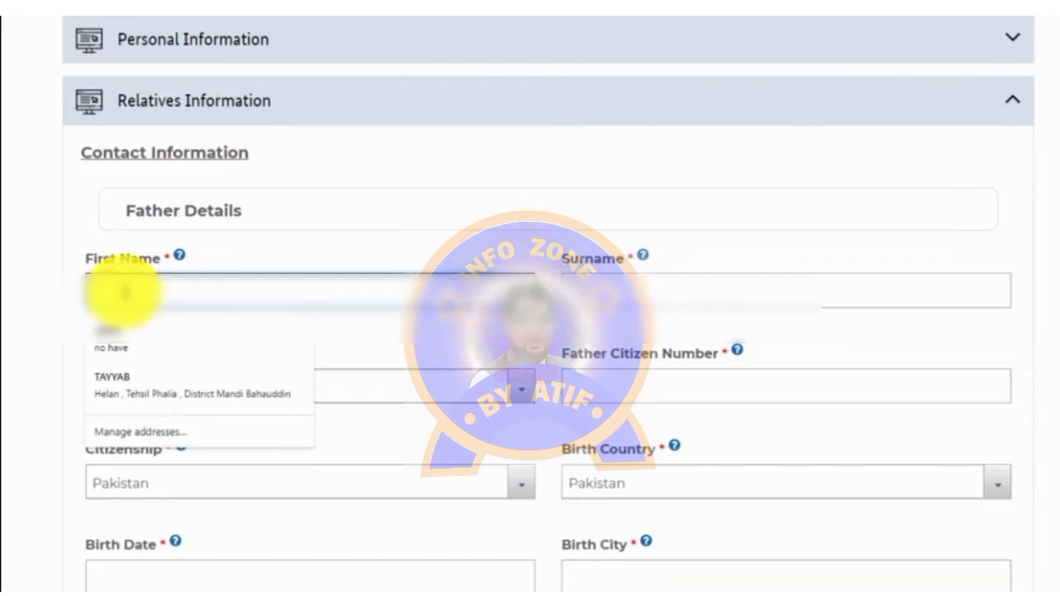
text(Muhammad A)
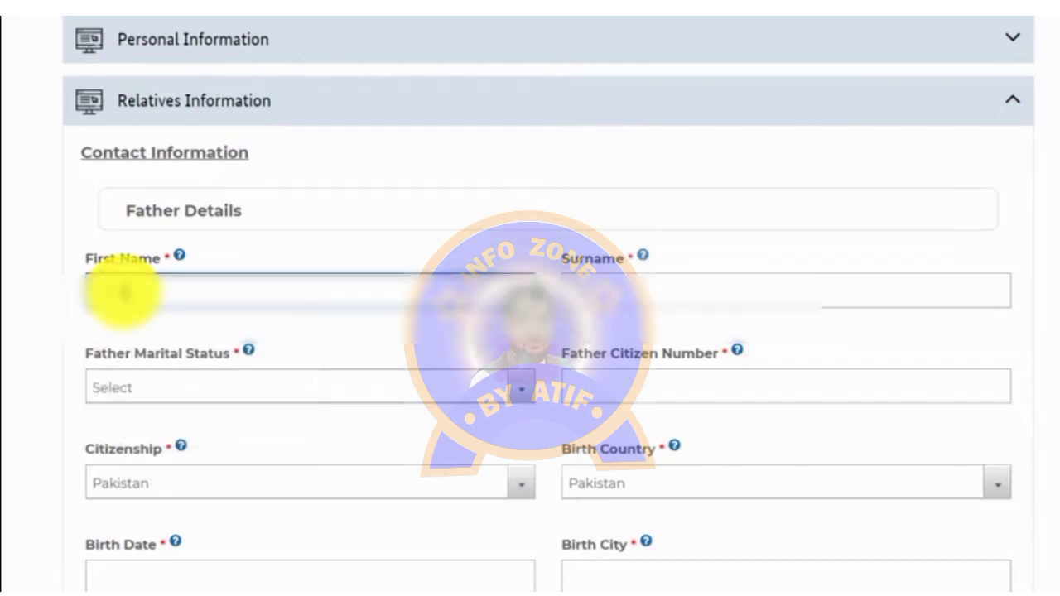
key(BackSpace)
text(li)
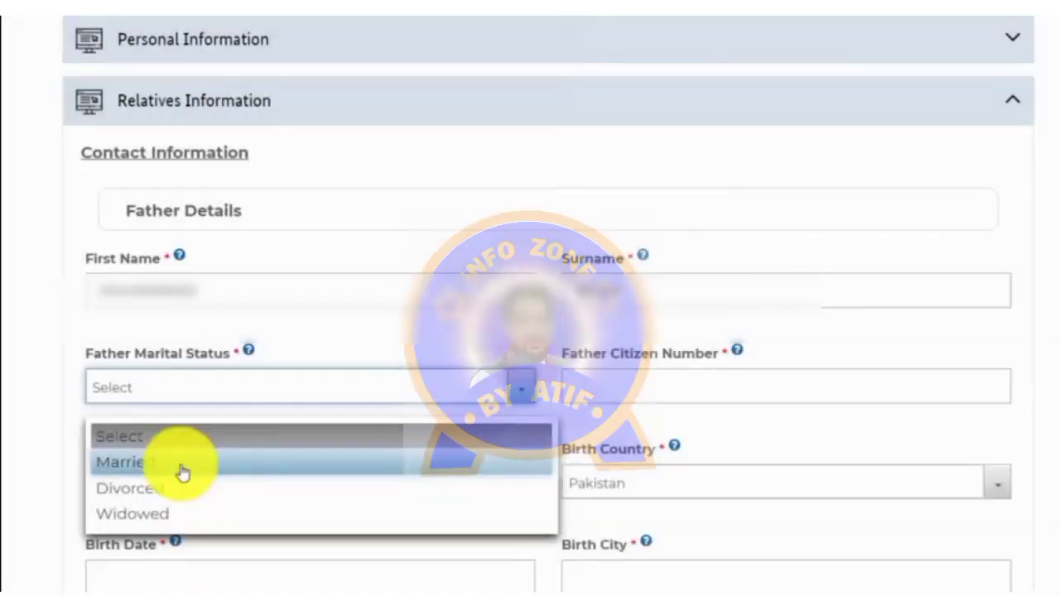
click(183, 469)
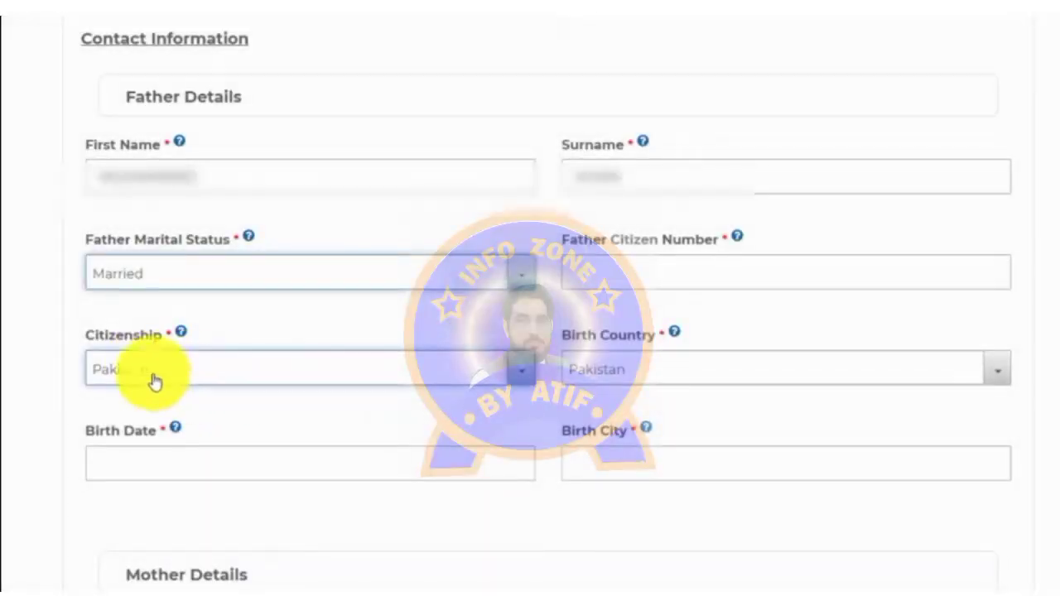
click(654, 365)
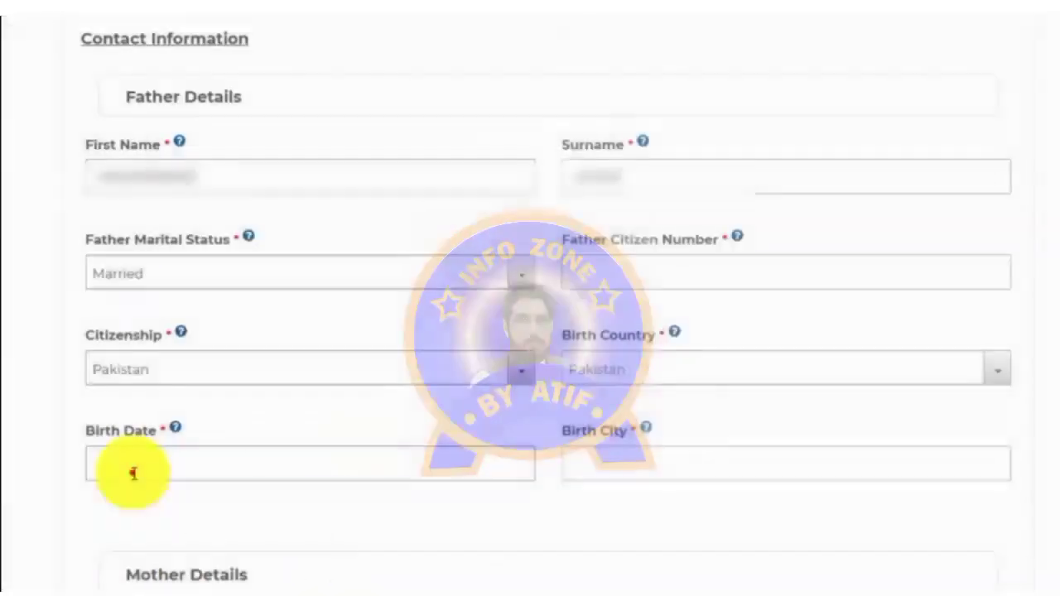
click(133, 469)
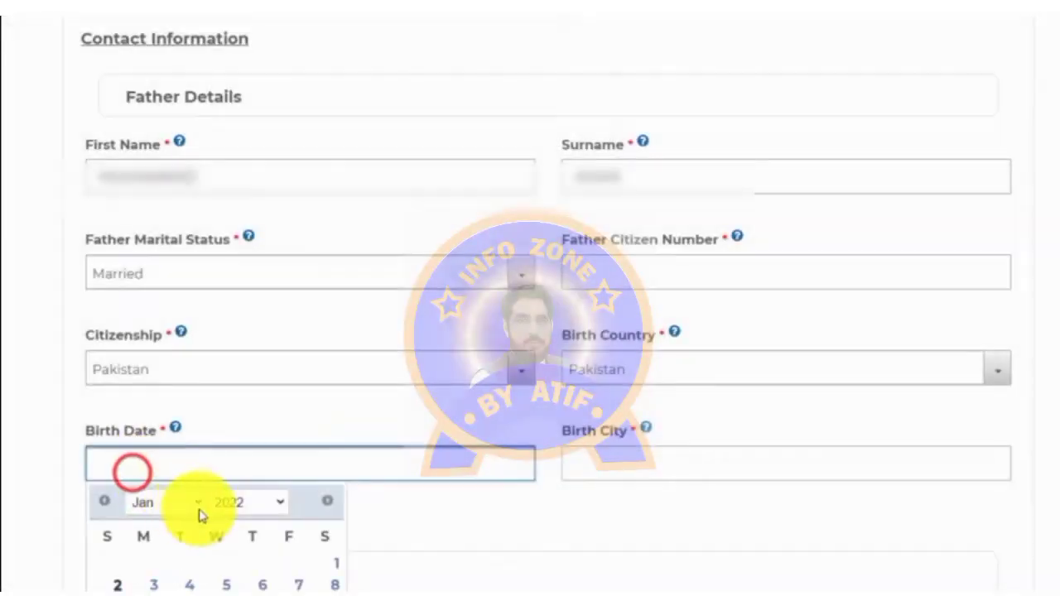
click(239, 509)
click(243, 414)
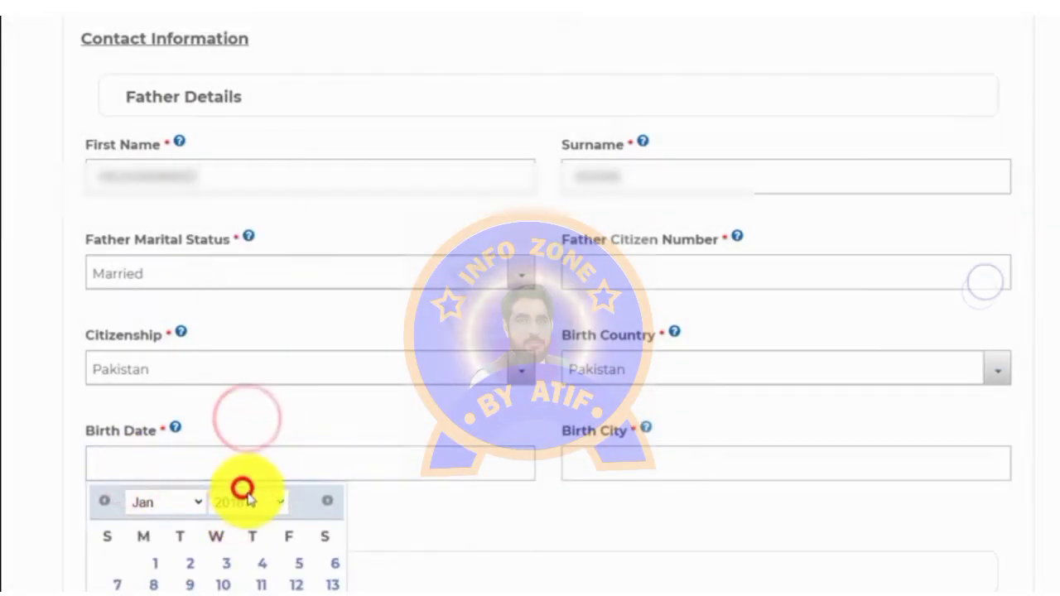
drag(100, 75, 340, 76)
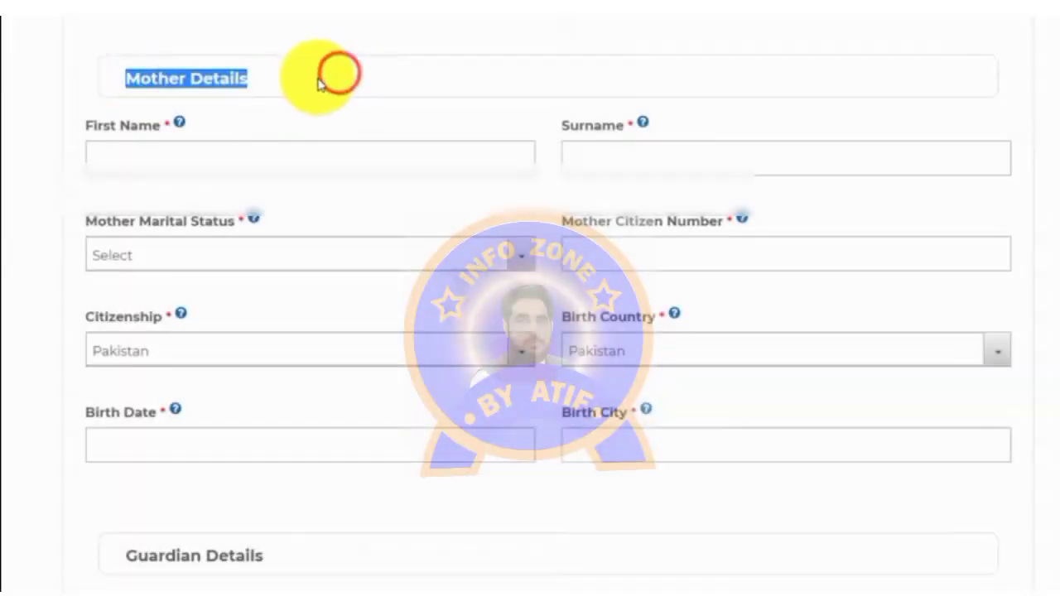
Step: Enter the mother's first name and set the permanent address to Pakistan, Punjab
click(120, 147)
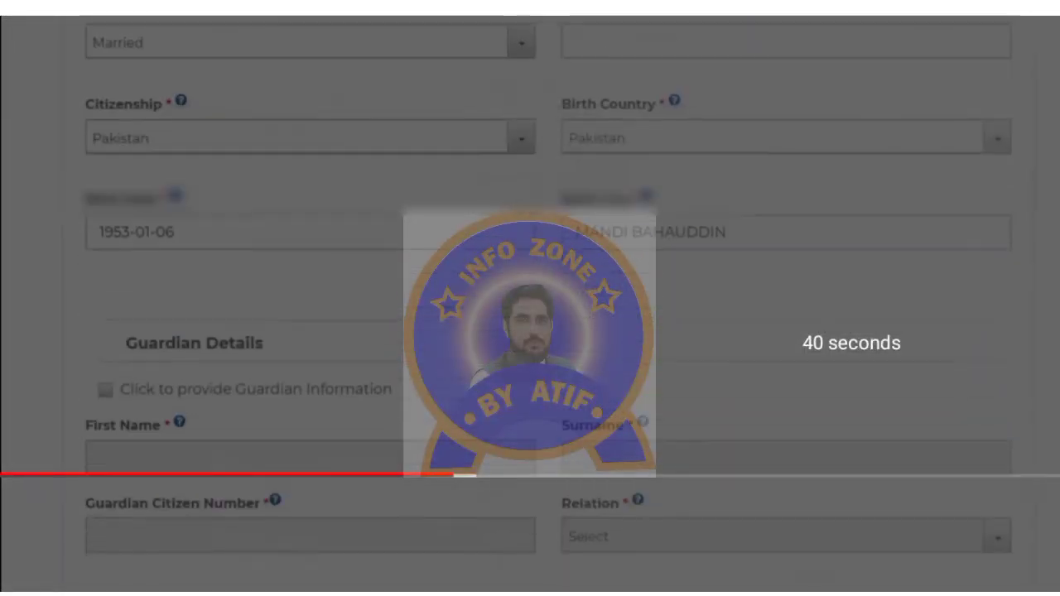
scroll(530, 331, down, 3)
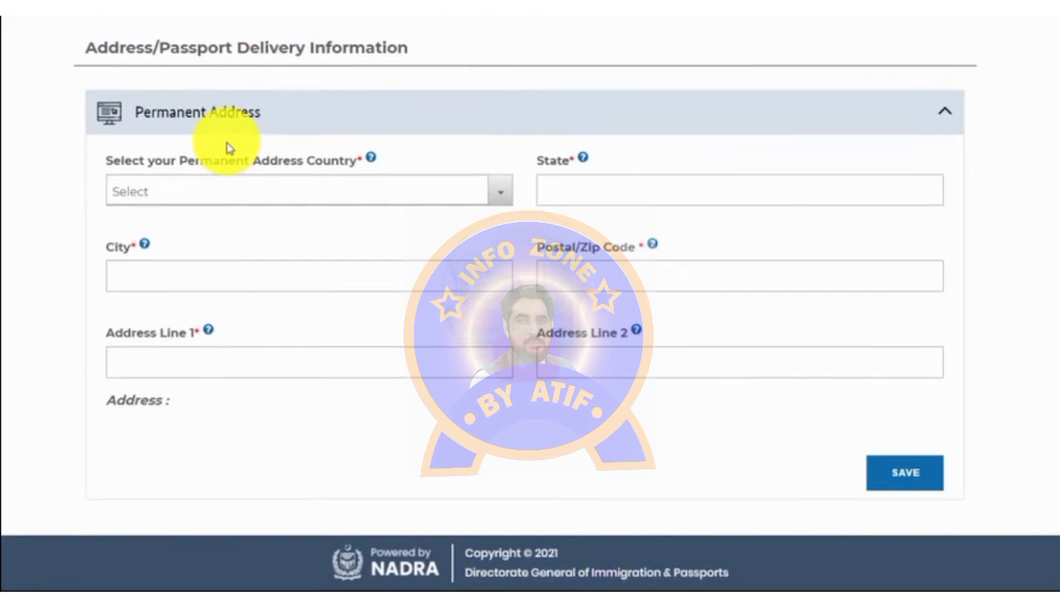
click(209, 192)
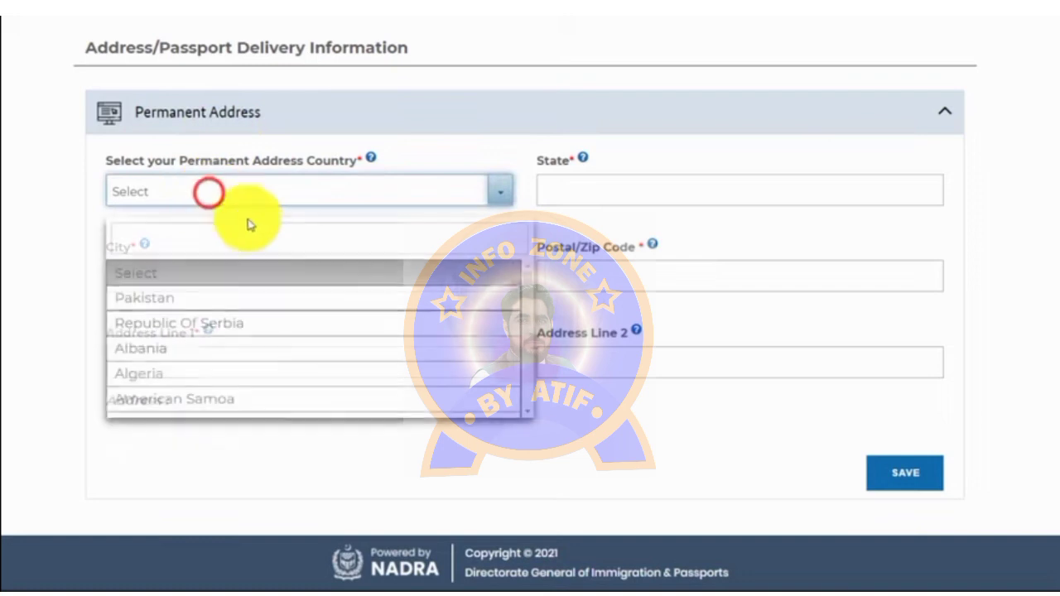
click(177, 292)
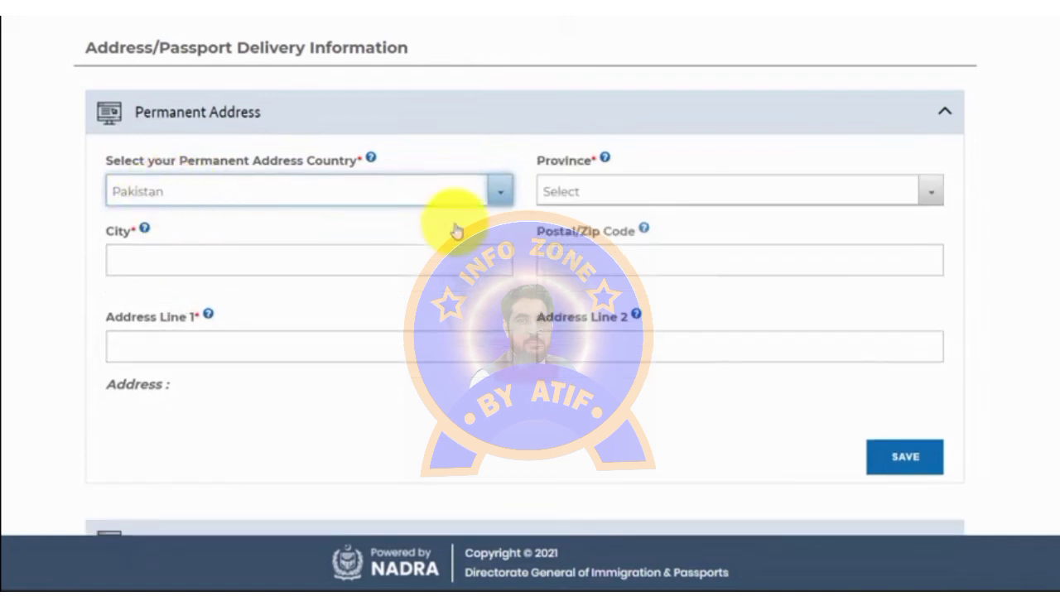
click(588, 191)
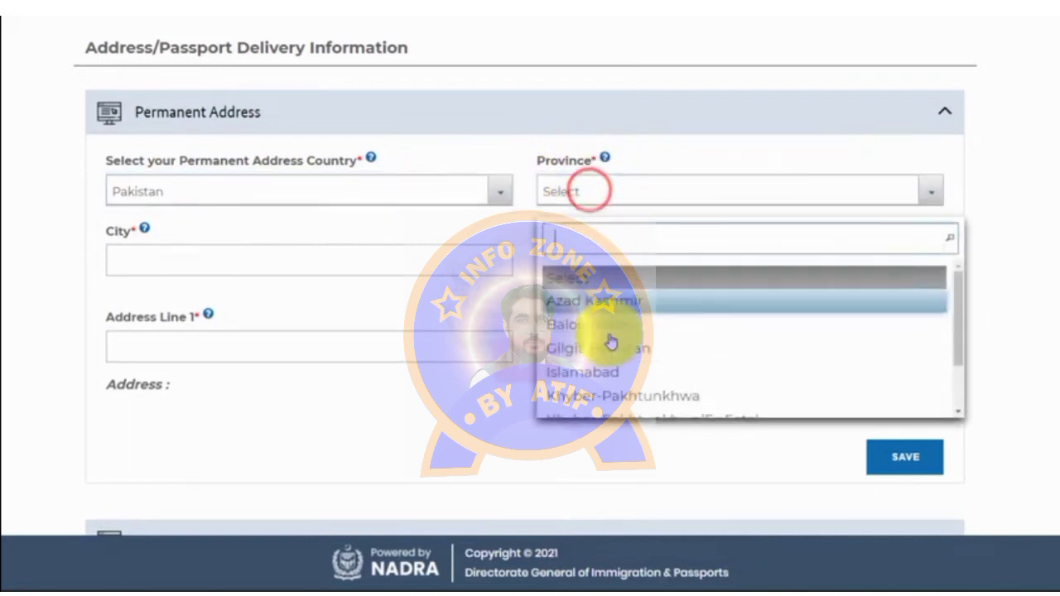
scroll(629, 373, down, 2)
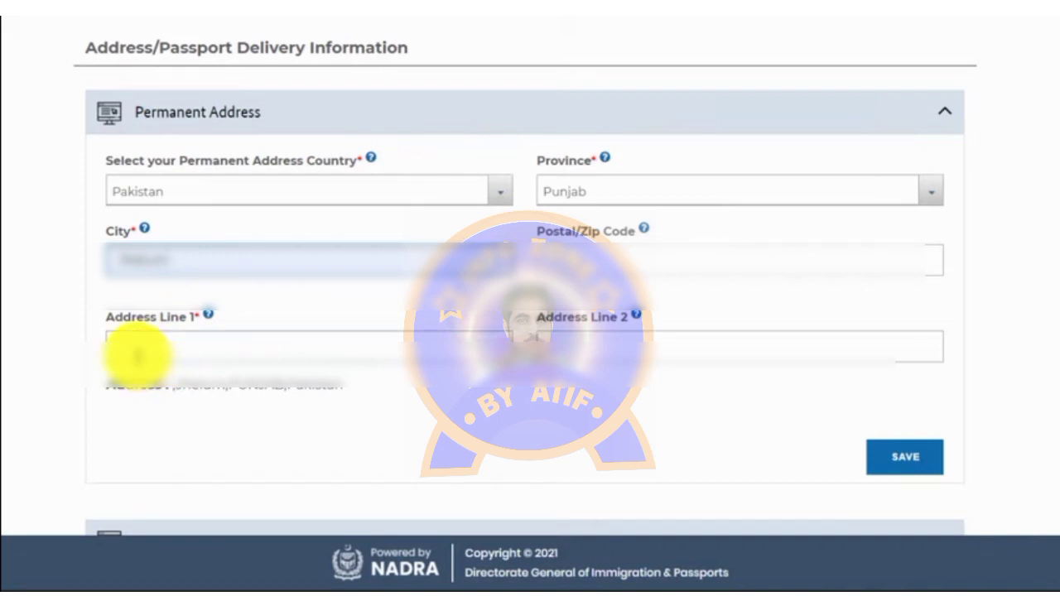
Step: Fill permanent Address Line 1 from a saved autofill suggestion
click(138, 356)
text(po khas)
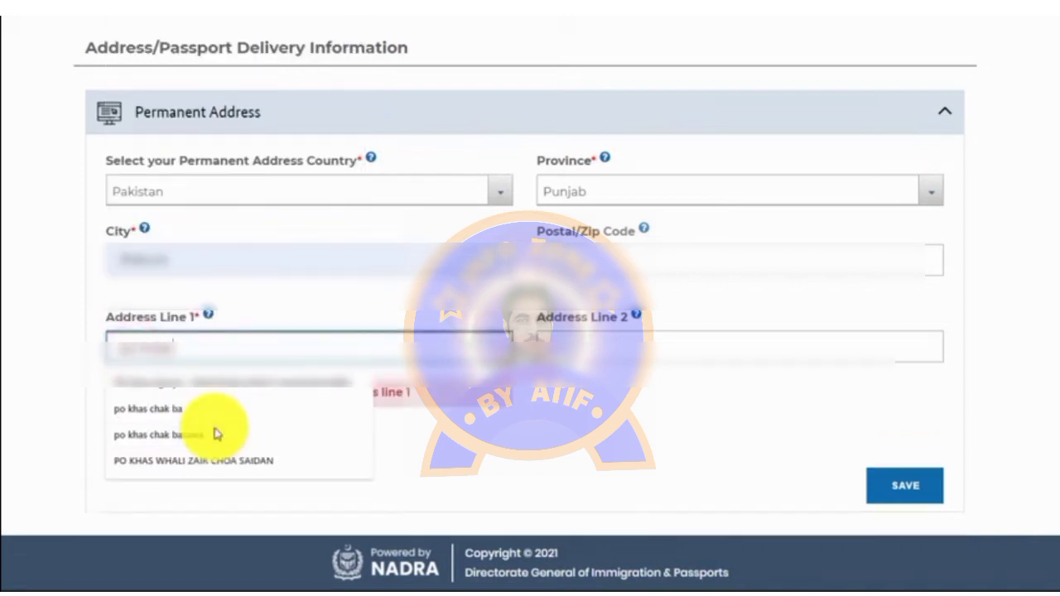
click(217, 433)
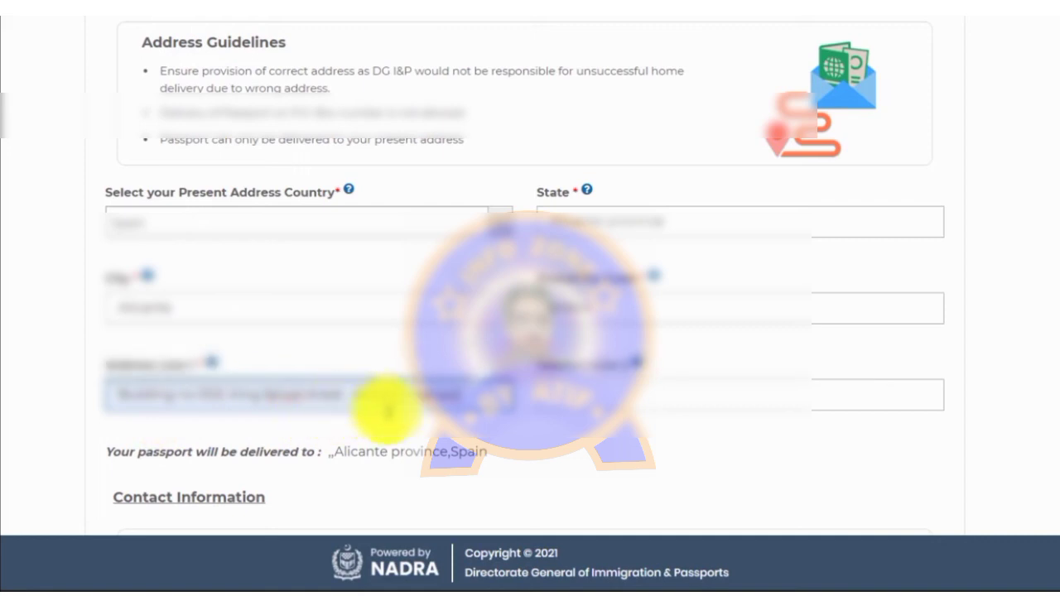
Step: Set the phone country code to Netherlands (+31) and enter the applicant's mobile number
click(551, 460)
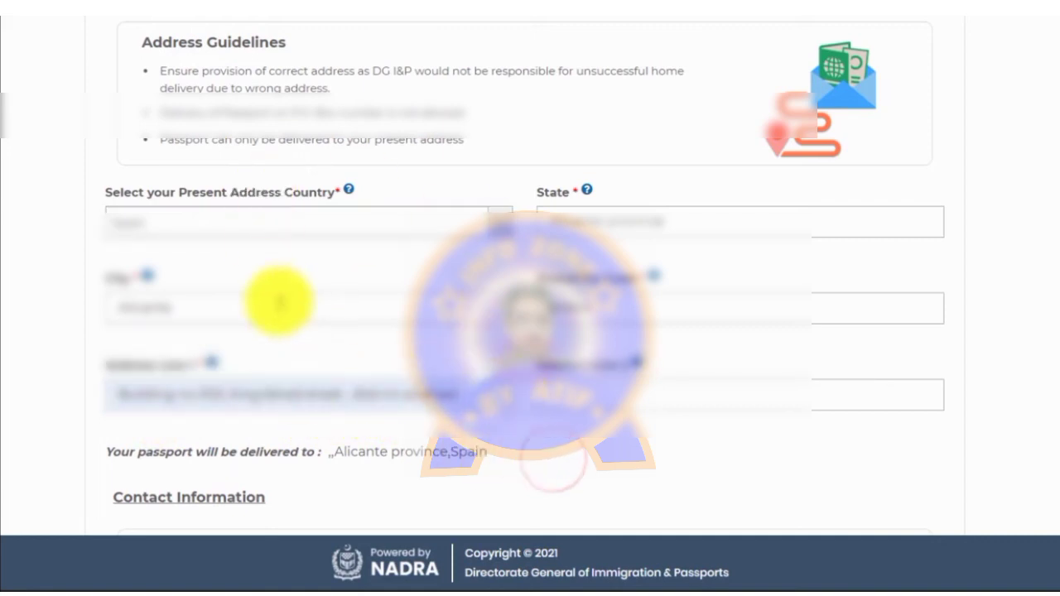
scroll(278, 298, down, 4)
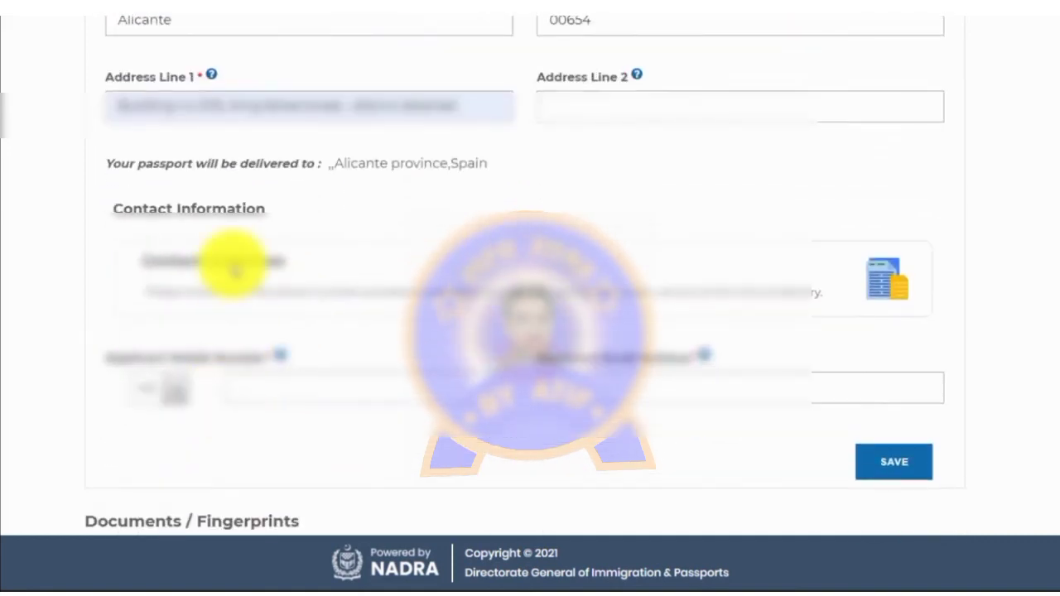
click(174, 389)
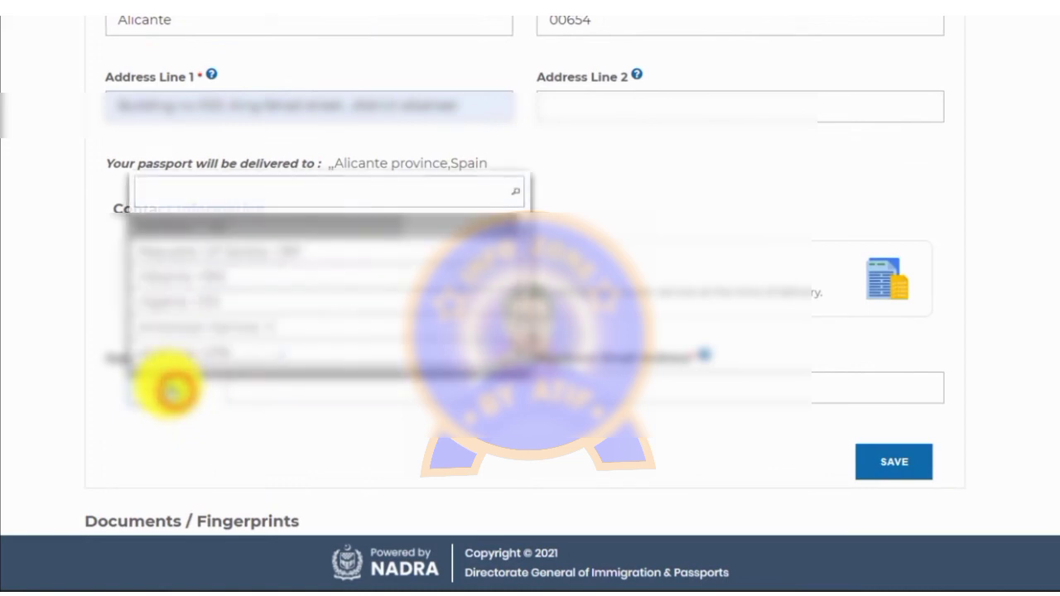
text(+3)
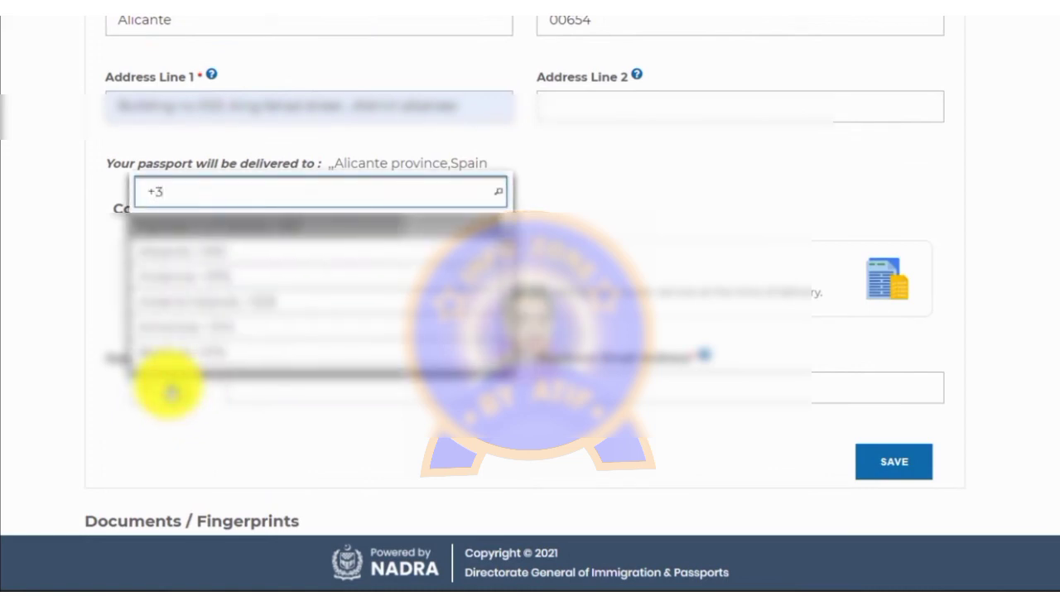
text(1)
click(295, 457)
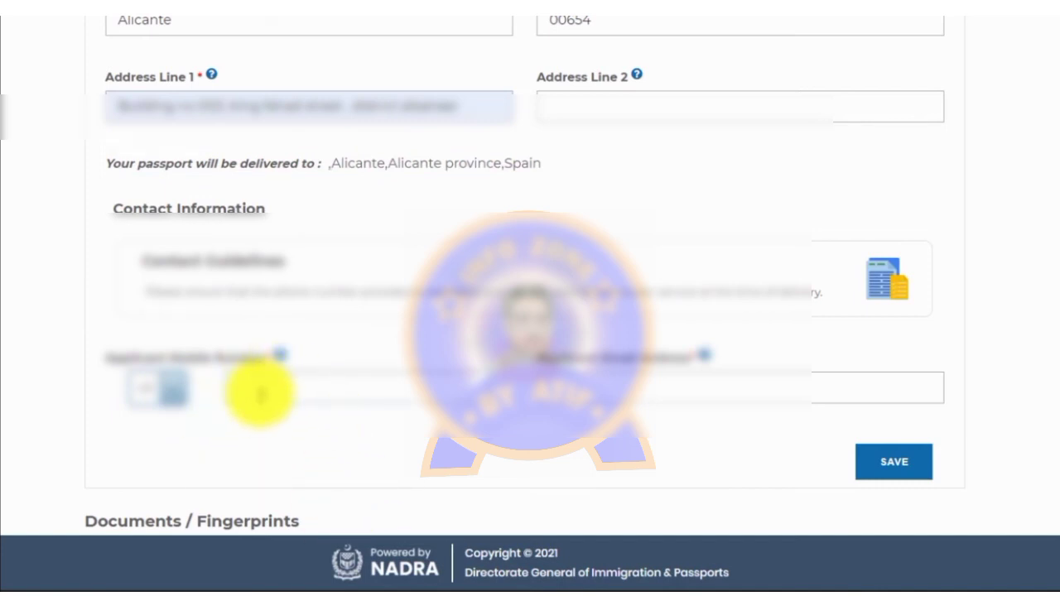
click(260, 394)
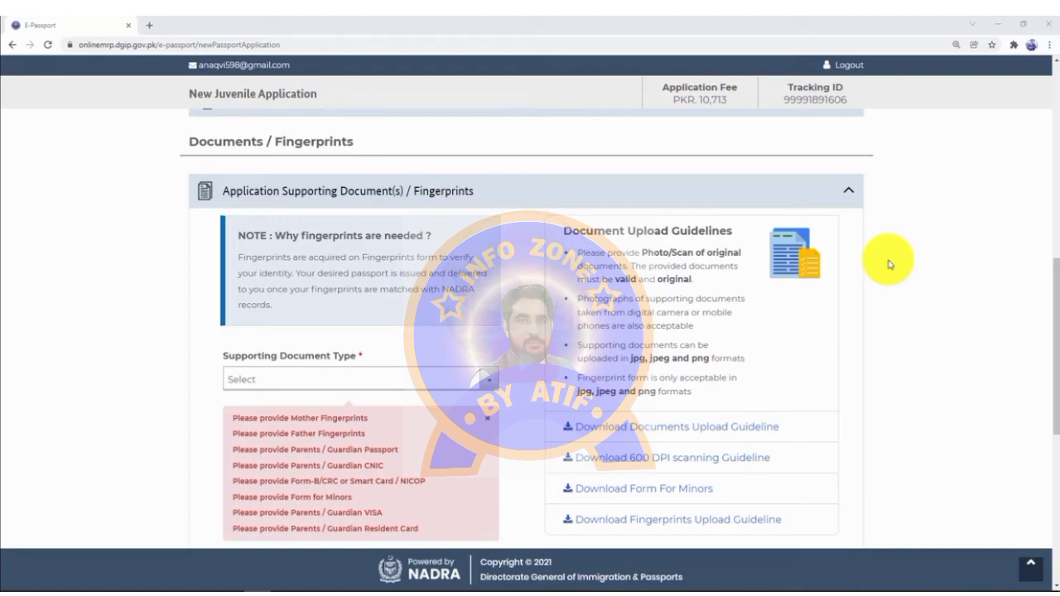
Step: Download the Form For Minors as Attestation form-Minor applicant_4.pdf through IDM
drag(1056, 311, 1056, 321)
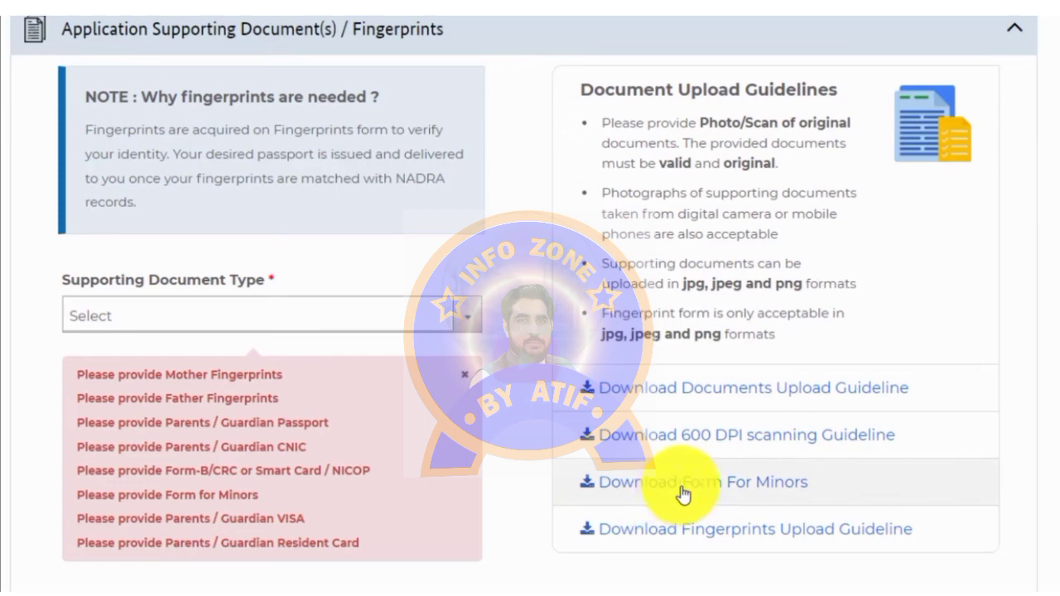
click(682, 493)
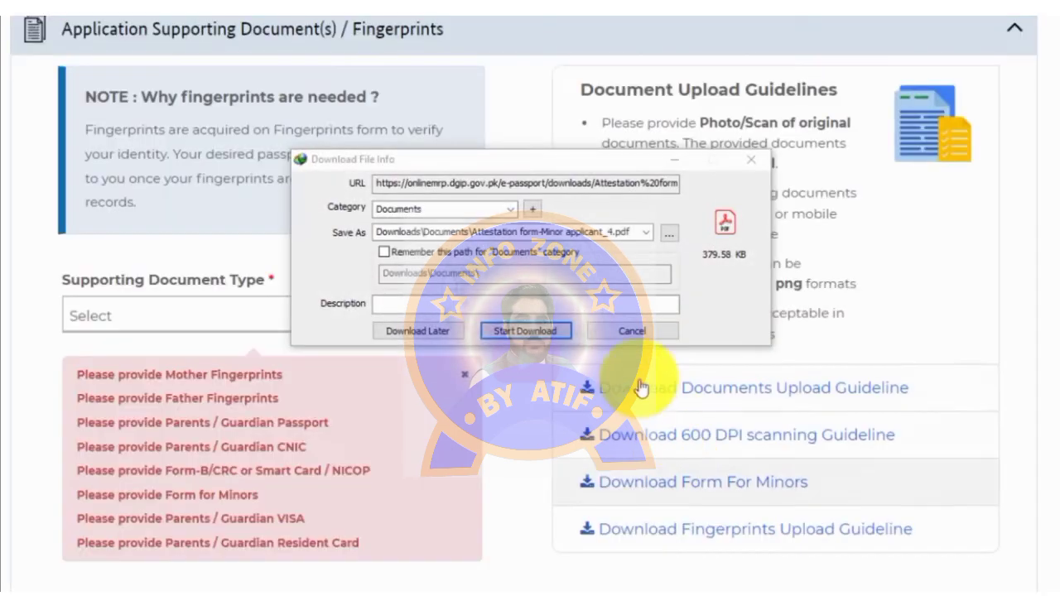
click(530, 331)
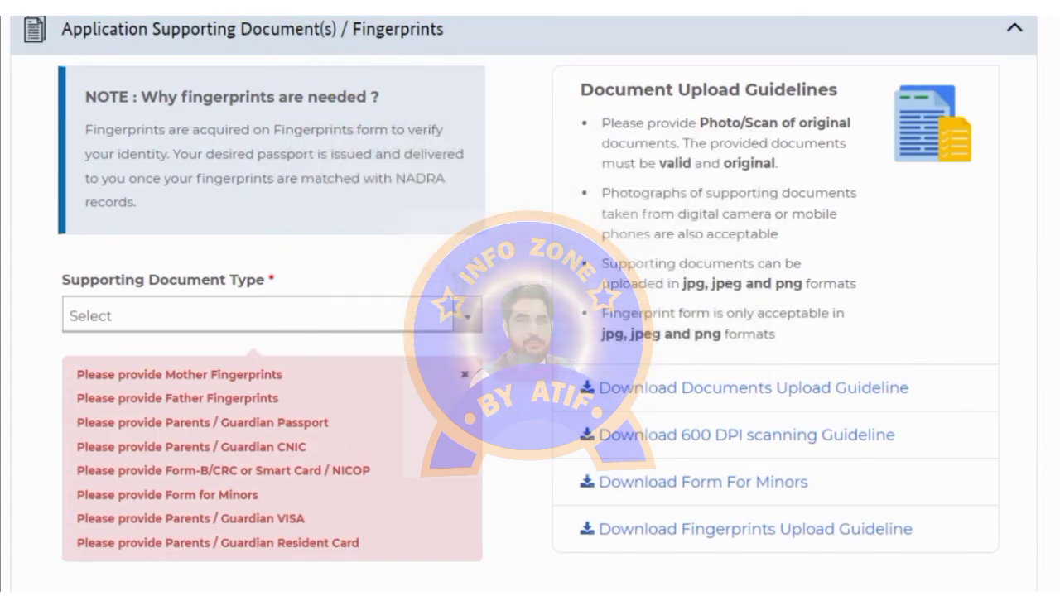
Step: Choose Fingerprints as the supporting document type
scroll(331, 339, down, 1)
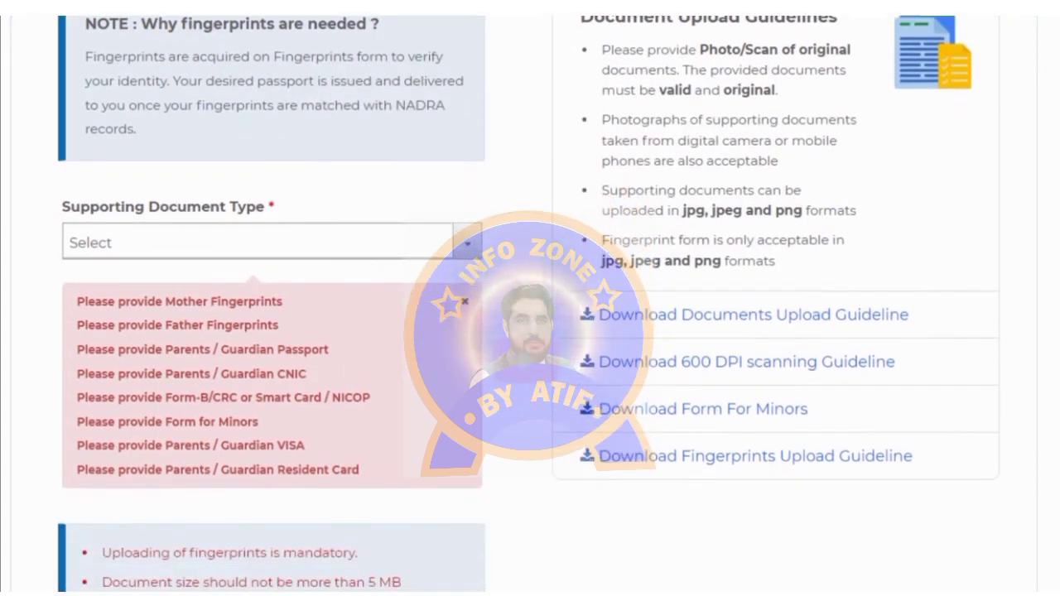
scroll(224, 324, up, 1)
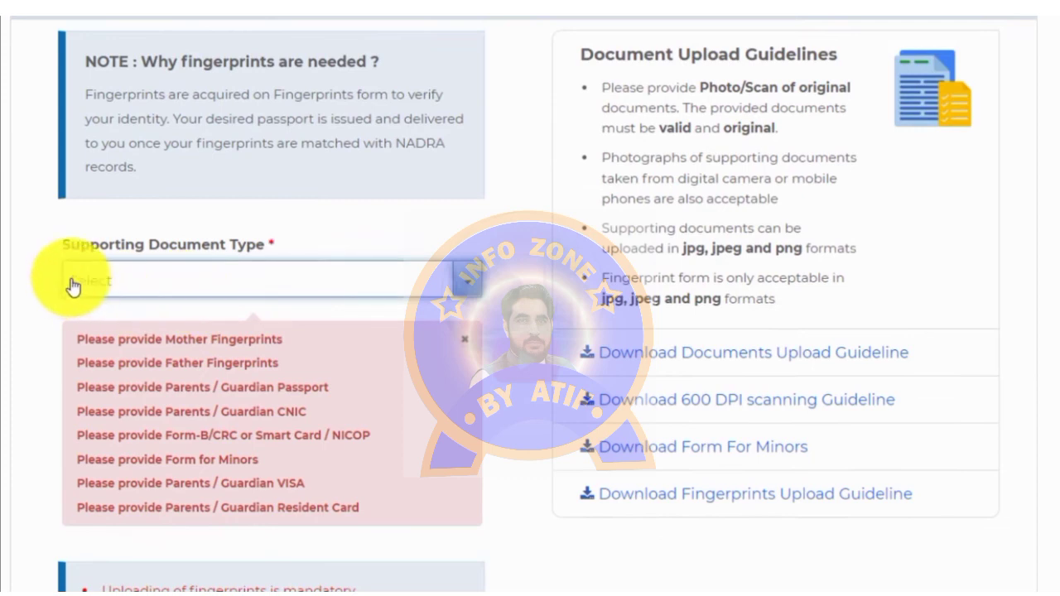
click(162, 286)
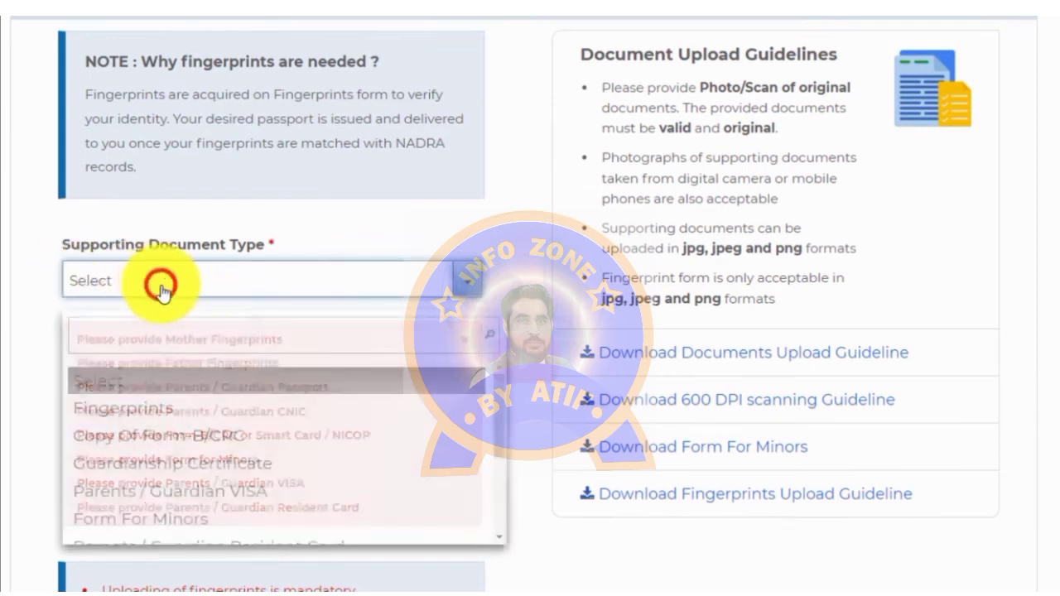
click(139, 417)
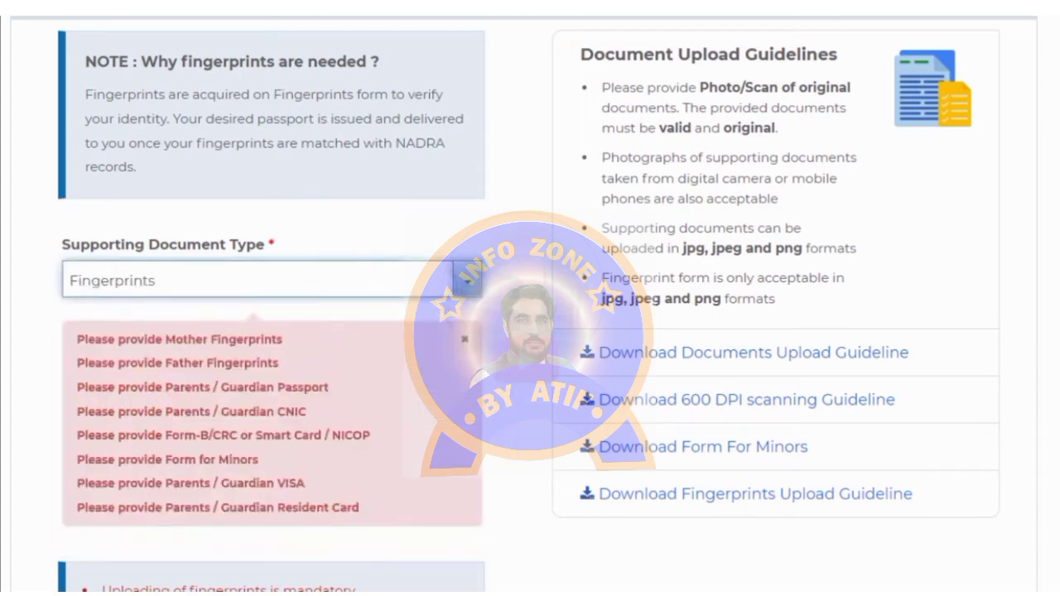
Step: Download the fingerprint forms for the father and then the mother
scroll(463, 389, down, 1)
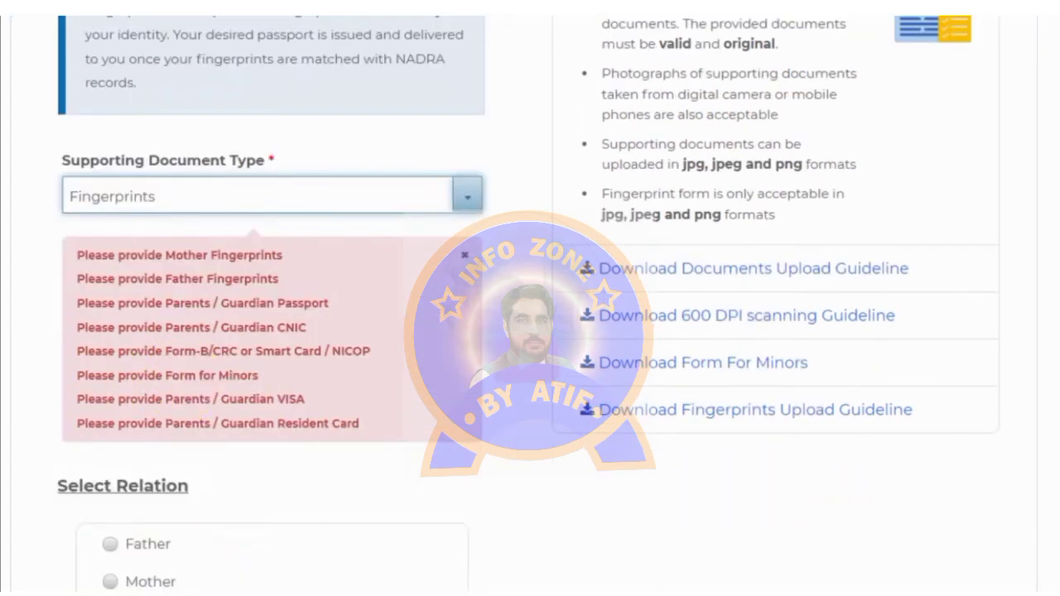
scroll(529, 332, down, 4)
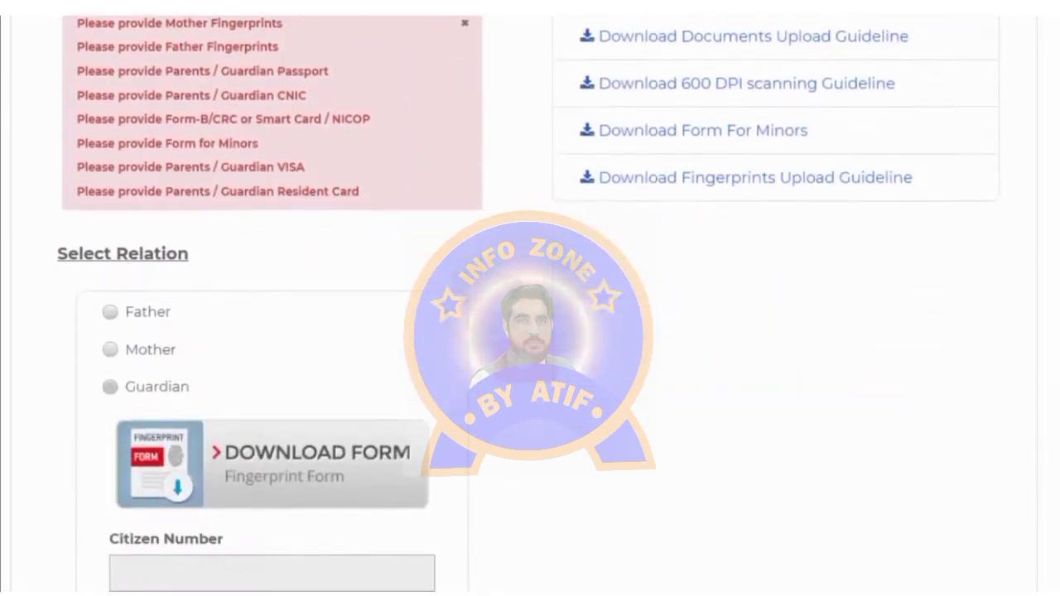
scroll(530, 331, down, 1)
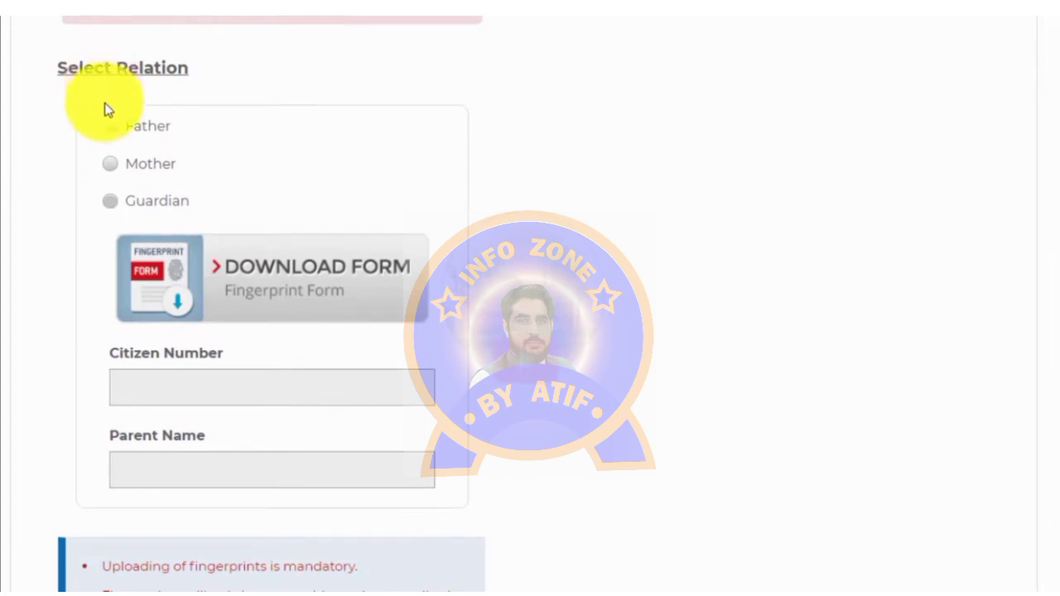
click(109, 129)
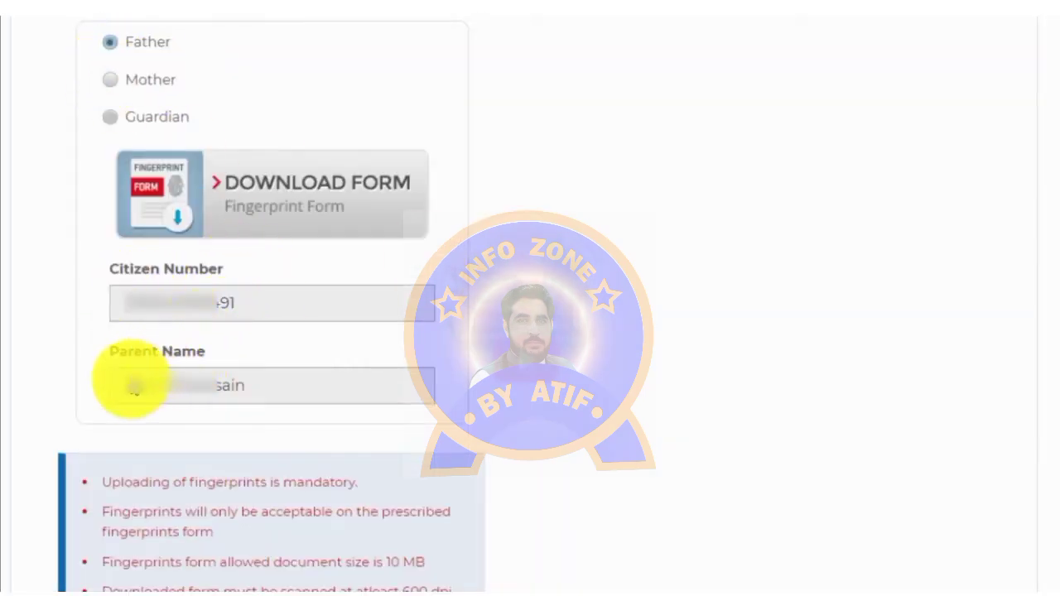
click(304, 196)
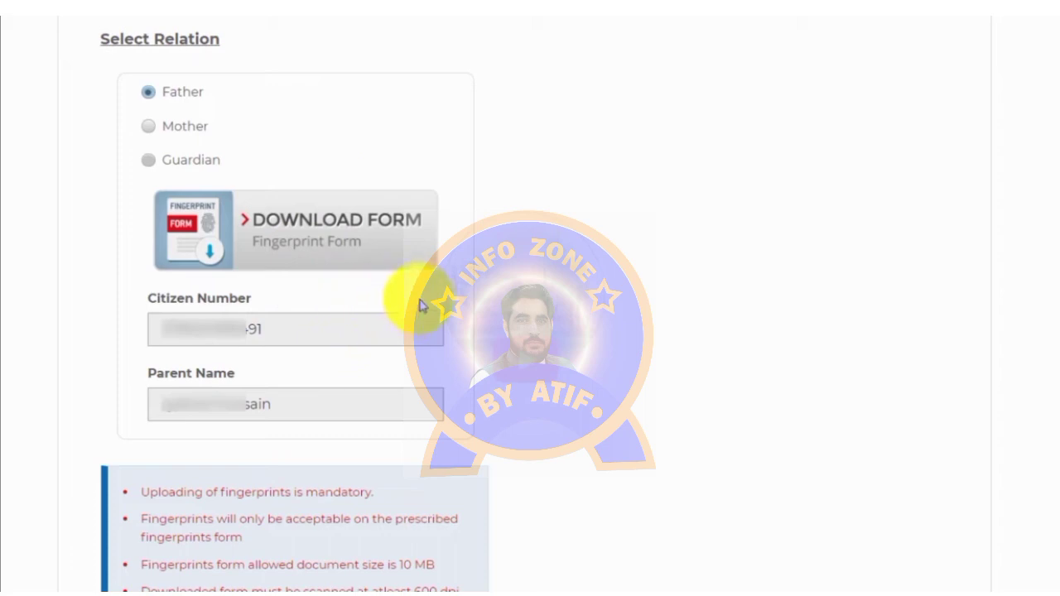
click(149, 93)
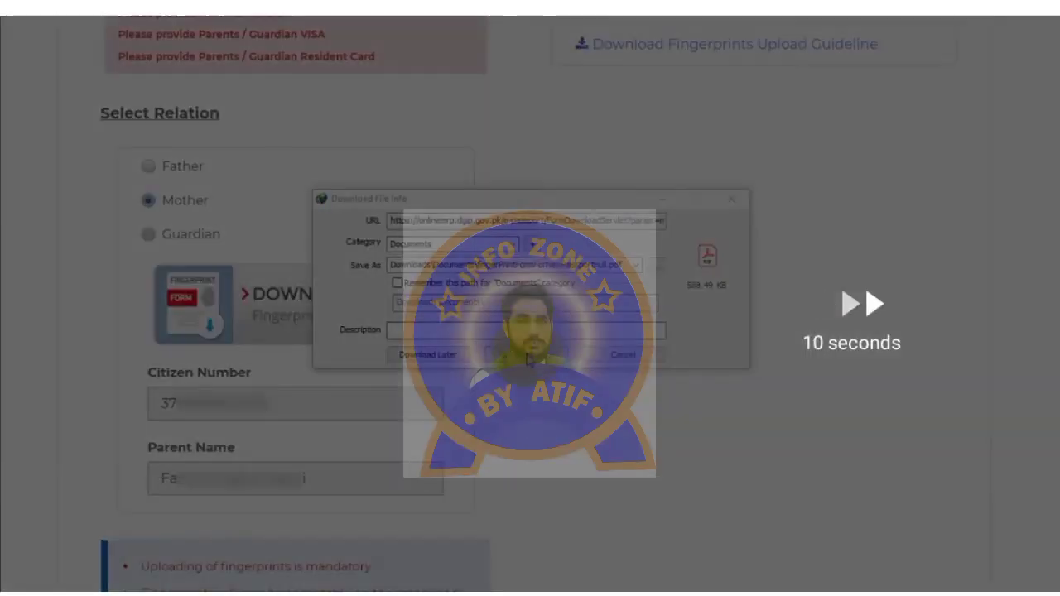
click(526, 358)
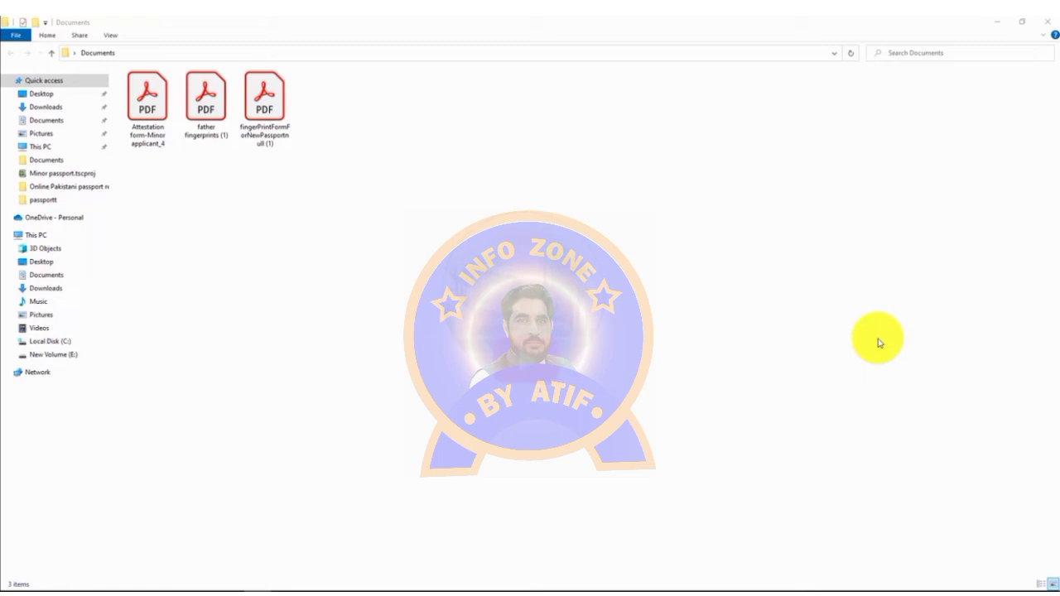
Step: Review the minor attestation form and the father fingerprints PDF in Acrobat, closing each
double_click(159, 109)
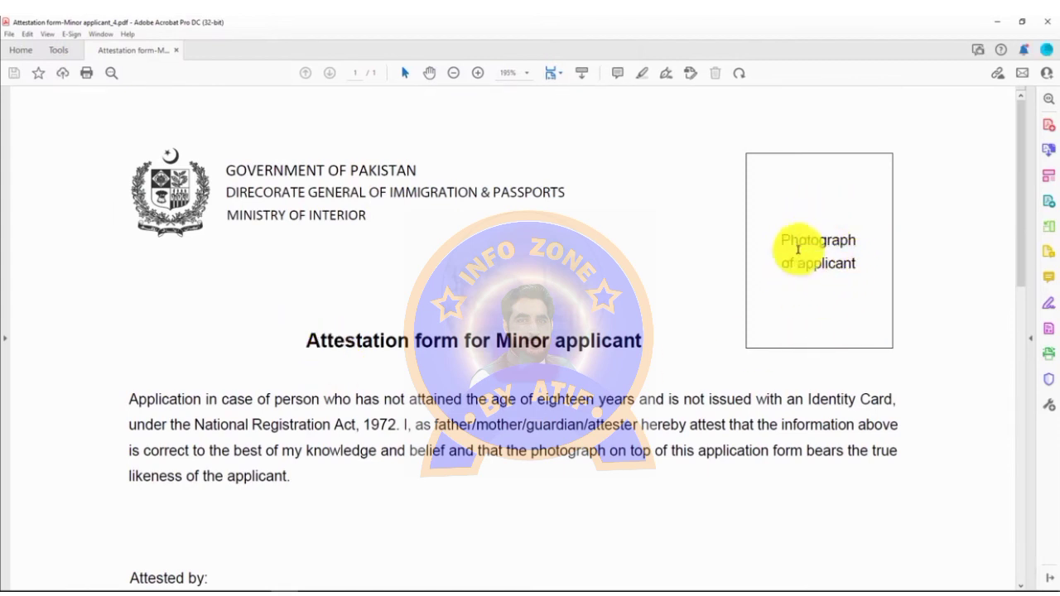
drag(1019, 169, 1022, 300)
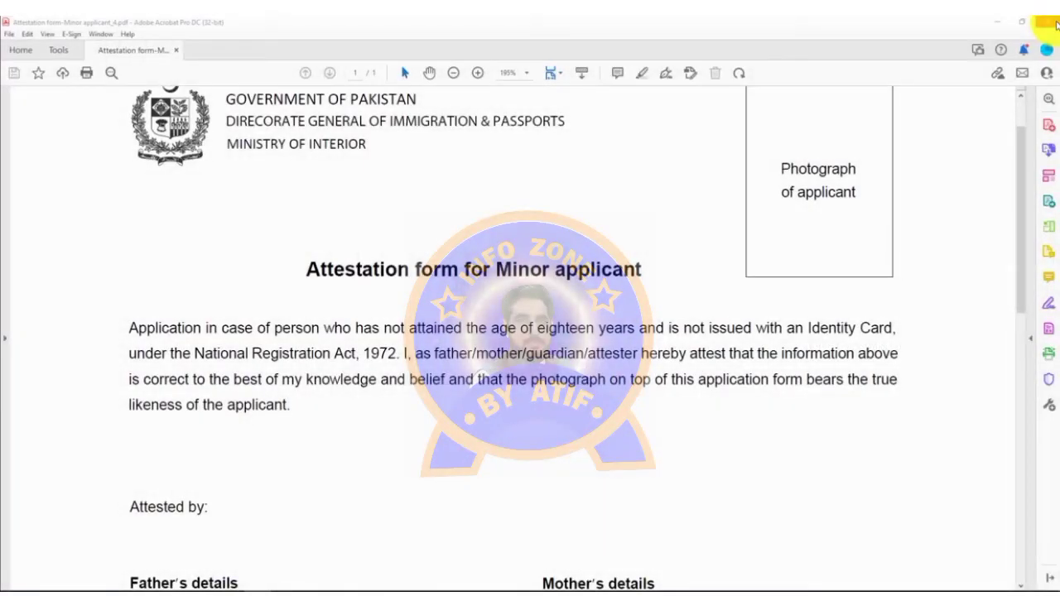
click(1053, 23)
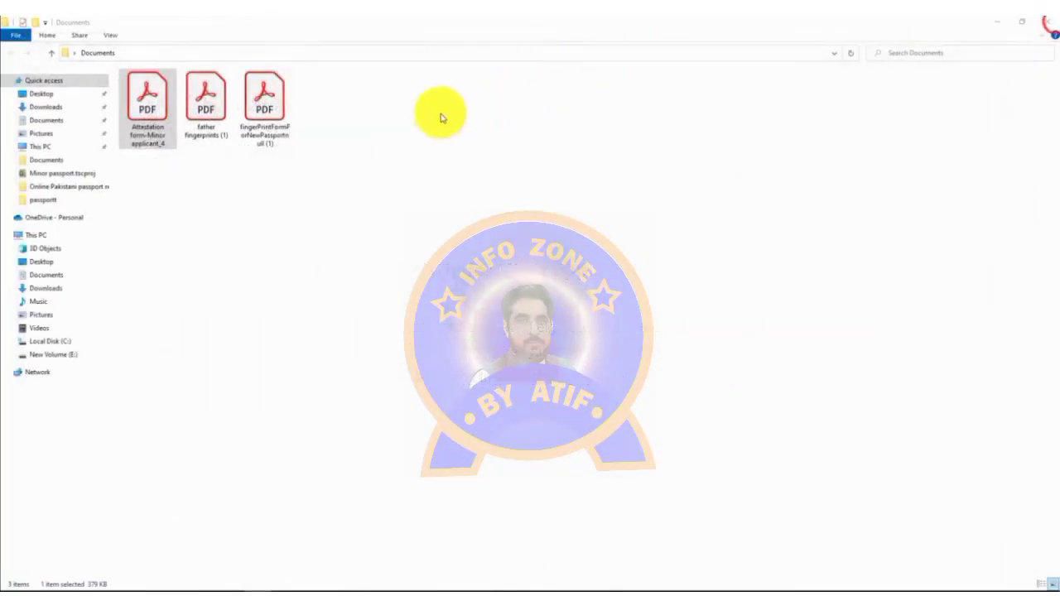
double_click(214, 110)
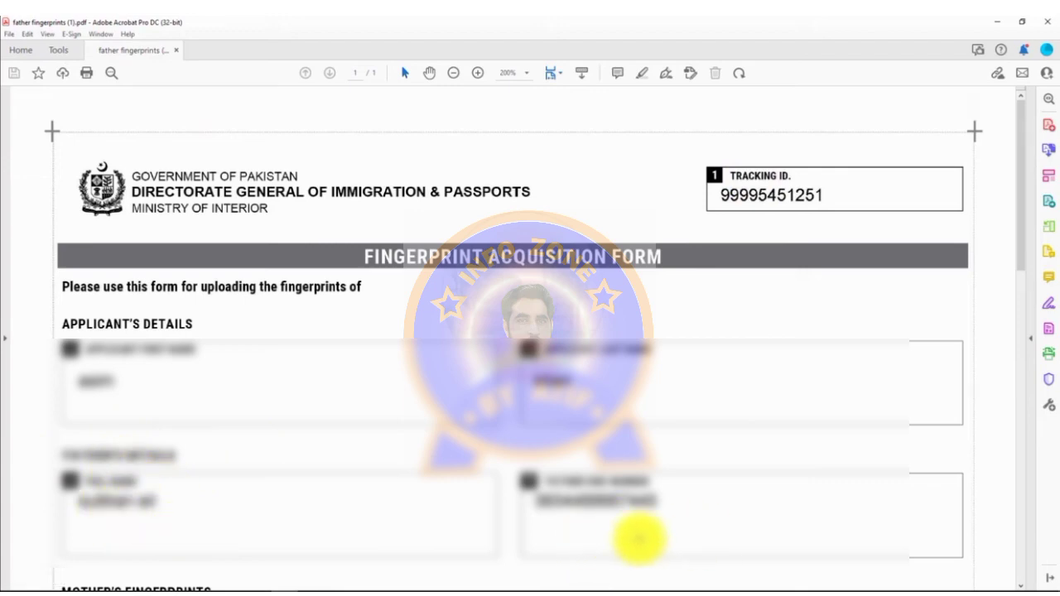
scroll(636, 529, down, 6)
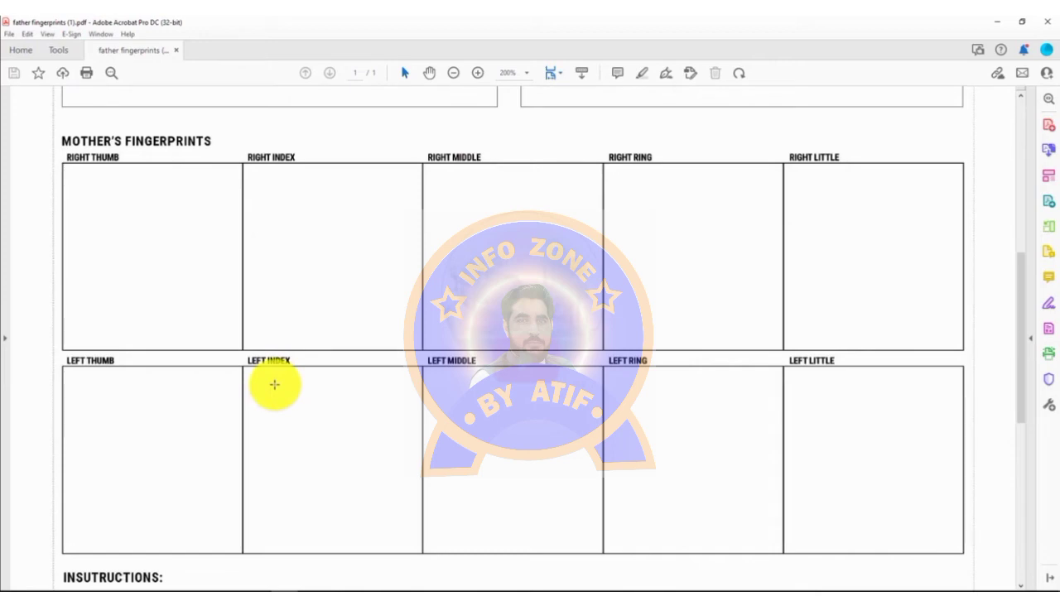
click(1050, 25)
Step: Look over the third fingerprint form, then open the scanned father fingerprints600 image
double_click(270, 108)
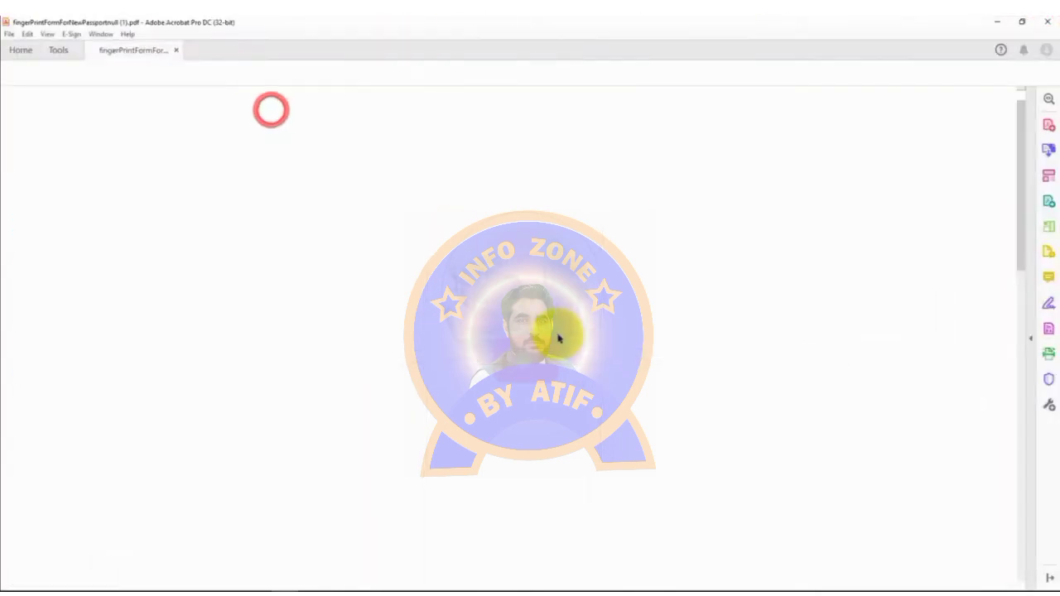
scroll(237, 336, down, 1)
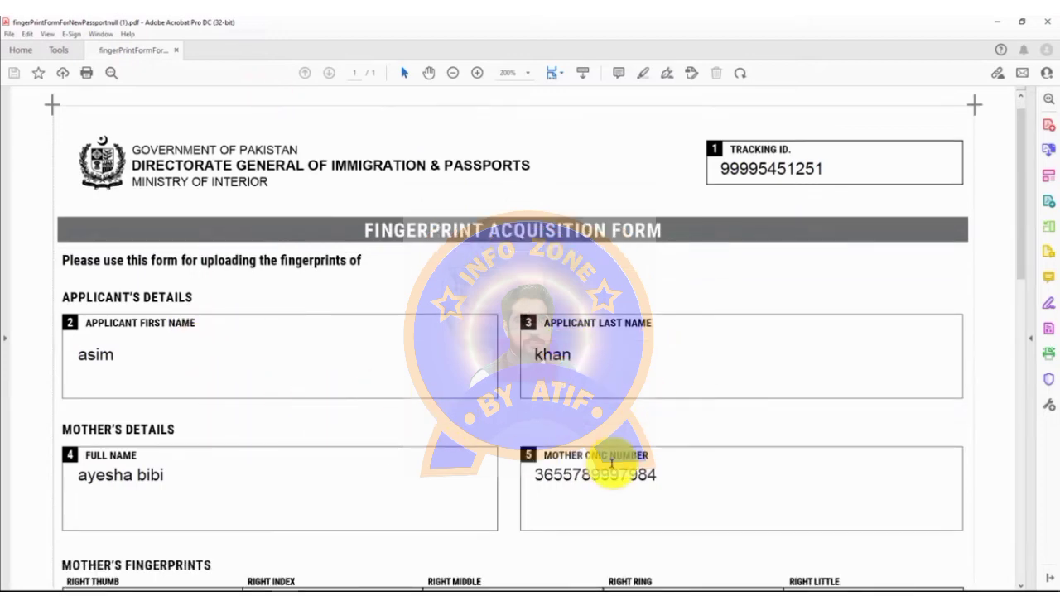
scroll(611, 464, down, 3)
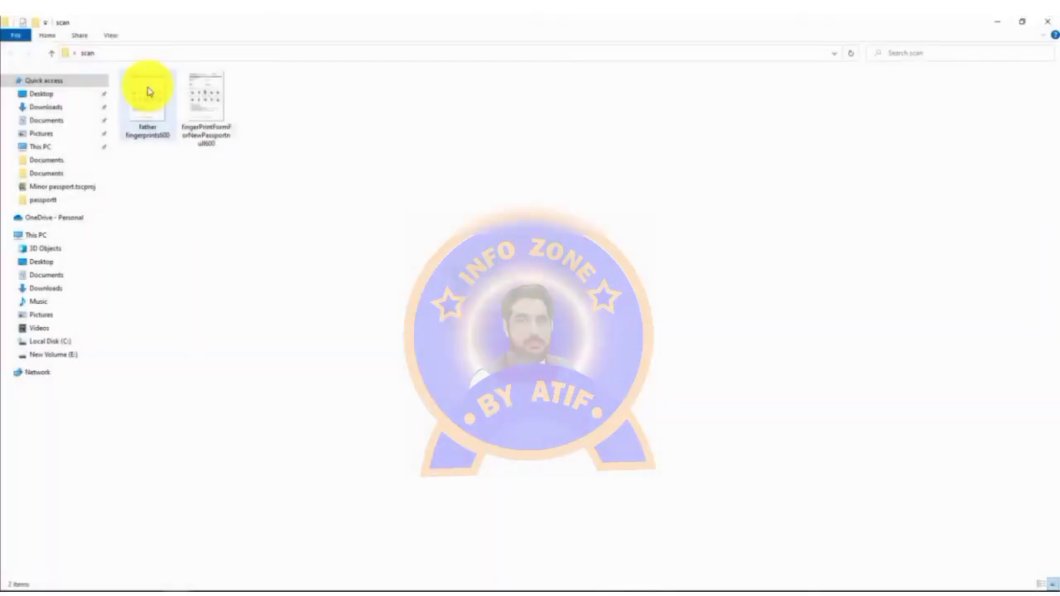
double_click(147, 91)
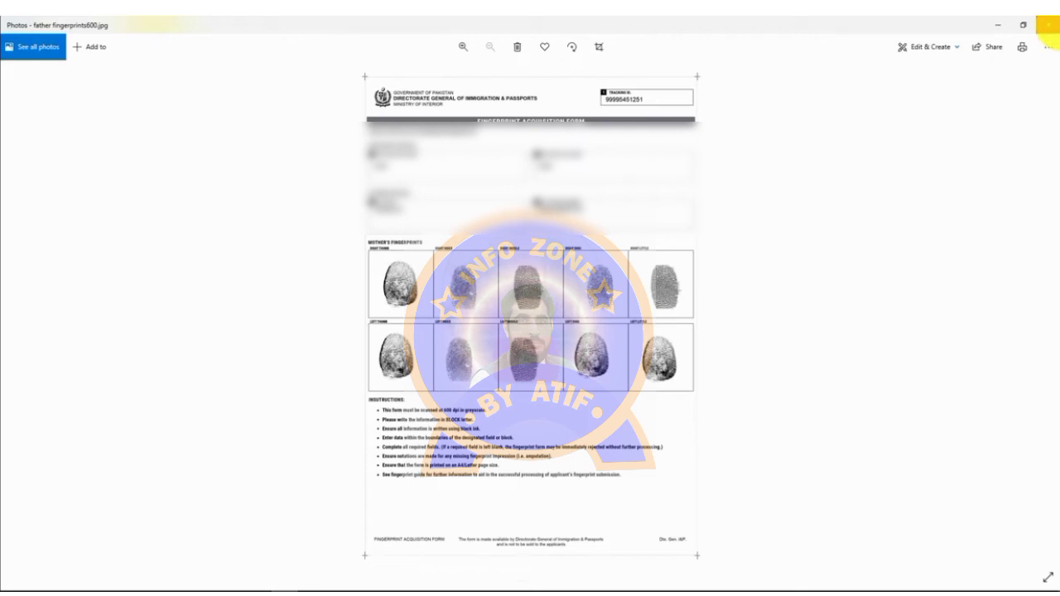
Step: Zoom into the scanned fingerprint form, inspect the rows down to the MOTHER'S FINGERPRINTS header, then close Photos
scroll(430, 555, up, 1)
scroll(430, 554, up, 4)
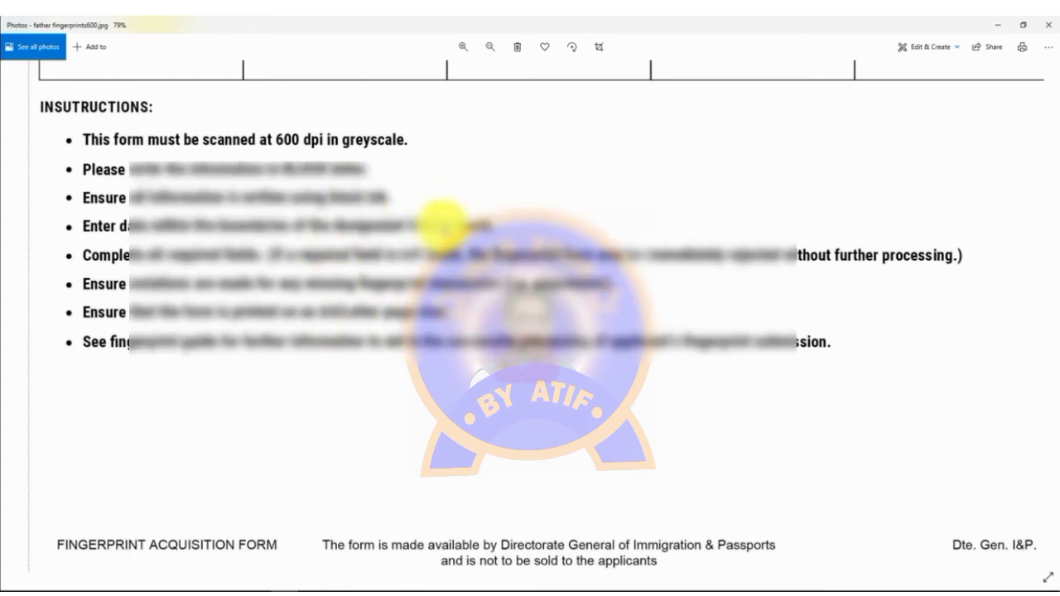
scroll(390, 342, down, 3)
scroll(496, 197, up, 10)
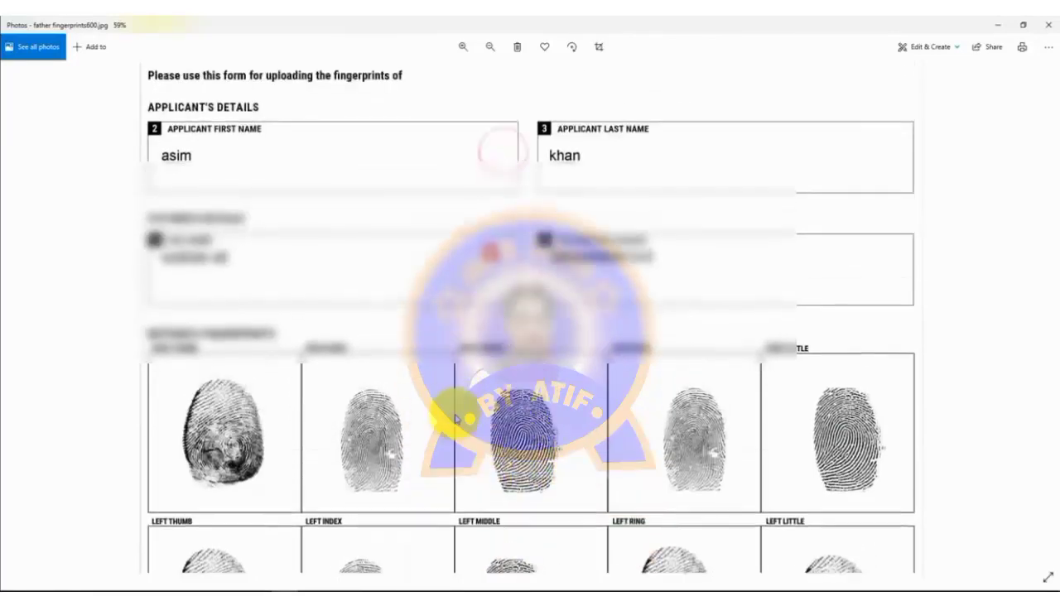
drag(408, 401, 430, 186)
scroll(771, 505, up, 2)
drag(756, 289, 757, 334)
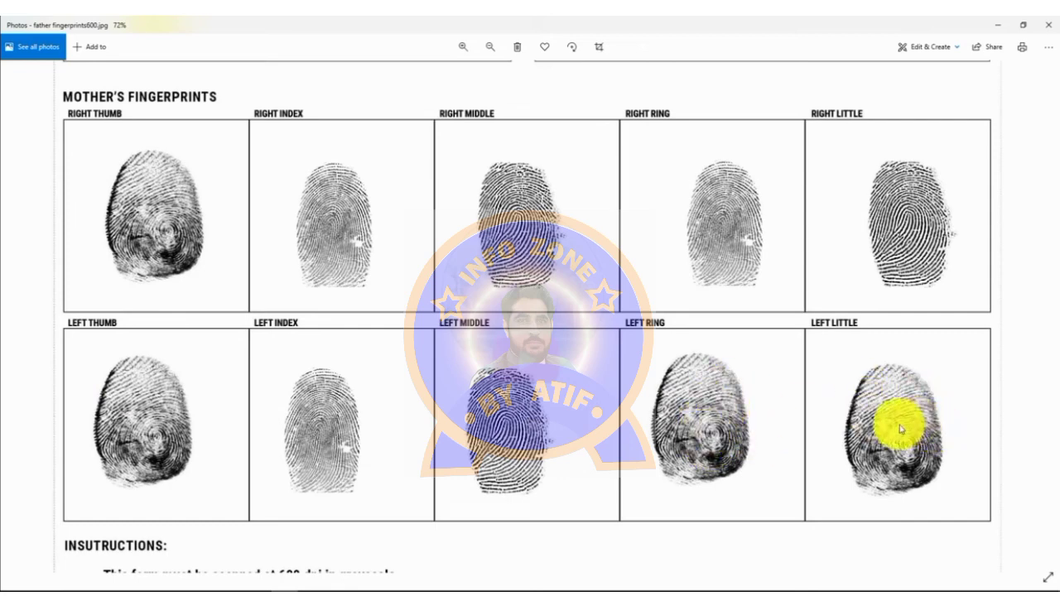
double_click(1012, 309)
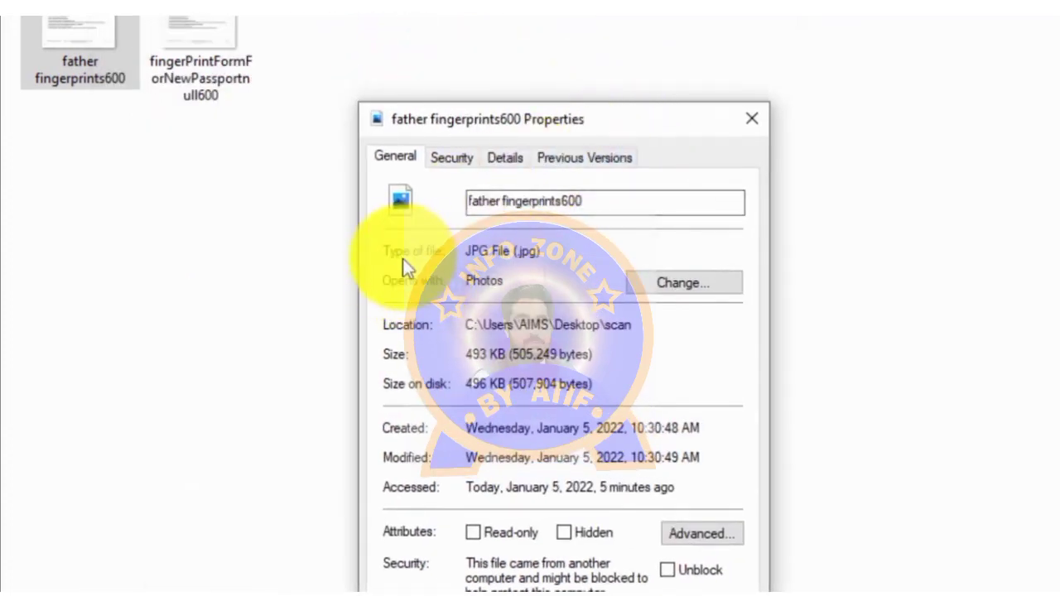
Step: Check in Properties that father fingerprints600 is a JPG with 600 dpi horizontal resolution
drag(427, 177, 521, 195)
click(527, 173)
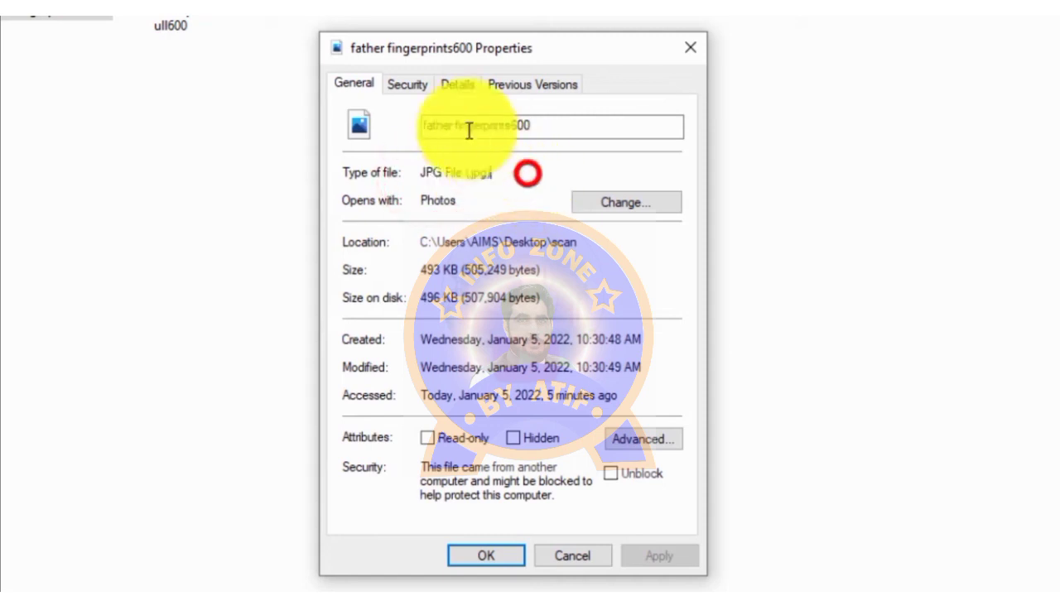
click(459, 86)
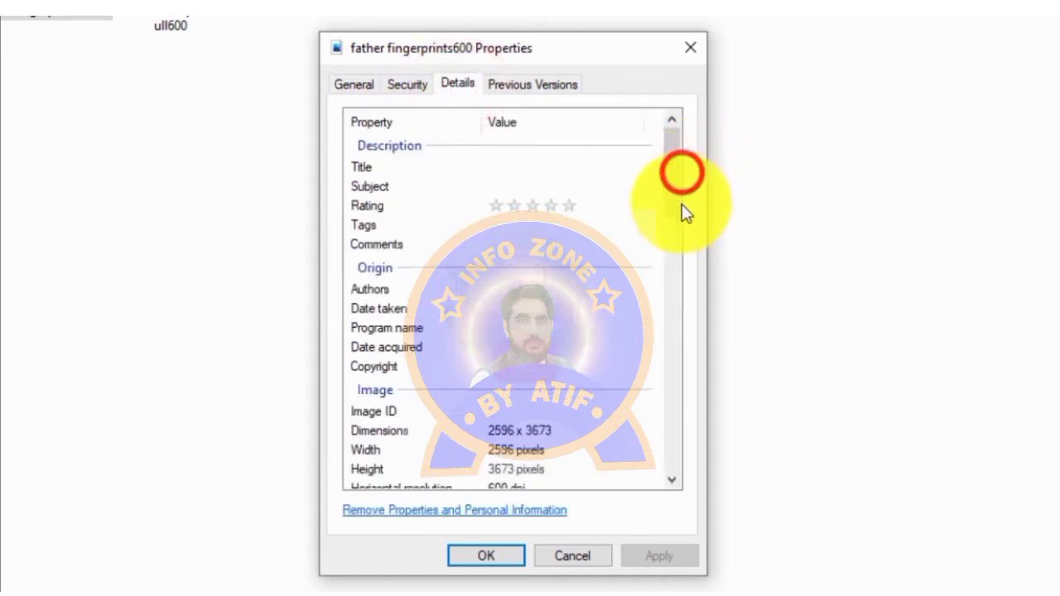
drag(679, 190, 670, 231)
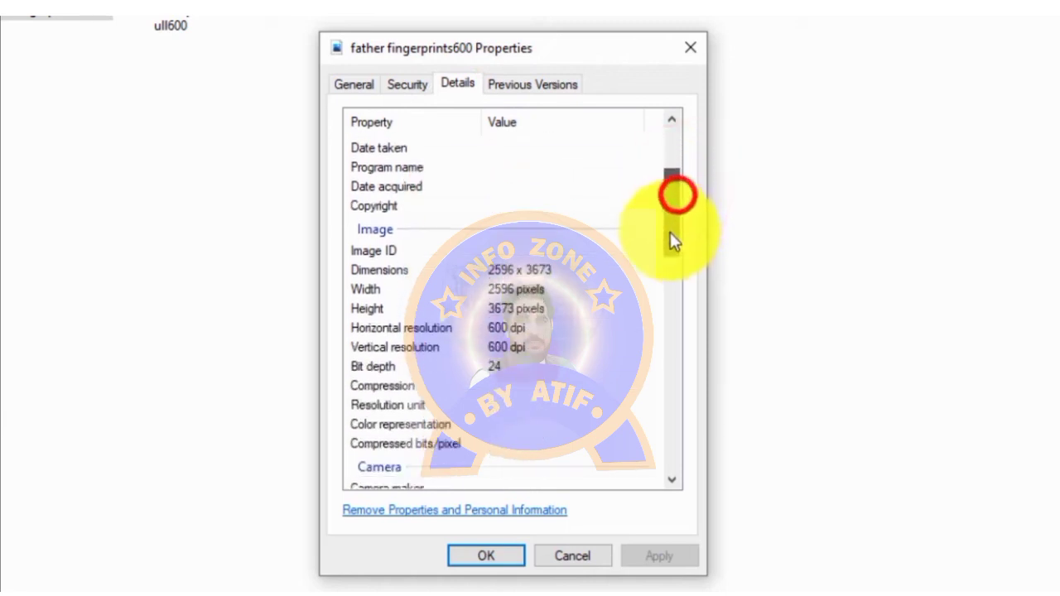
click(359, 327)
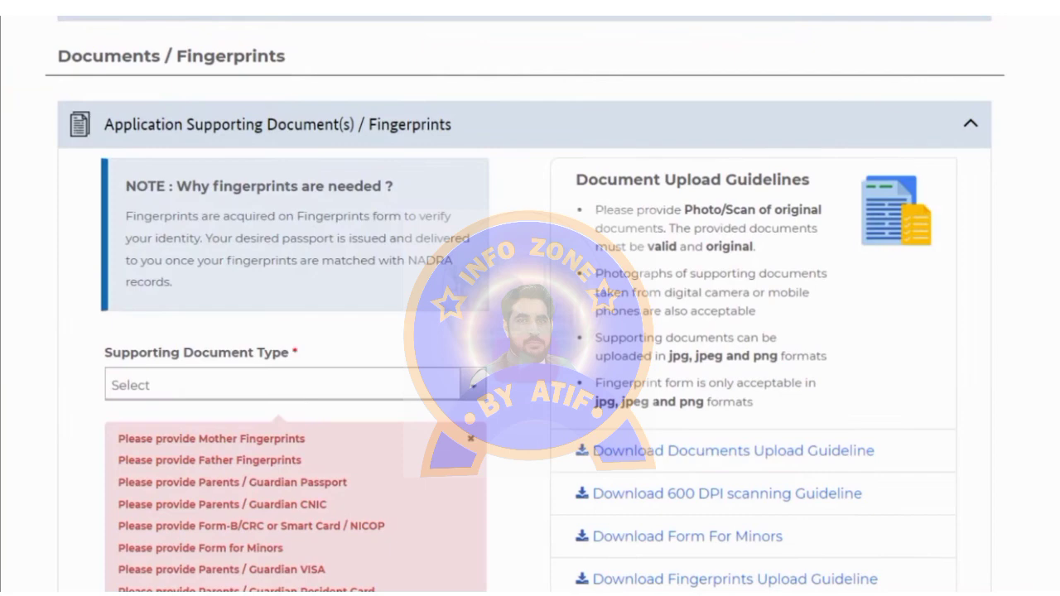
Step: Set the supporting document type to Fingerprints with Father as the relation
scroll(523, 304, down, 2)
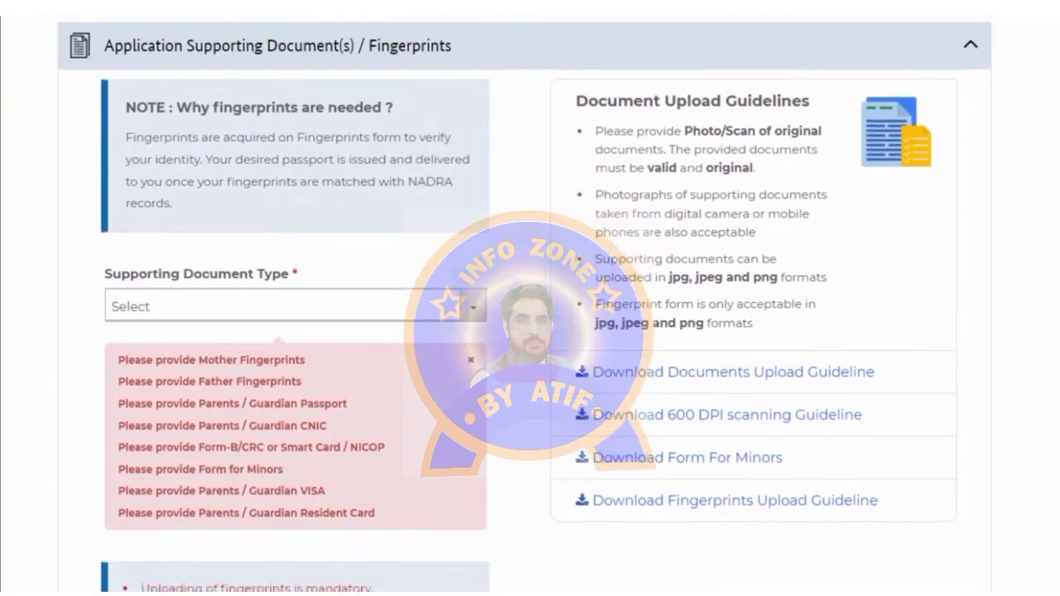
scroll(523, 304, down, 1)
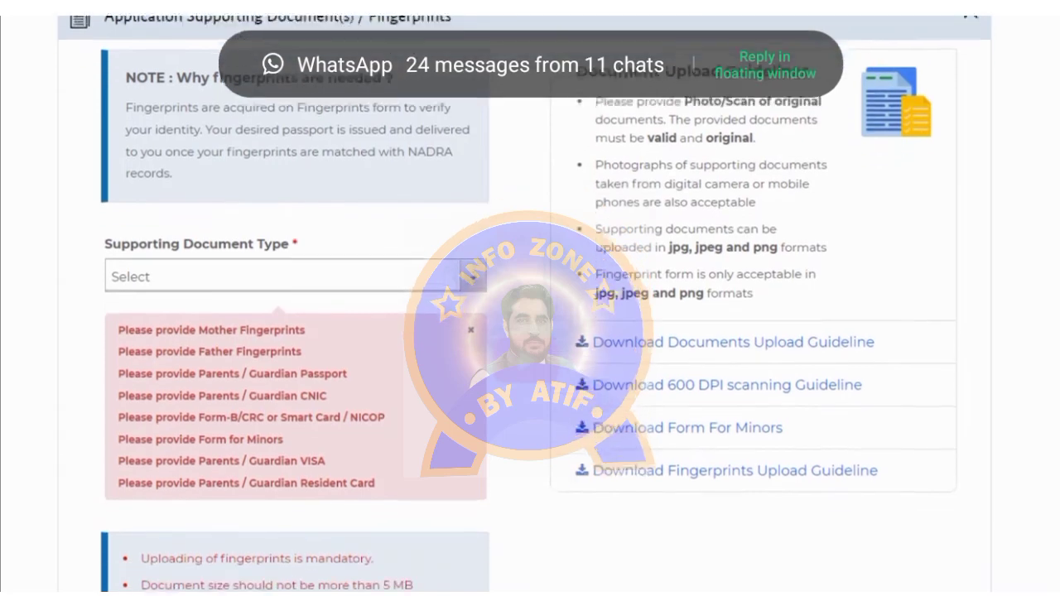
scroll(355, 367, up, 1)
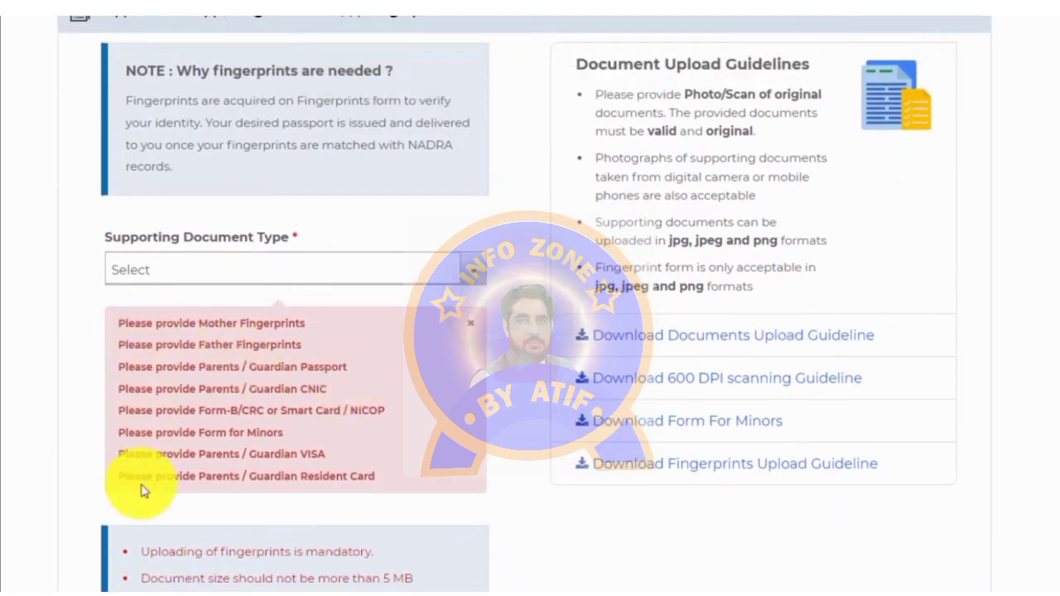
click(183, 276)
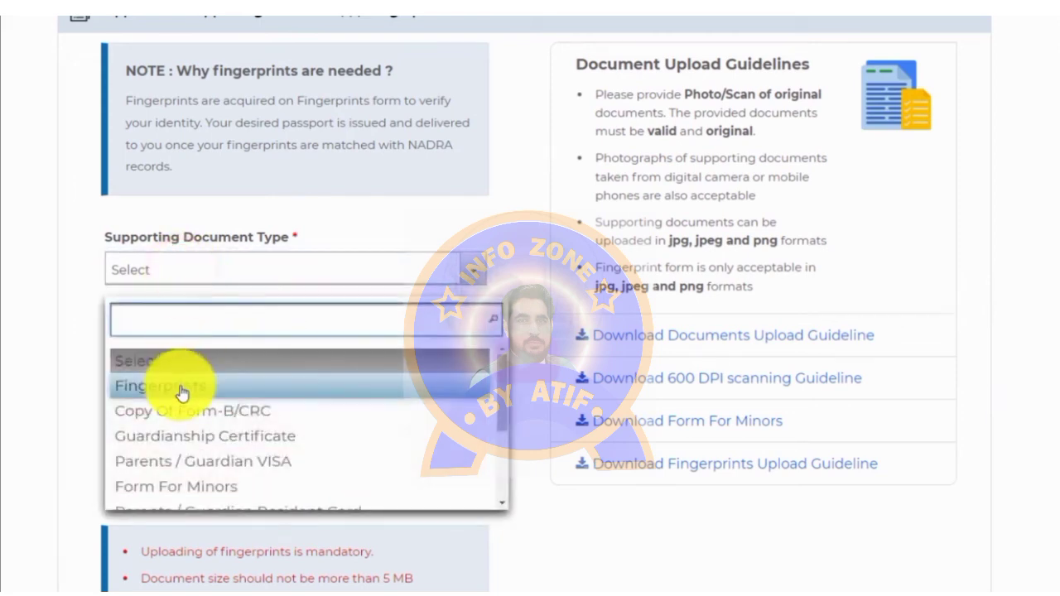
click(182, 387)
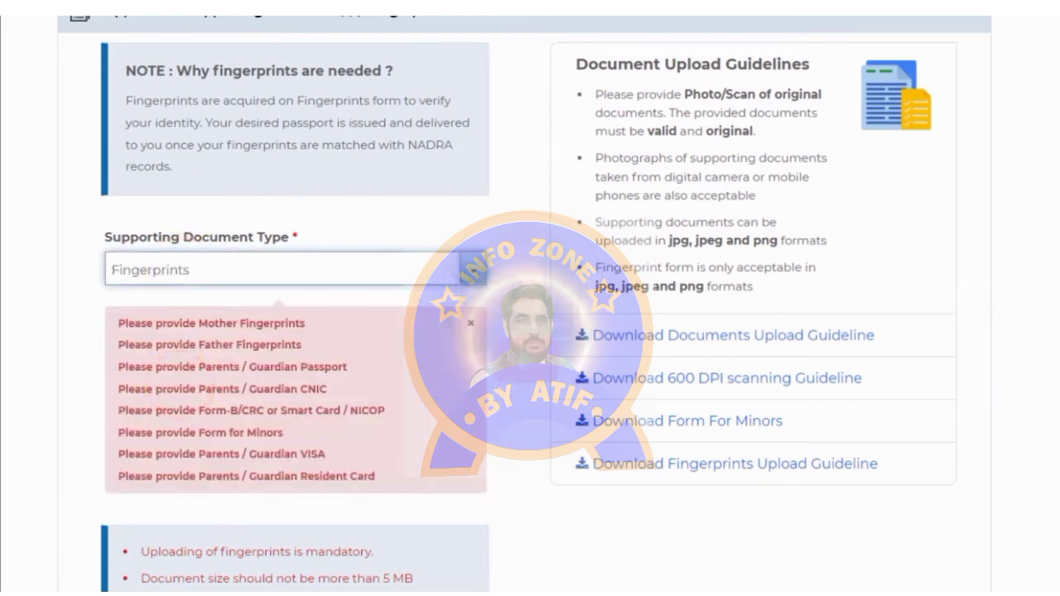
scroll(530, 332, down, 5)
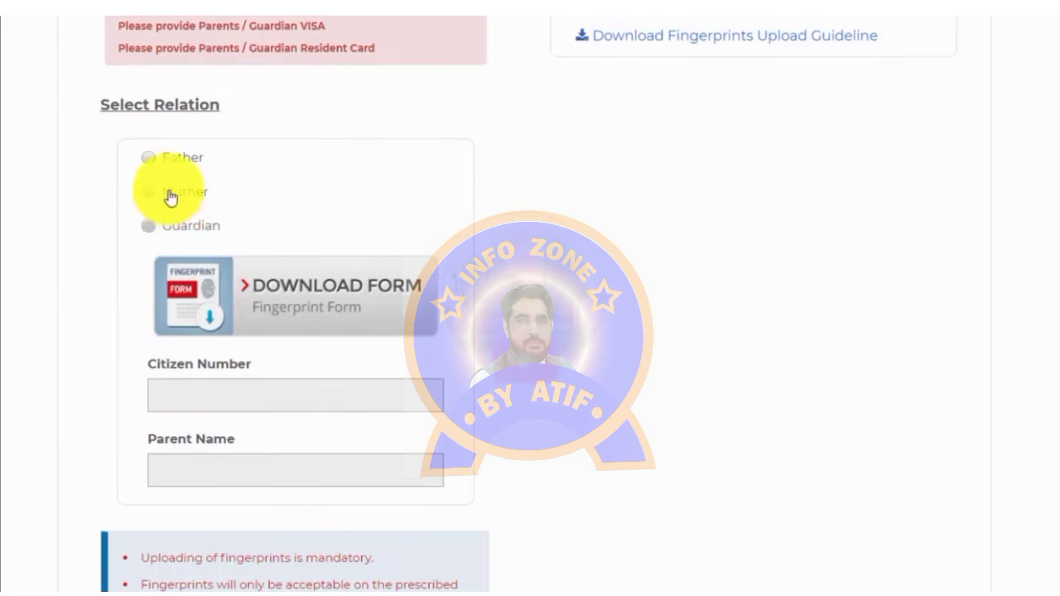
click(149, 159)
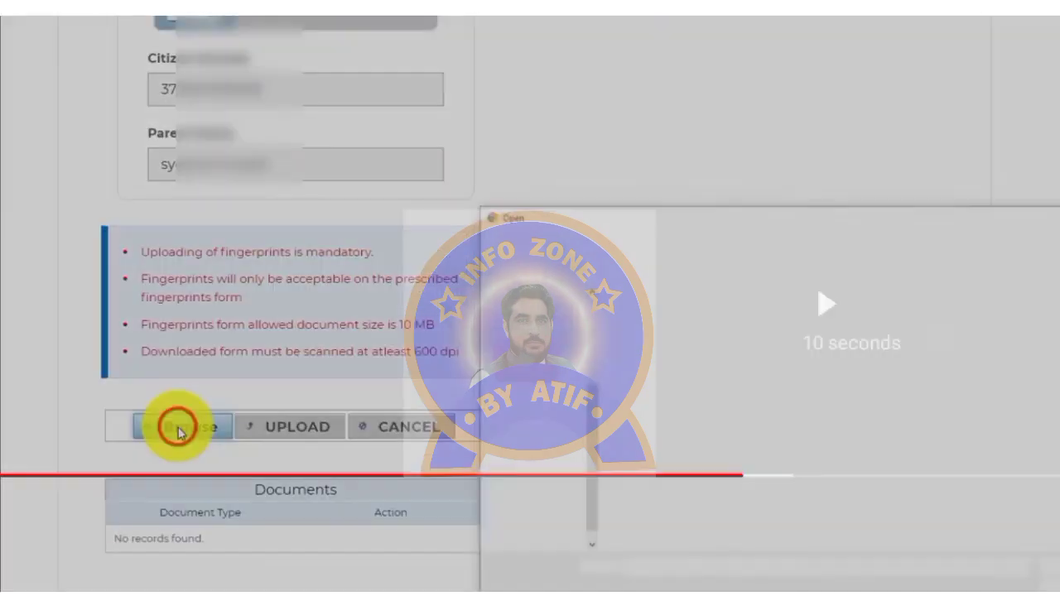
Step: Attach the fingerprint form from Desktop > passportt and upload it
click(174, 426)
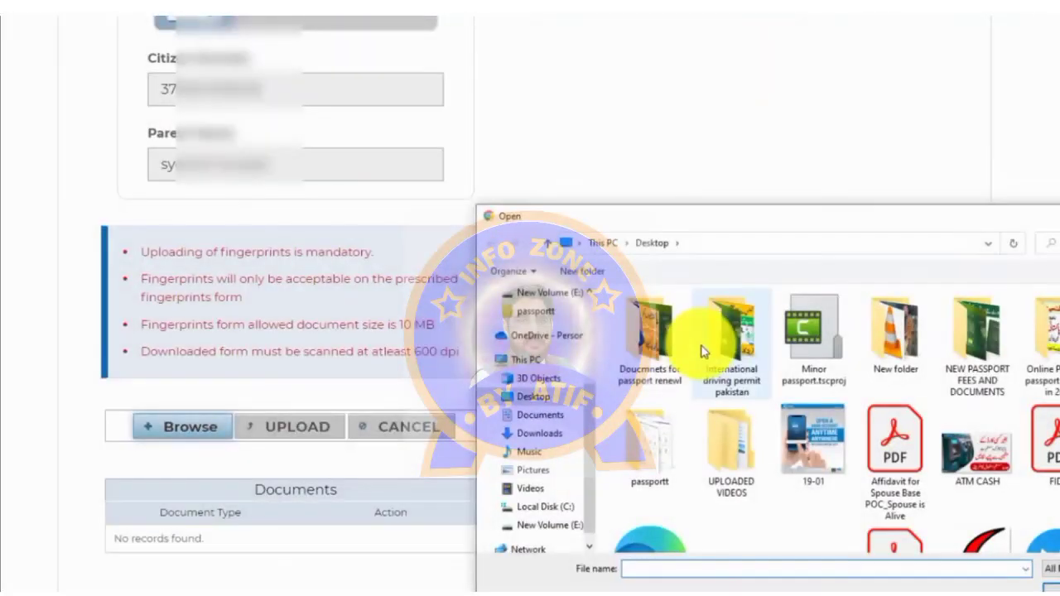
double_click(653, 443)
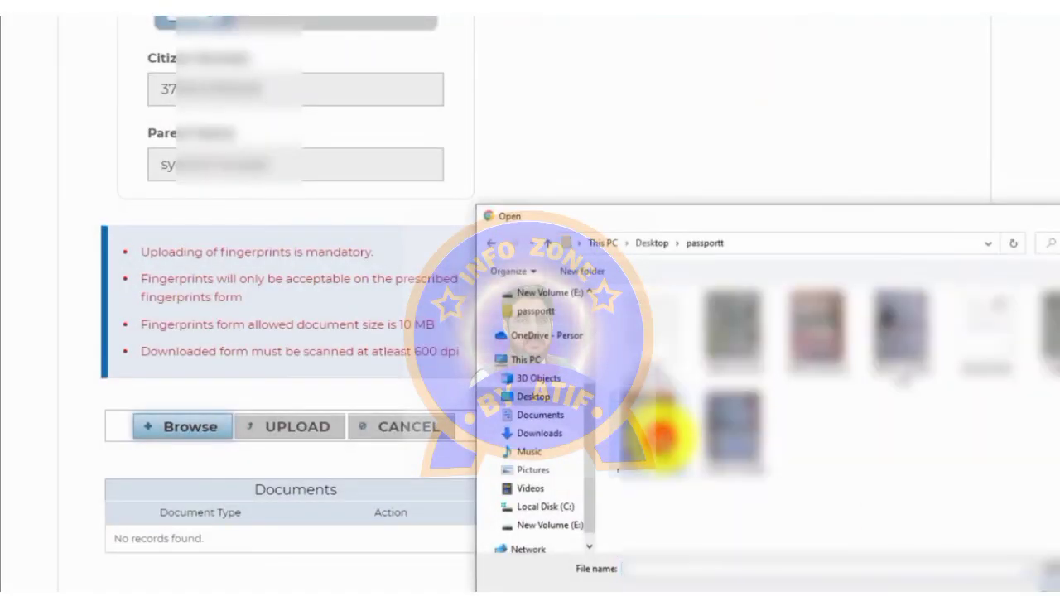
click(671, 328)
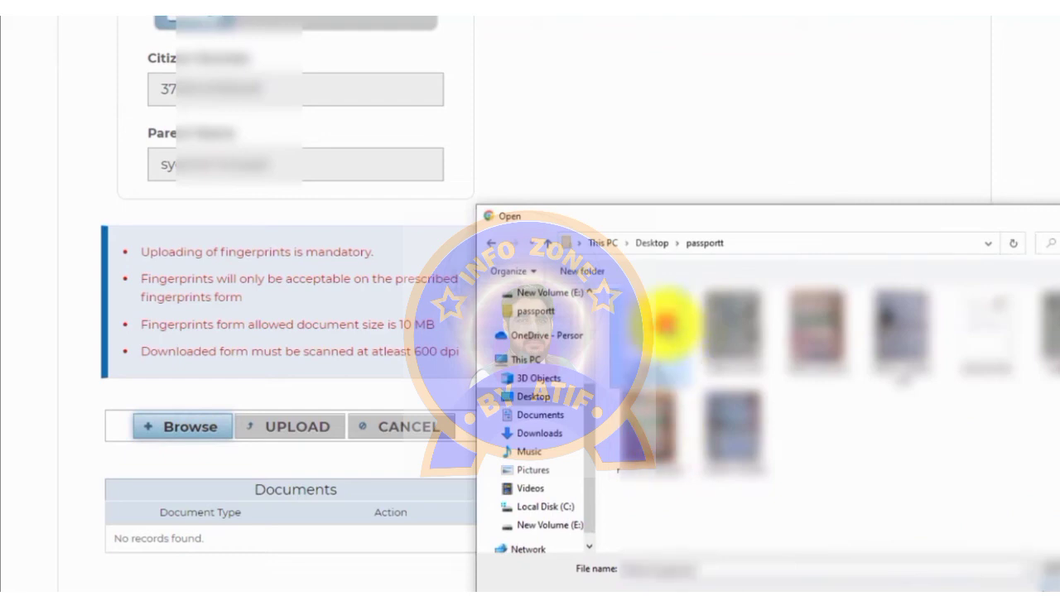
click(1050, 578)
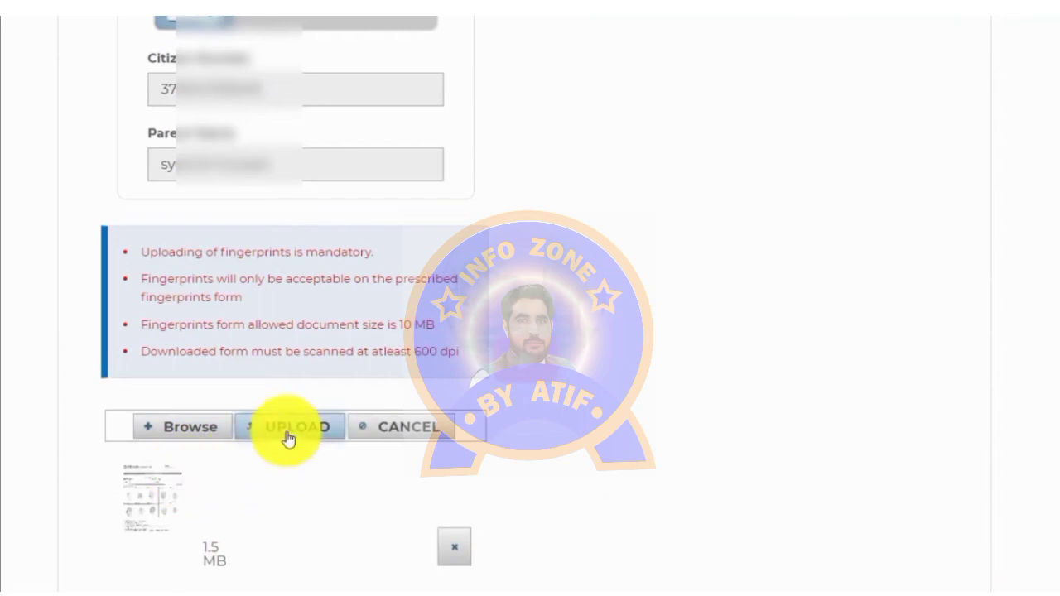
click(287, 437)
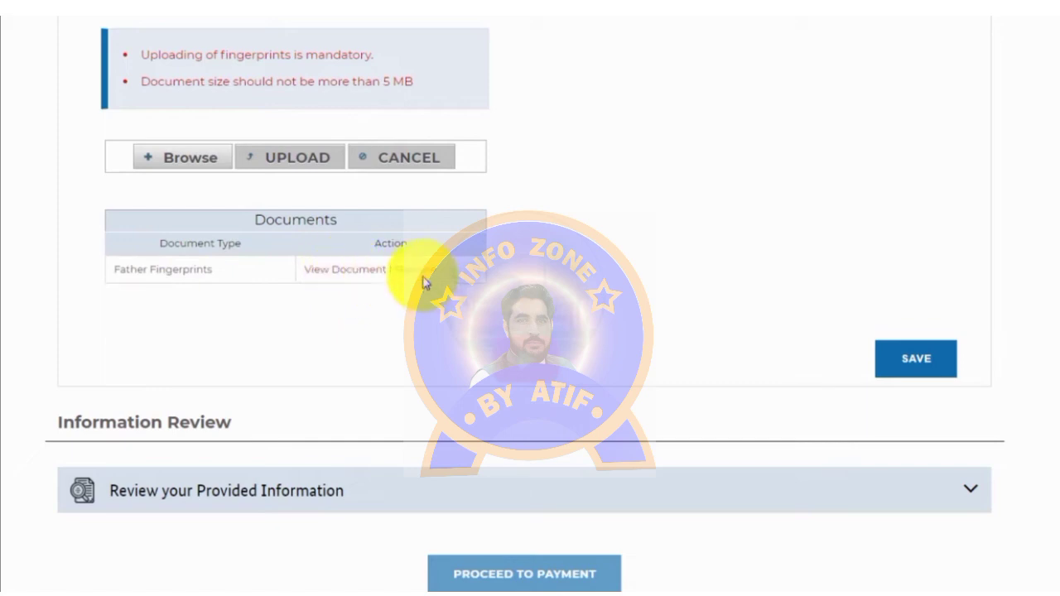
Step: Choose Fingerprints as the document type with Mother as the relation
scroll(430, 356, up, 3)
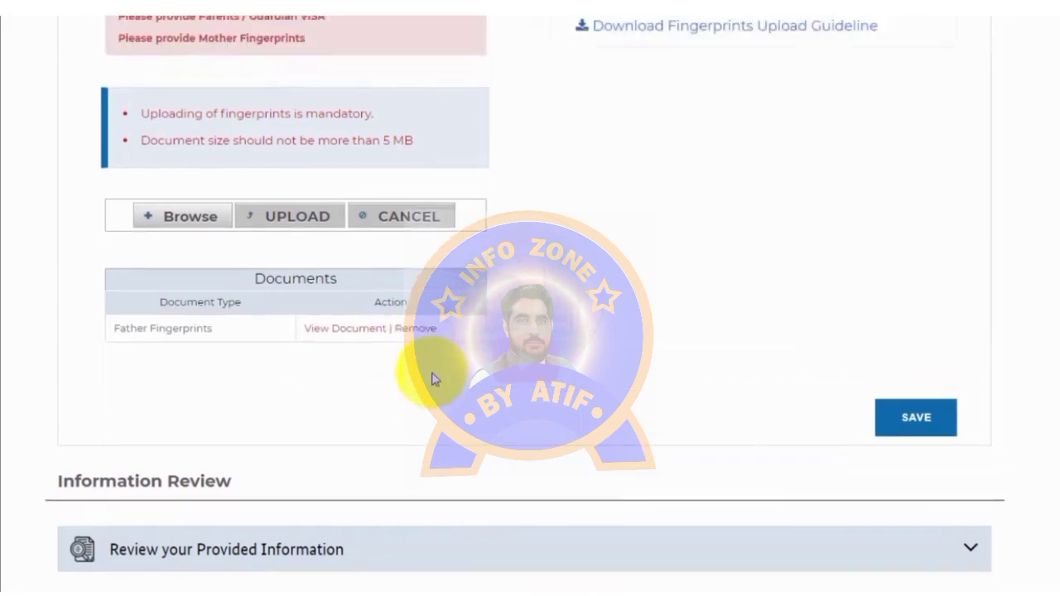
scroll(448, 458, up, 3)
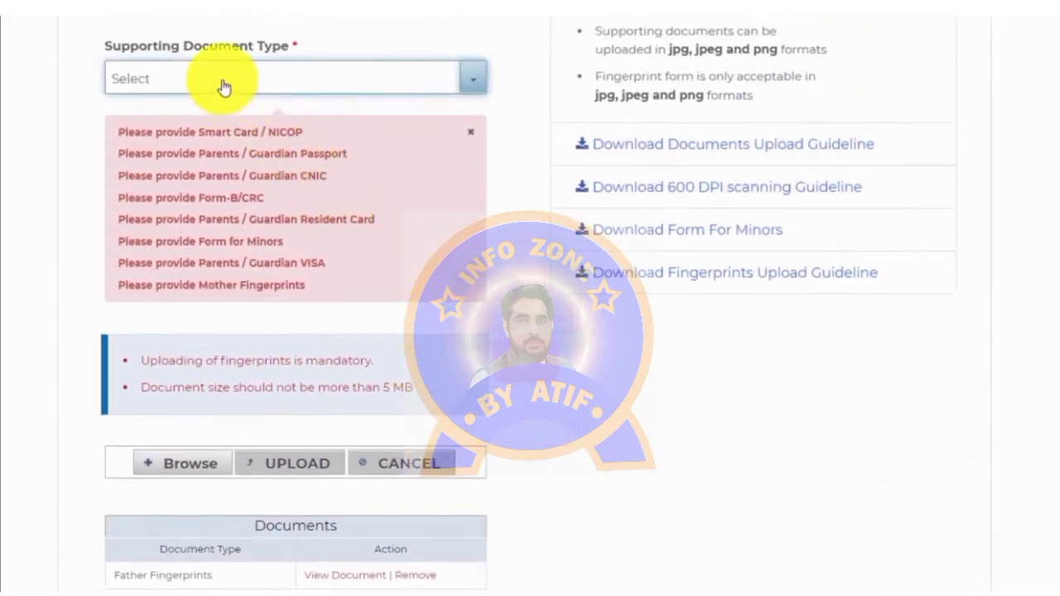
click(222, 80)
click(190, 194)
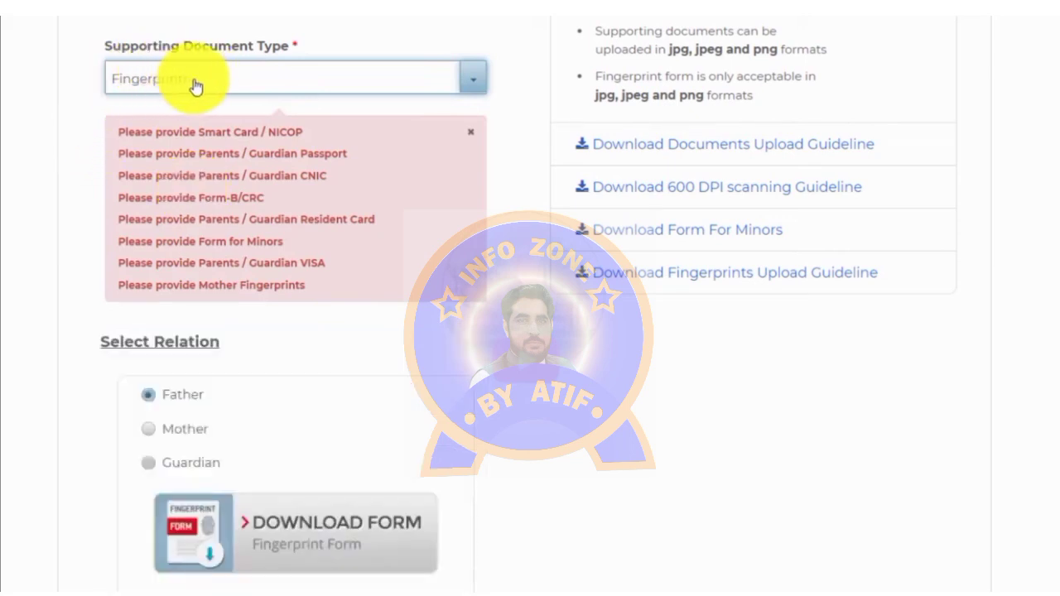
click(147, 429)
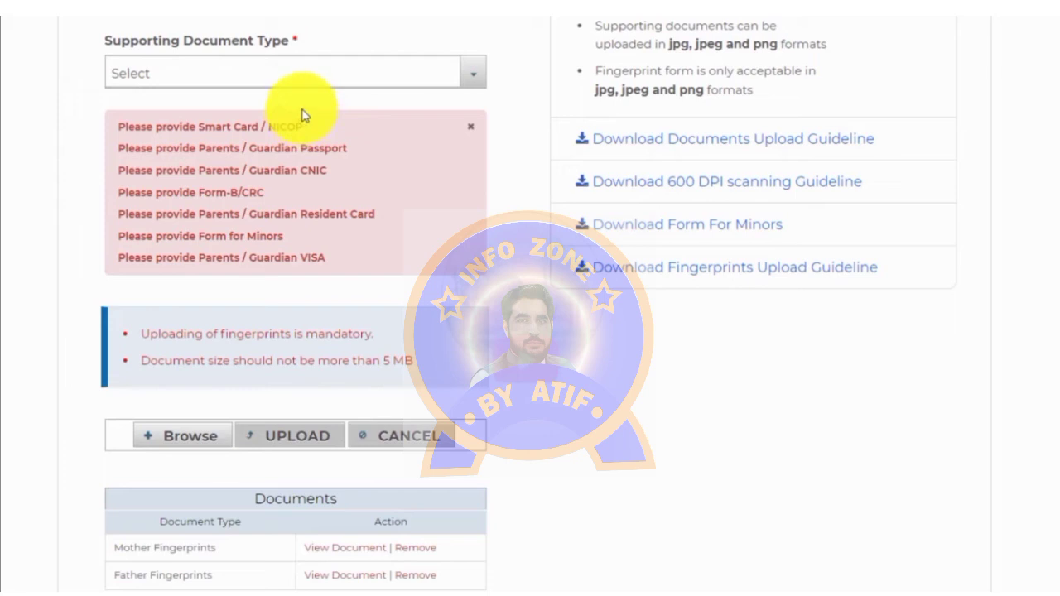
Step: Select Smart Card / NICOP as the document type, attach the ID card image and upload it
click(307, 82)
click(306, 81)
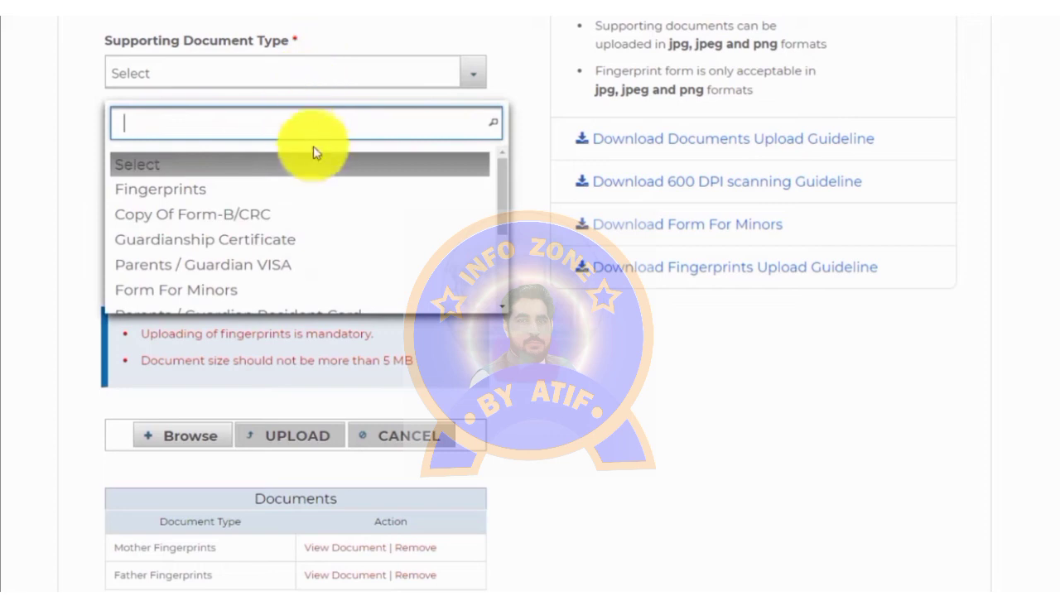
drag(495, 186, 501, 239)
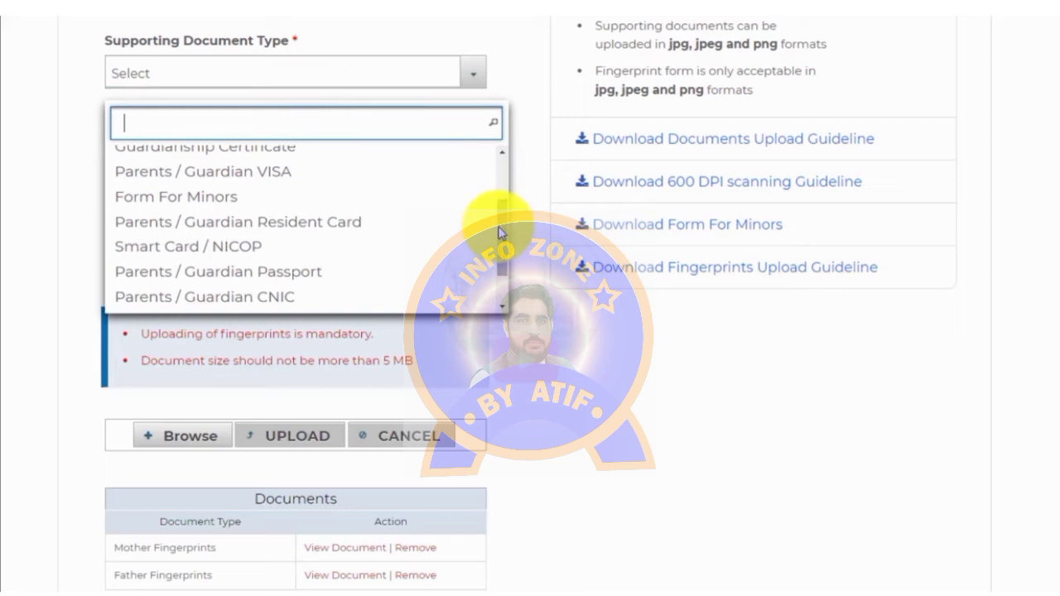
click(211, 253)
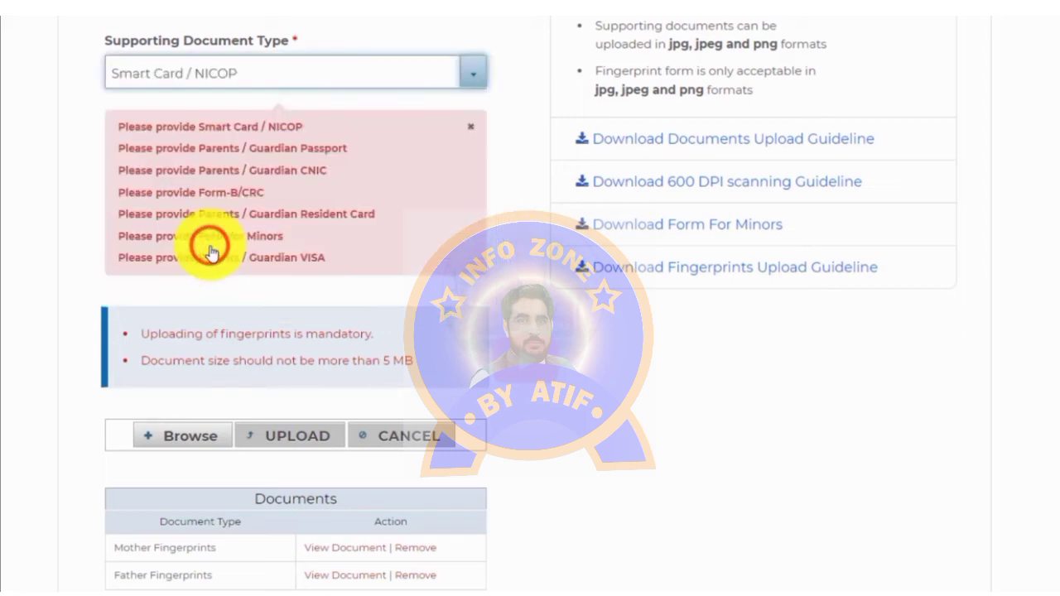
click(183, 443)
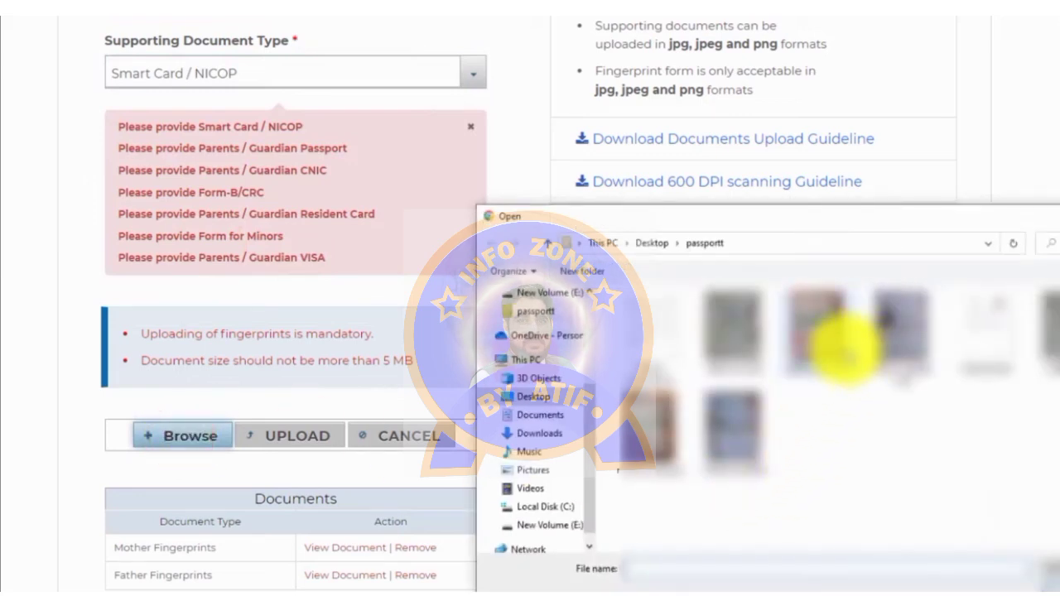
double_click(745, 325)
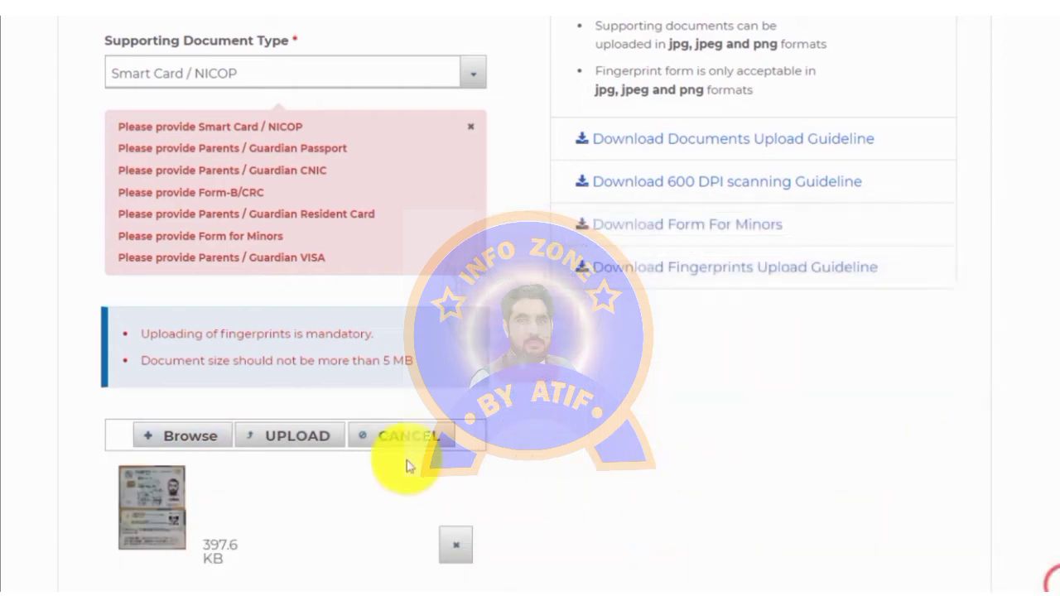
click(300, 440)
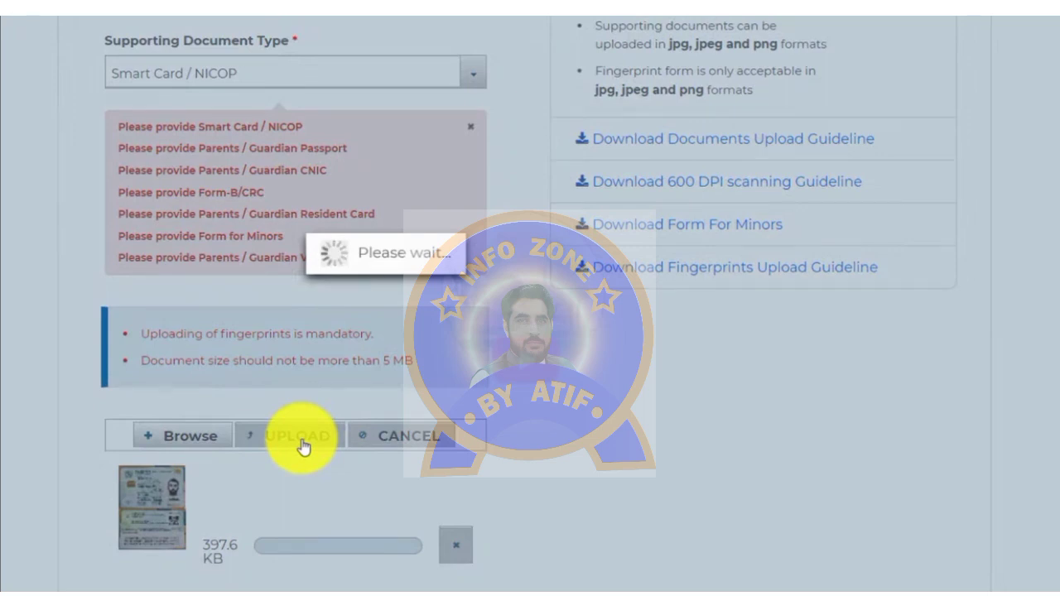
scroll(398, 385, down, 5)
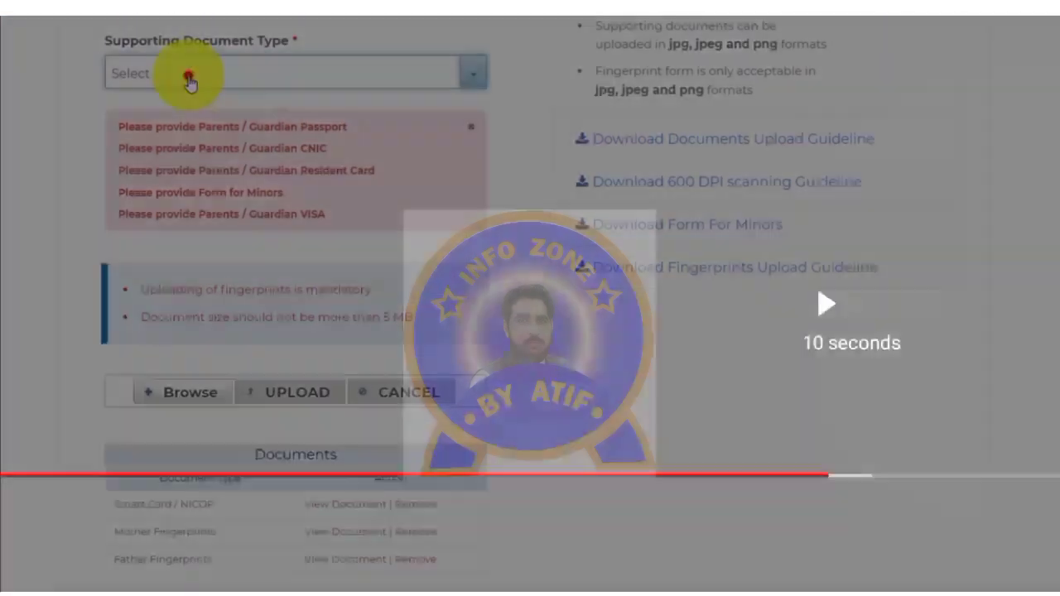
Step: Select Parents / Guardian Passport and attach the father's passport image
click(189, 74)
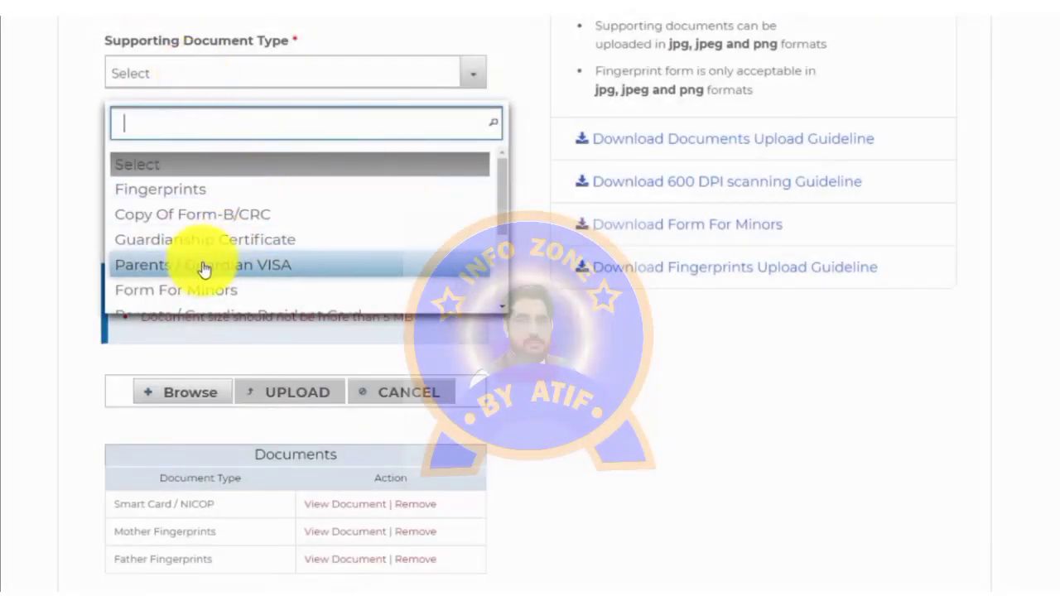
drag(505, 178, 505, 213)
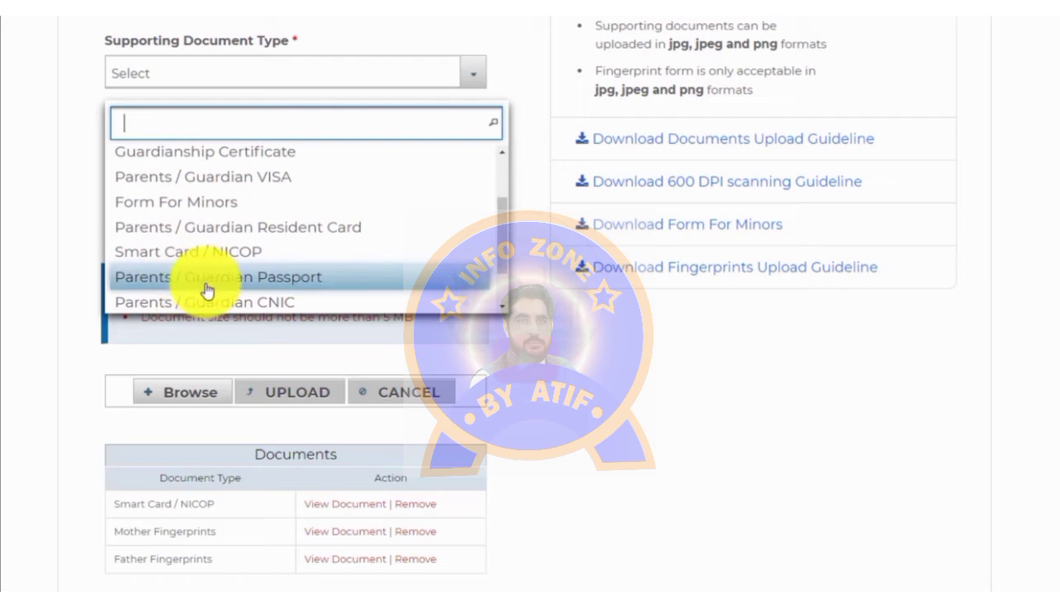
click(234, 284)
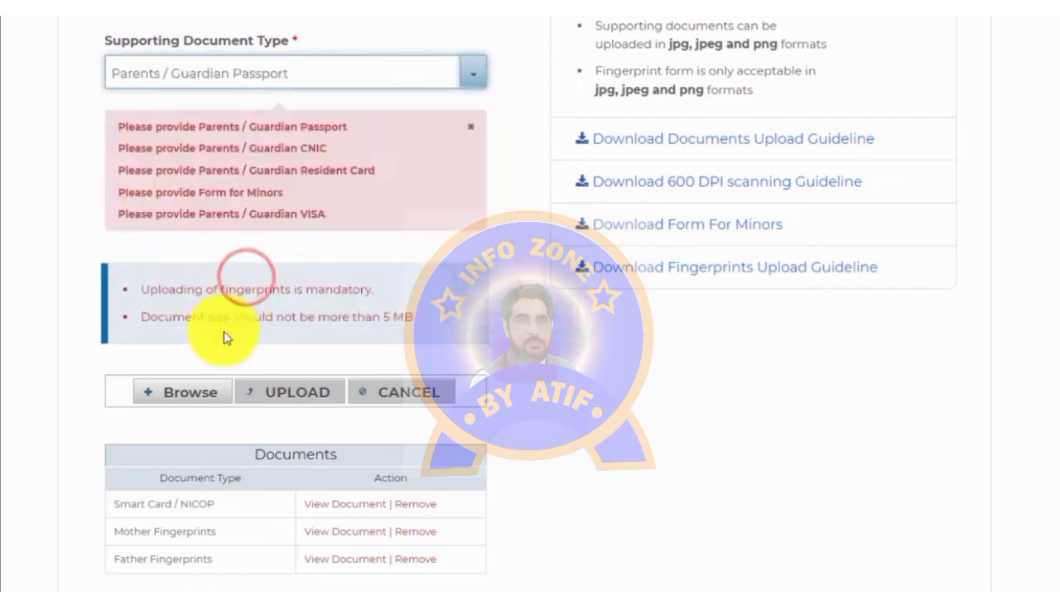
click(185, 395)
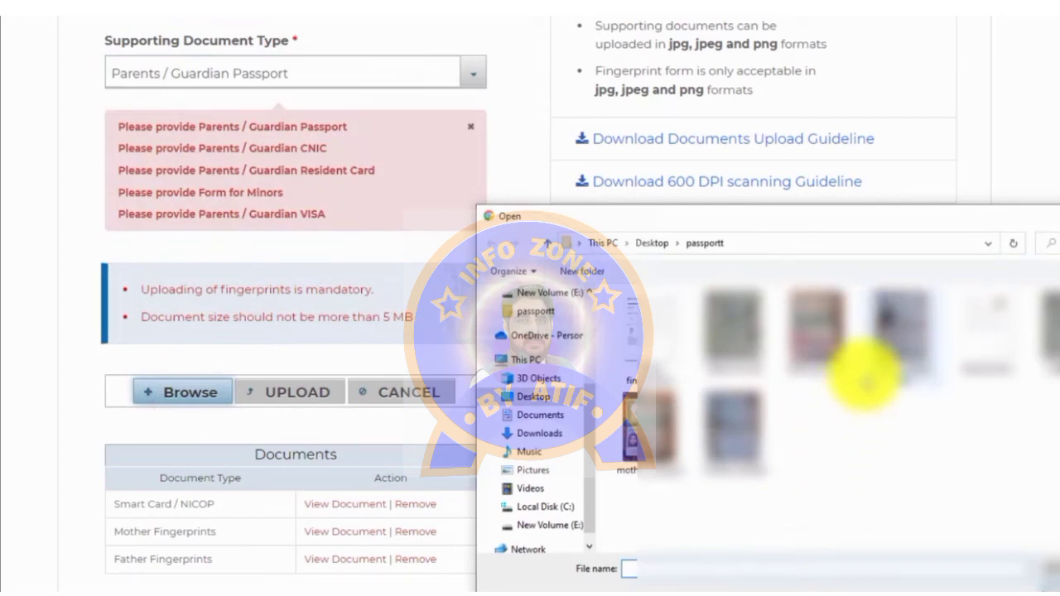
click(836, 336)
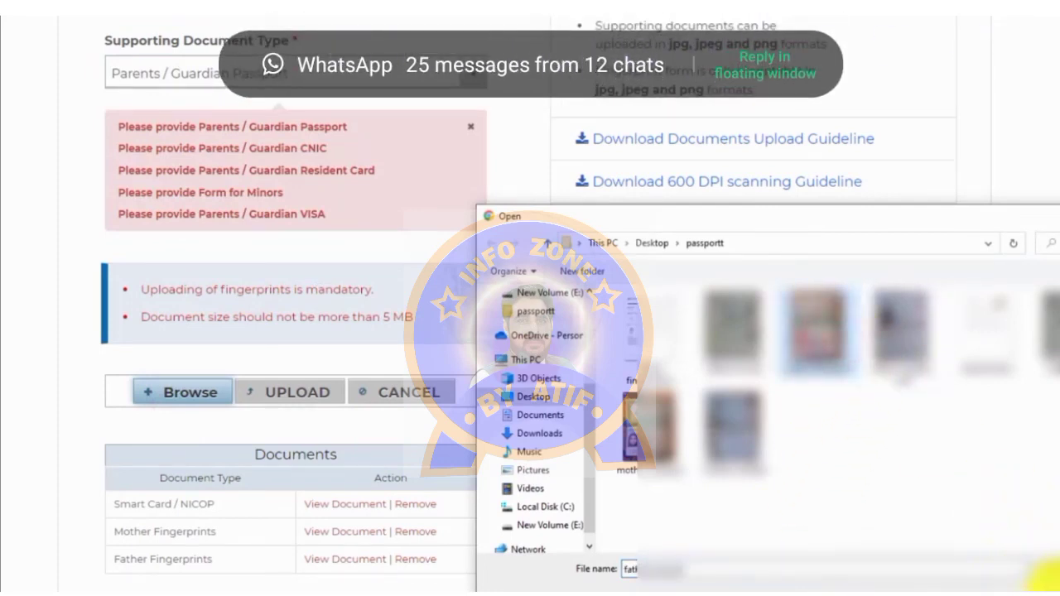
click(1048, 581)
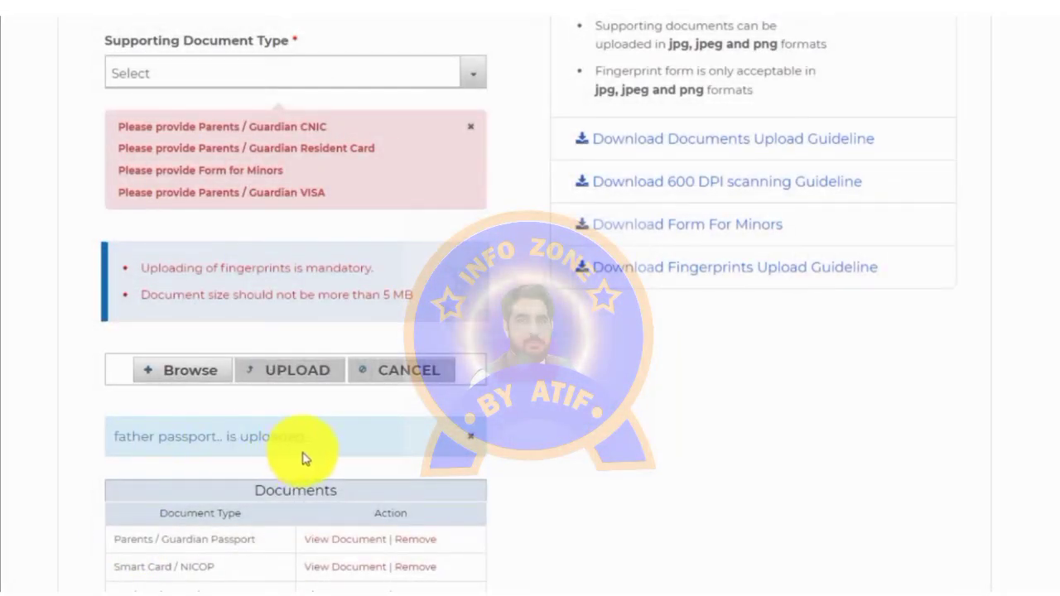
Step: Select Parents / Guardian Passport again and attach the mother's passport image
click(315, 73)
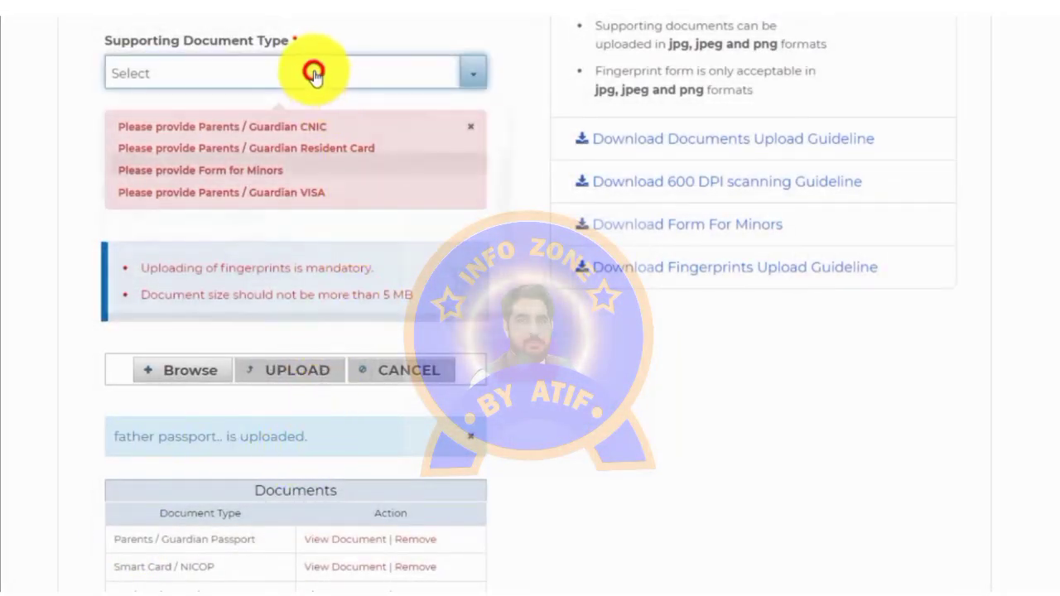
drag(500, 178, 497, 253)
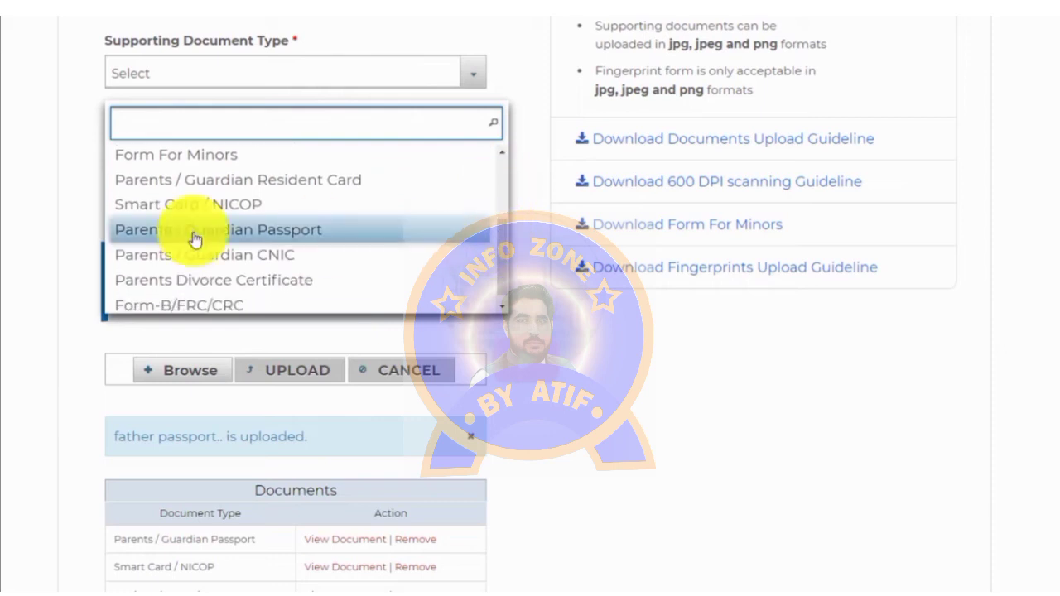
click(231, 230)
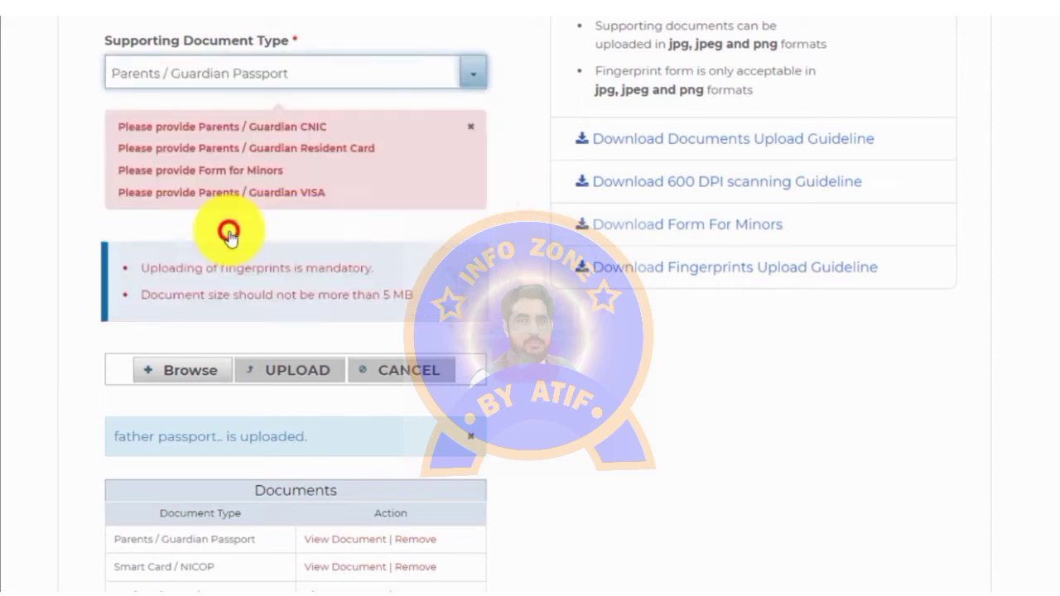
click(177, 369)
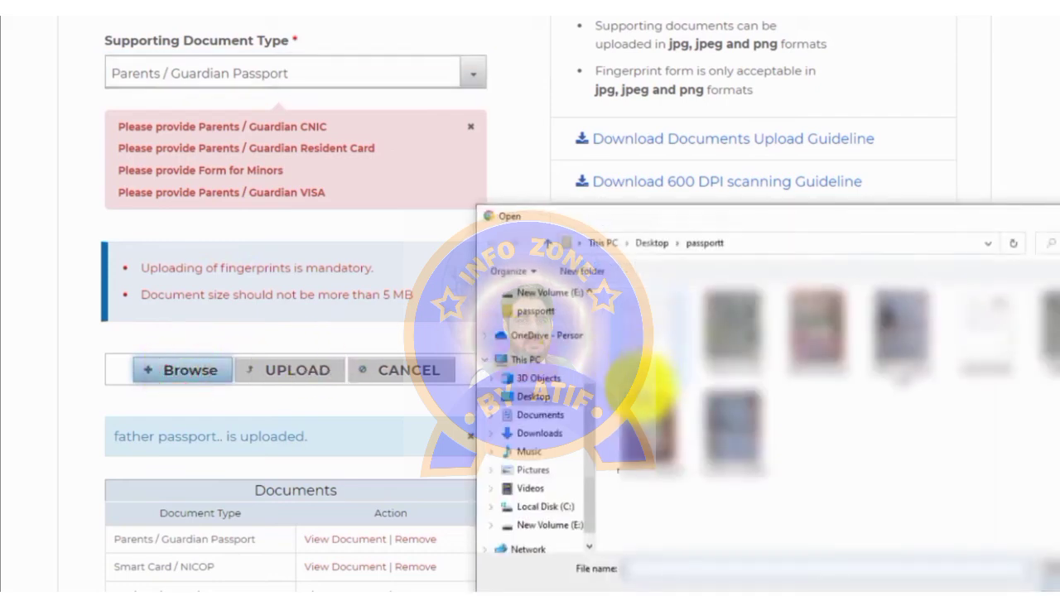
click(648, 429)
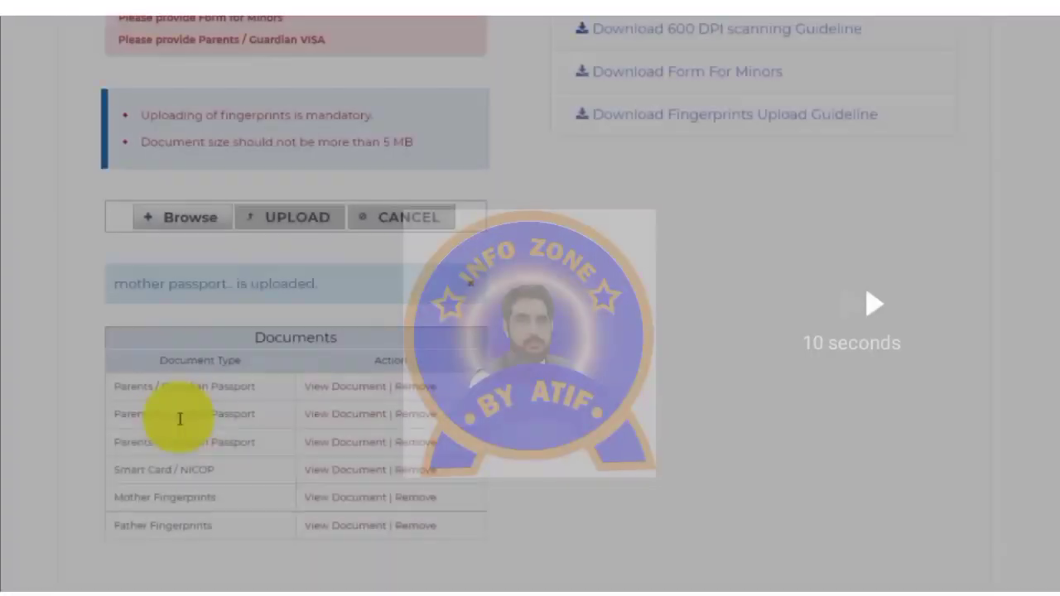
Step: Point out the still-missing Parents / Guardian CNIC requirement
scroll(237, 440, up, 3)
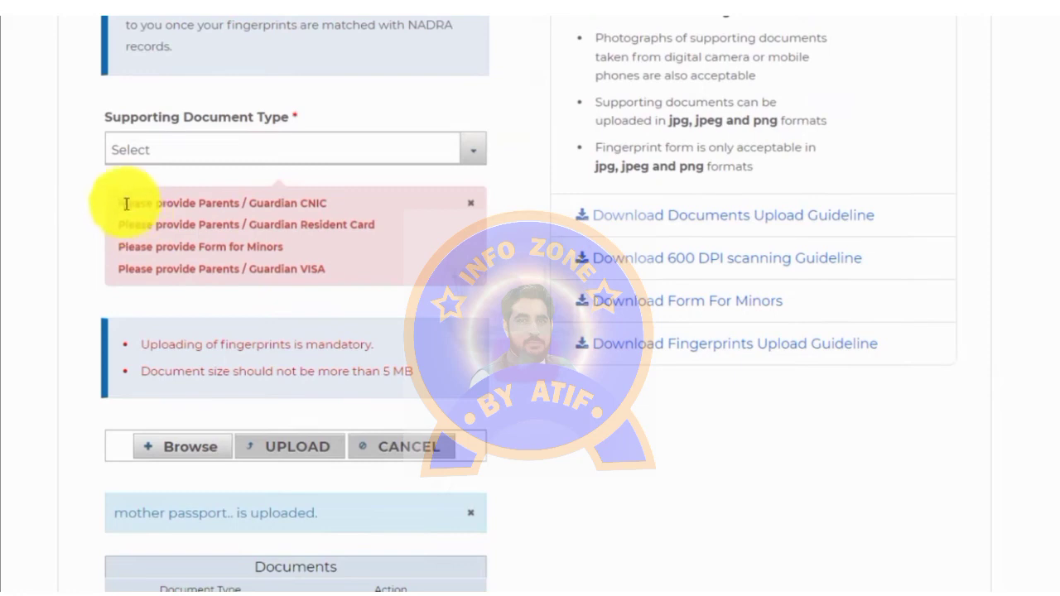
drag(118, 203, 327, 192)
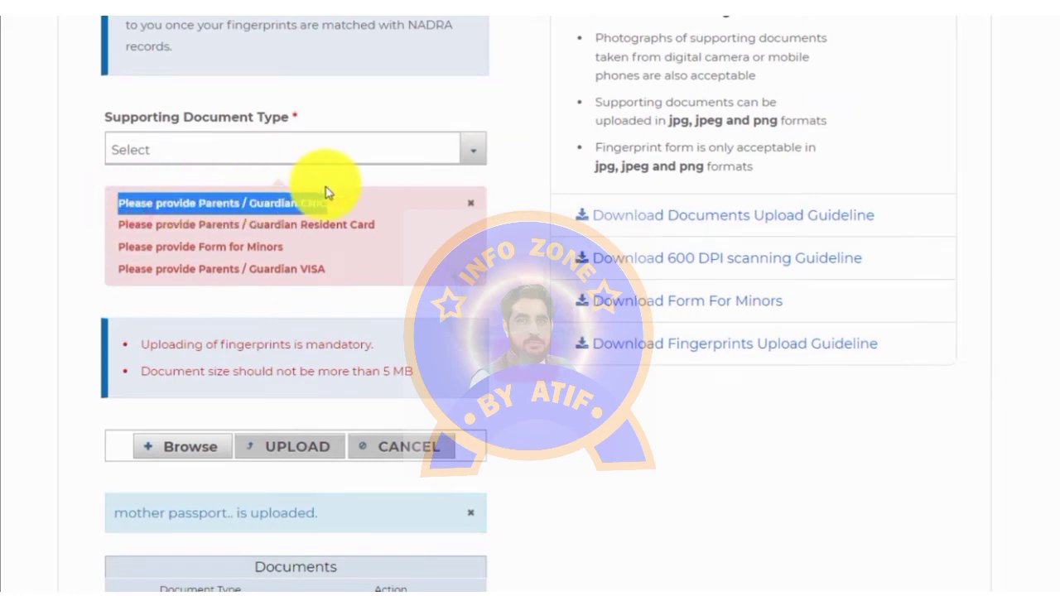
click(333, 197)
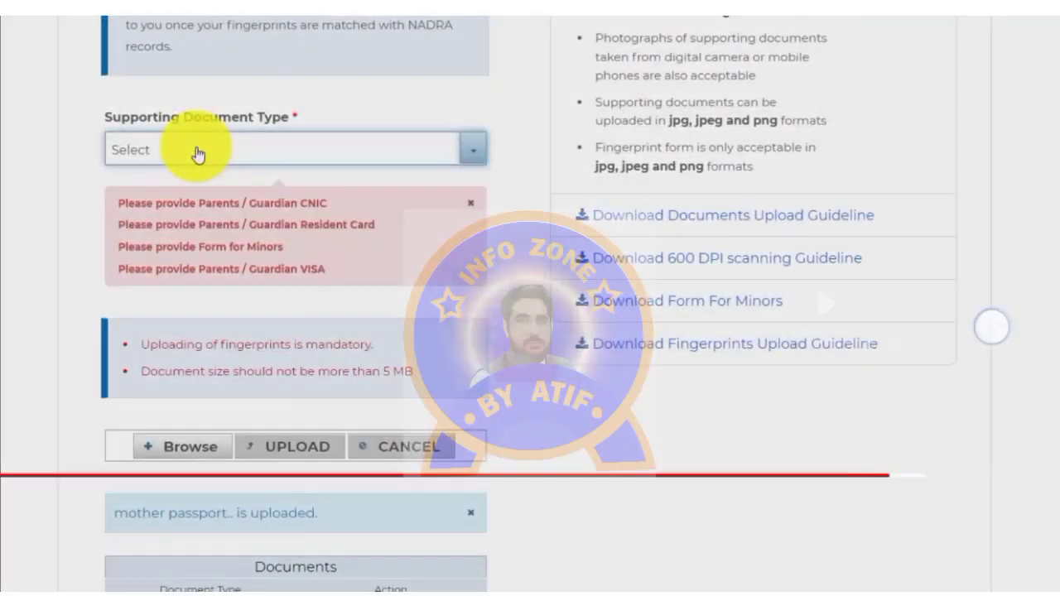
Step: Choose Parents / Guardian Resident Card, attach the resident card scan and upload it
click(197, 154)
drag(502, 265, 501, 338)
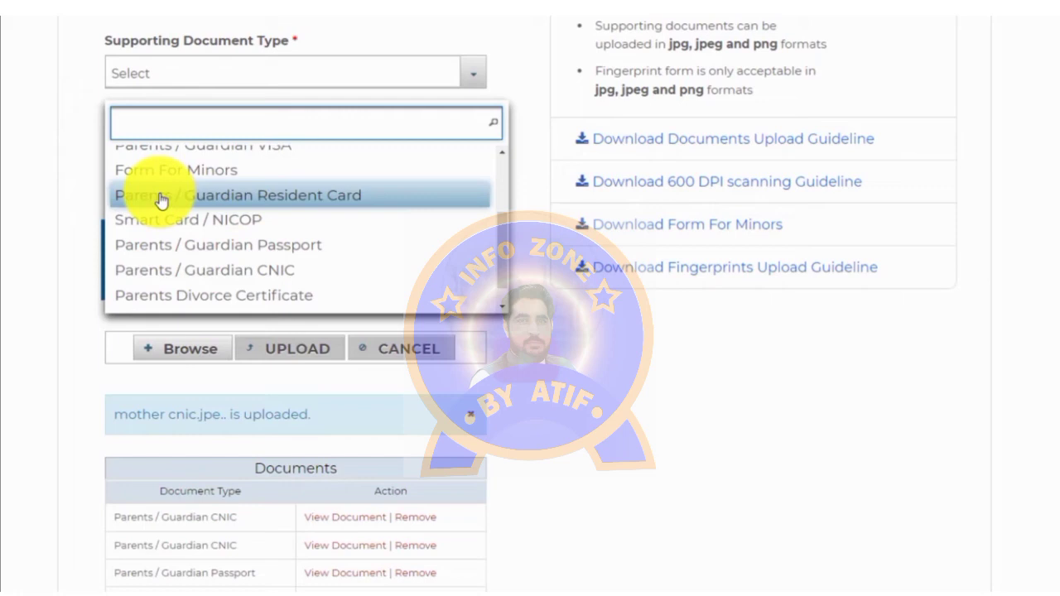
click(161, 199)
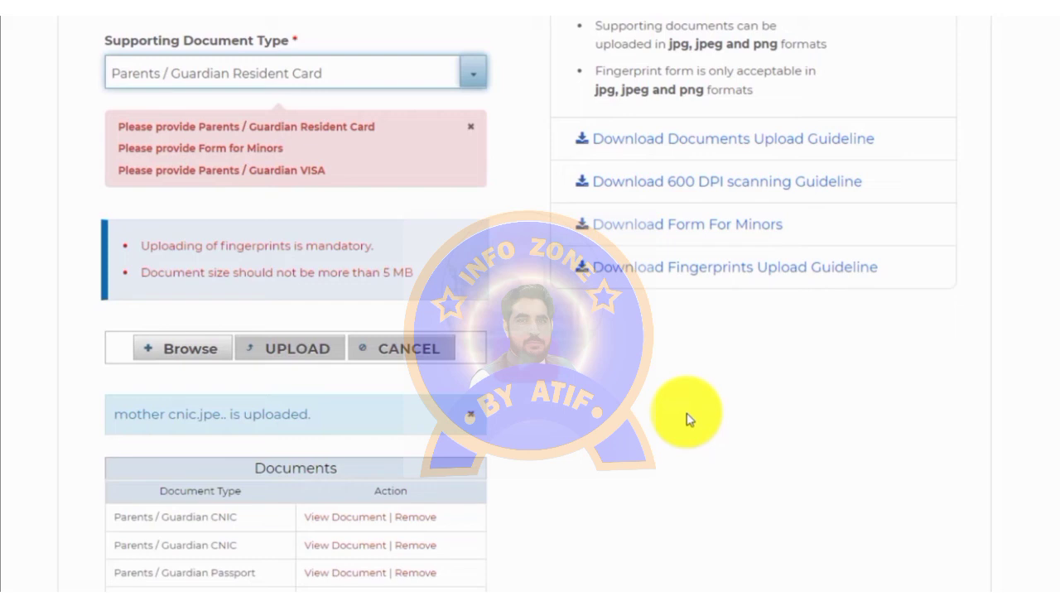
click(199, 349)
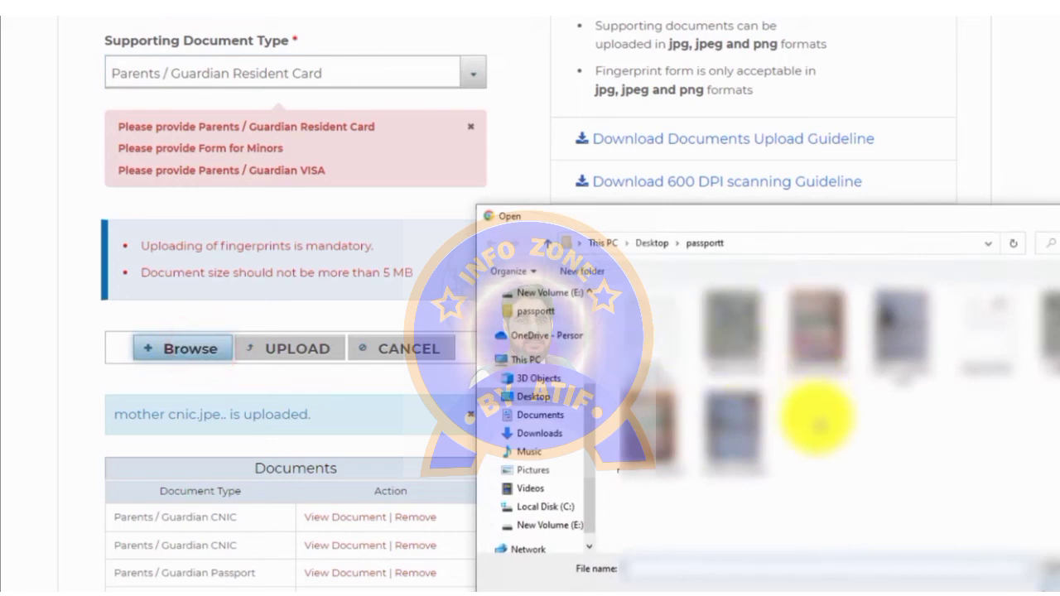
click(899, 356)
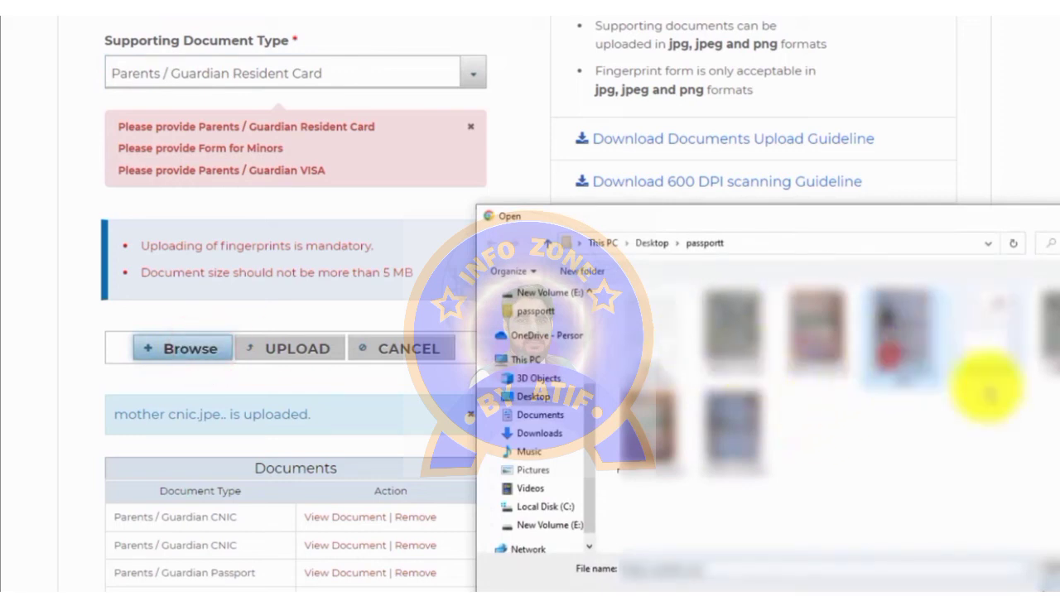
click(1048, 576)
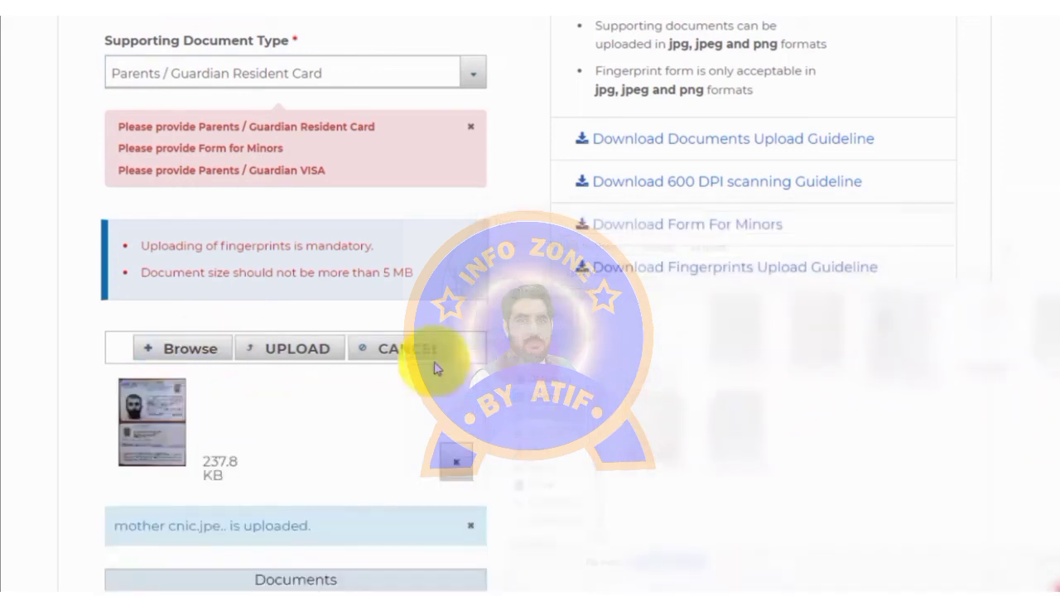
click(307, 350)
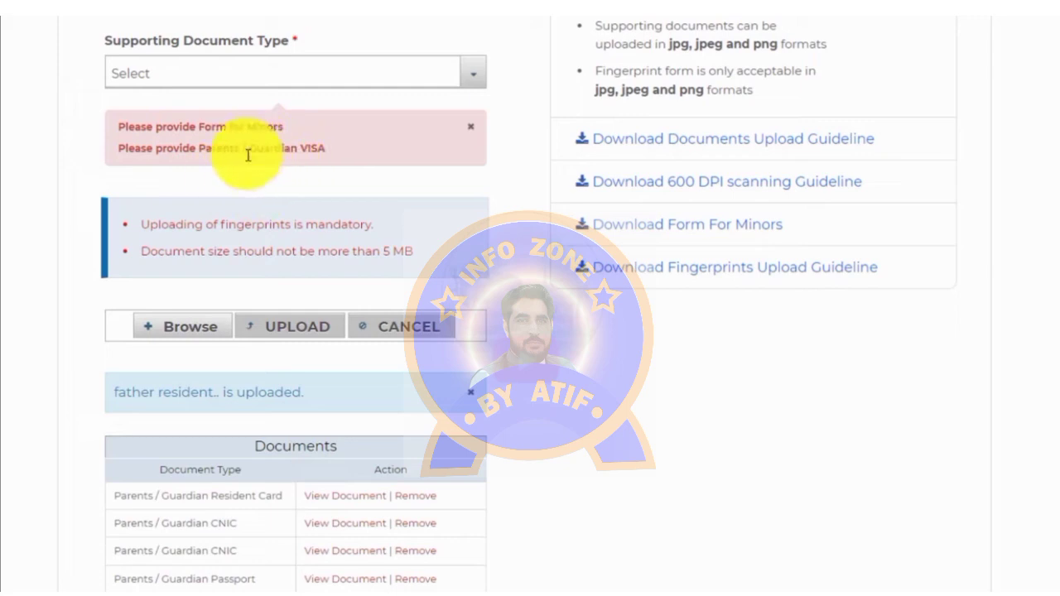
Step: Choose Parents / Guardian VISA, attach the visa scan and upload it
click(237, 71)
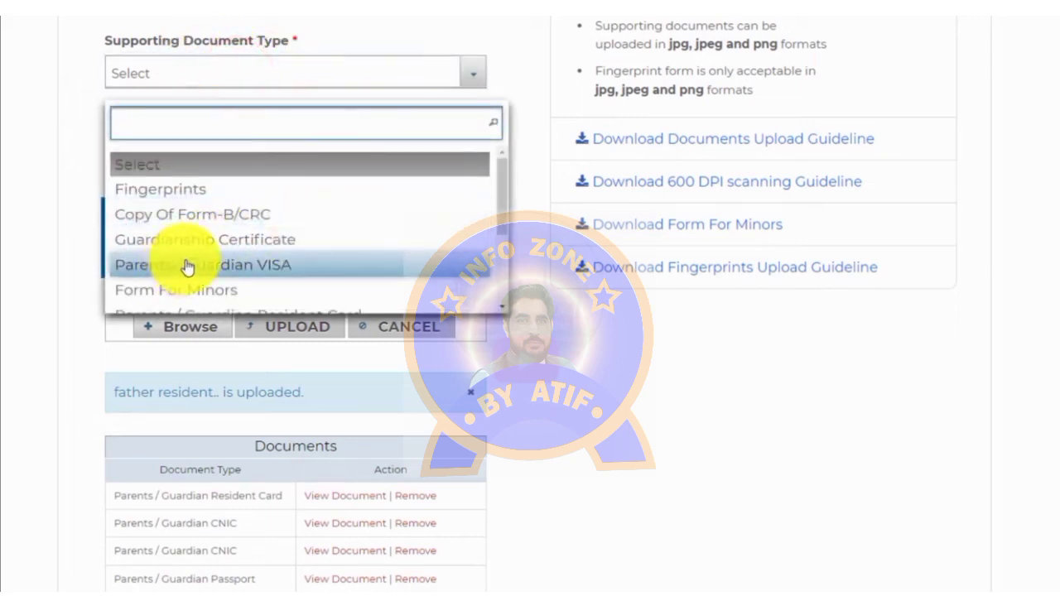
click(252, 267)
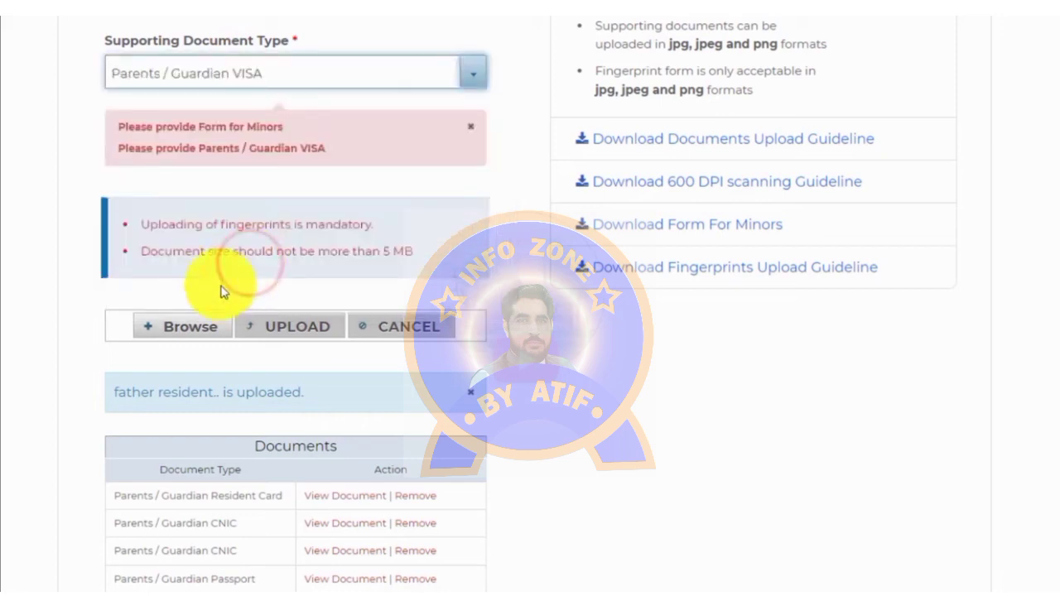
click(156, 331)
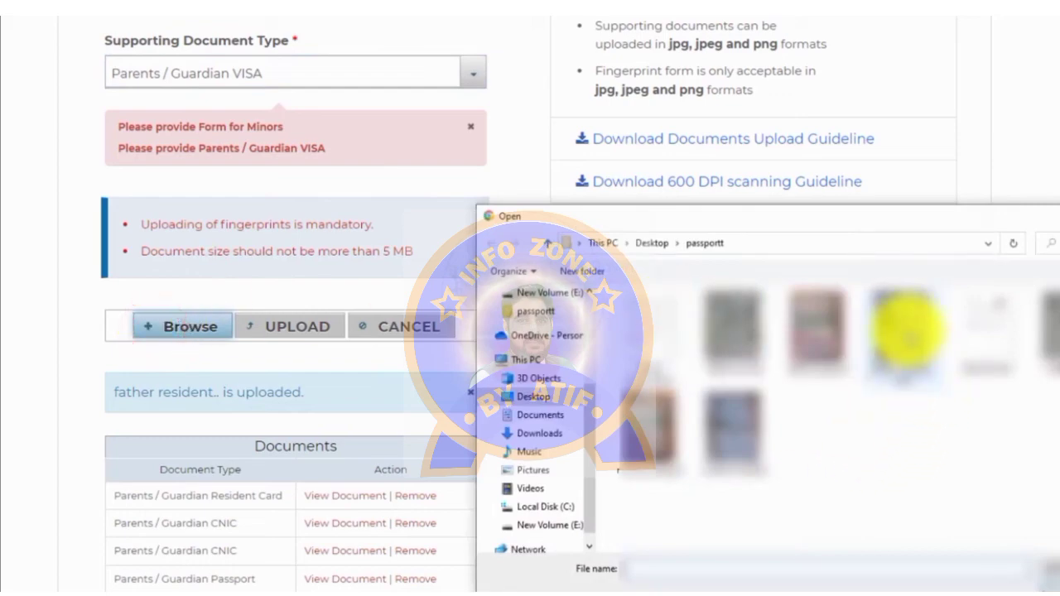
click(902, 319)
click(1031, 571)
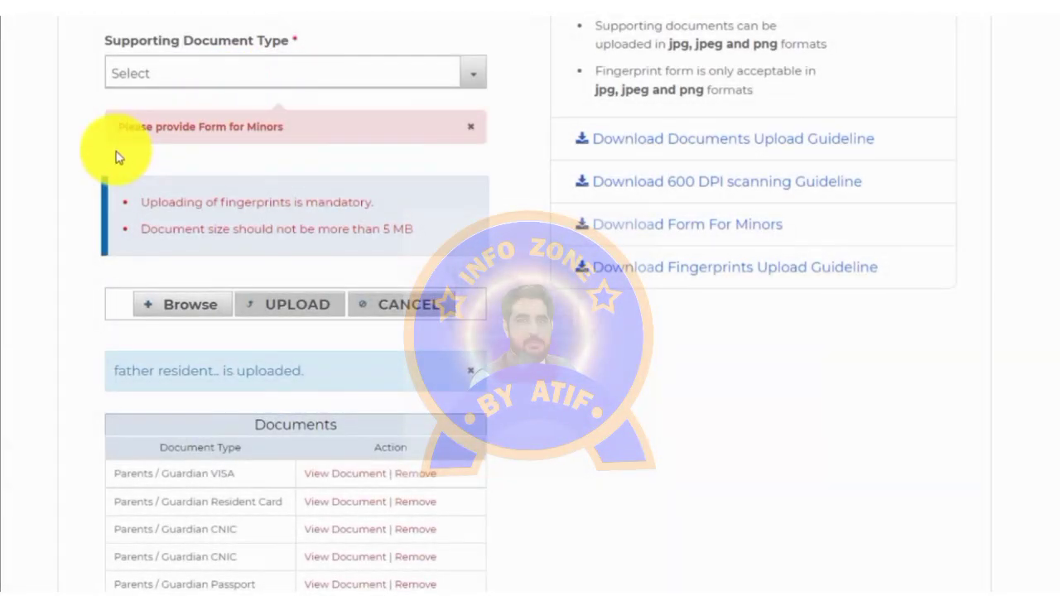
Step: Choose Form for Minors as the document type and attach the Form for Minors scan
click(189, 73)
scroll(501, 207, down, 1)
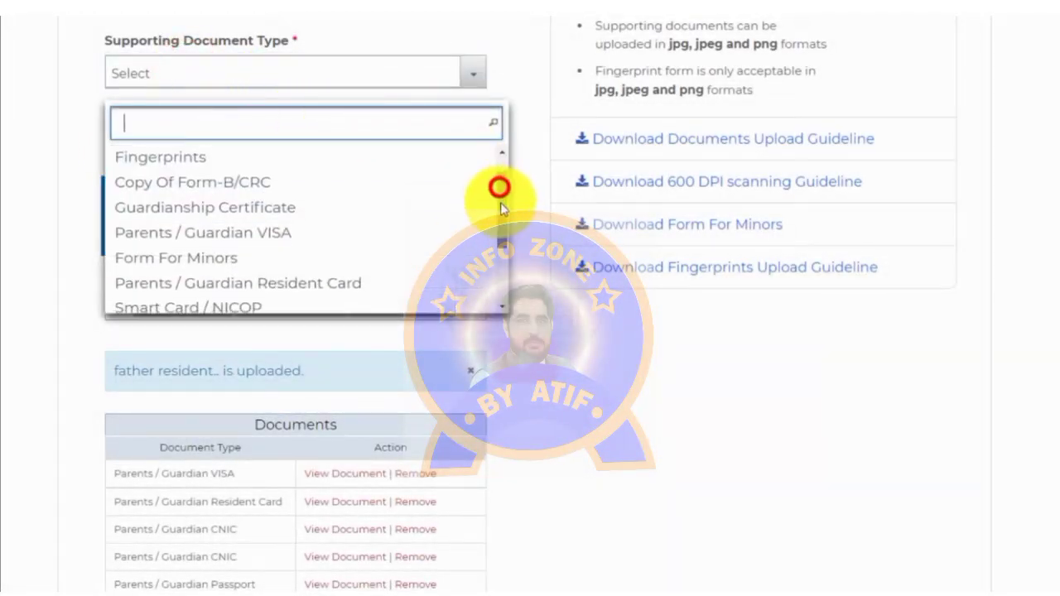
scroll(501, 207, down, 1)
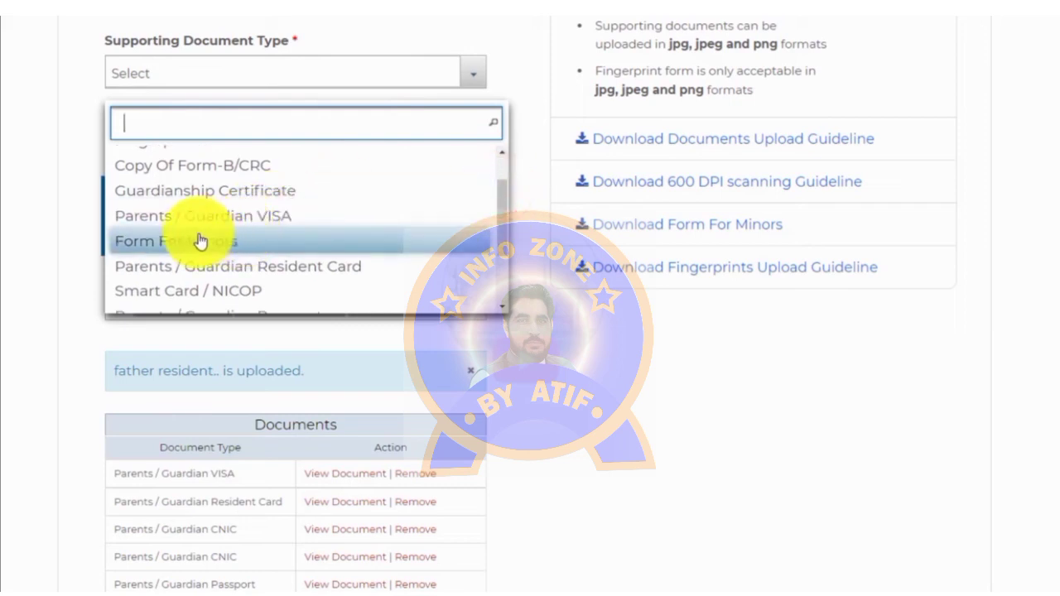
click(229, 251)
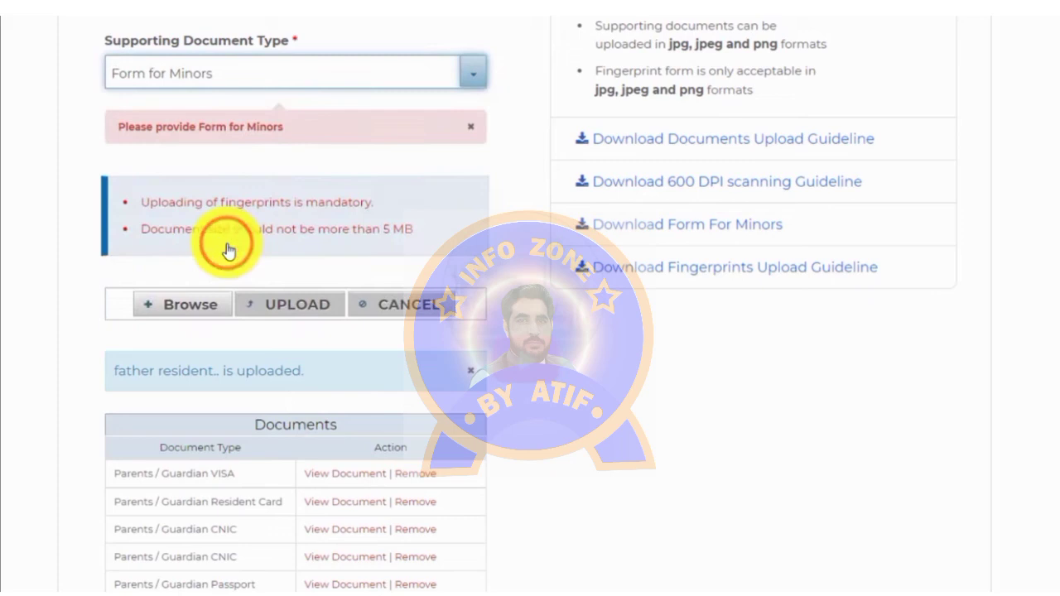
click(203, 313)
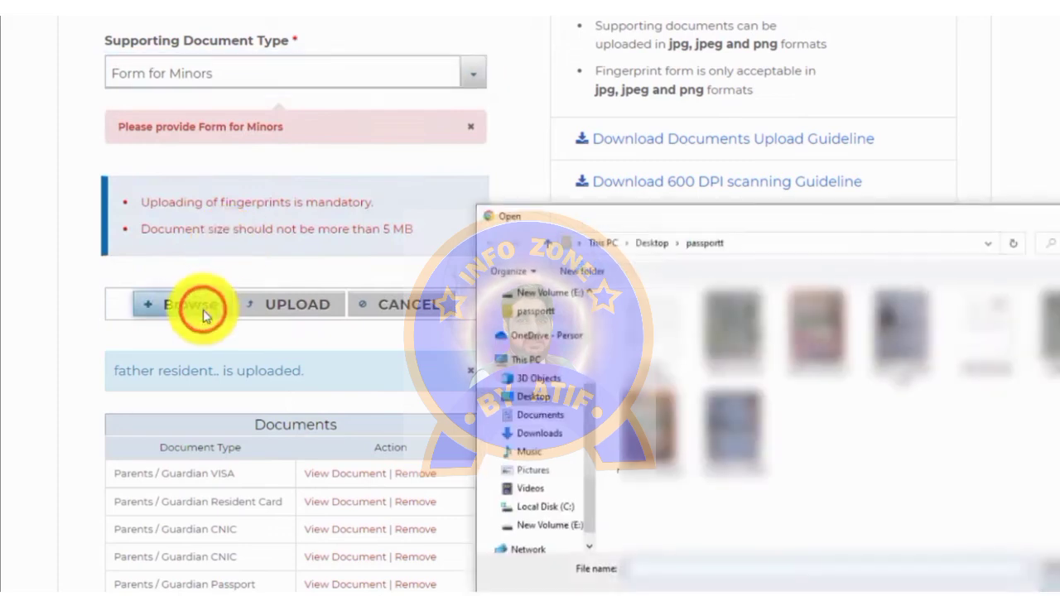
click(969, 320)
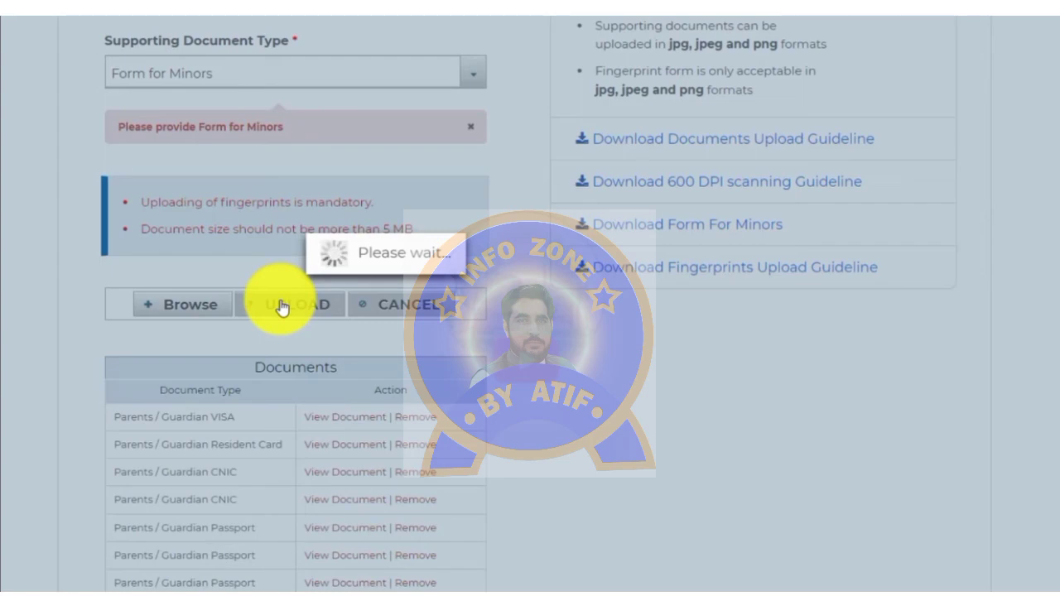
key(l)
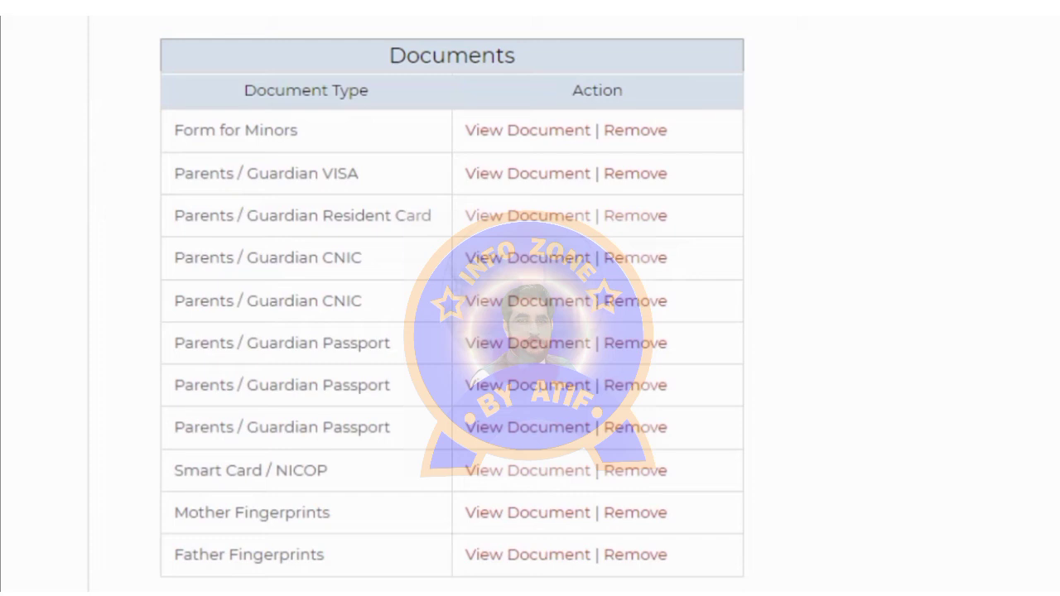
drag(170, 570, 336, 556)
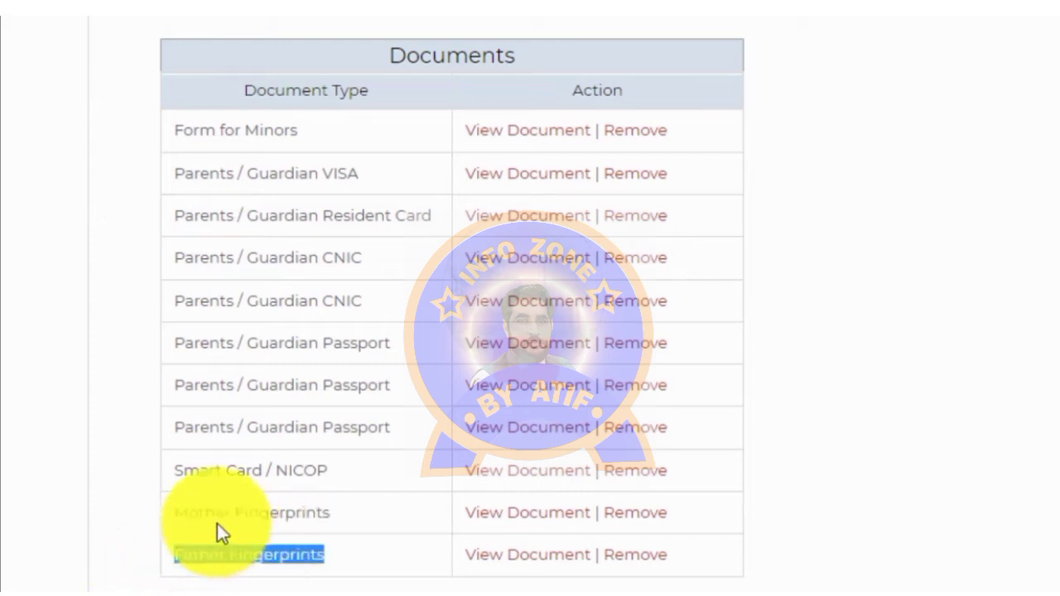
drag(162, 517, 335, 519)
drag(169, 480, 326, 482)
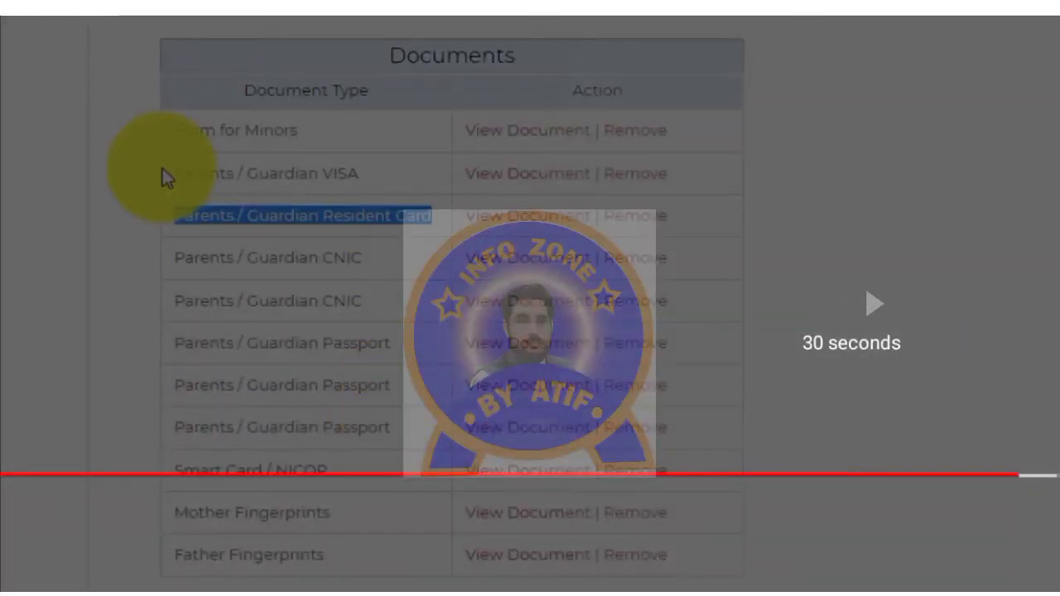
drag(164, 165, 368, 169)
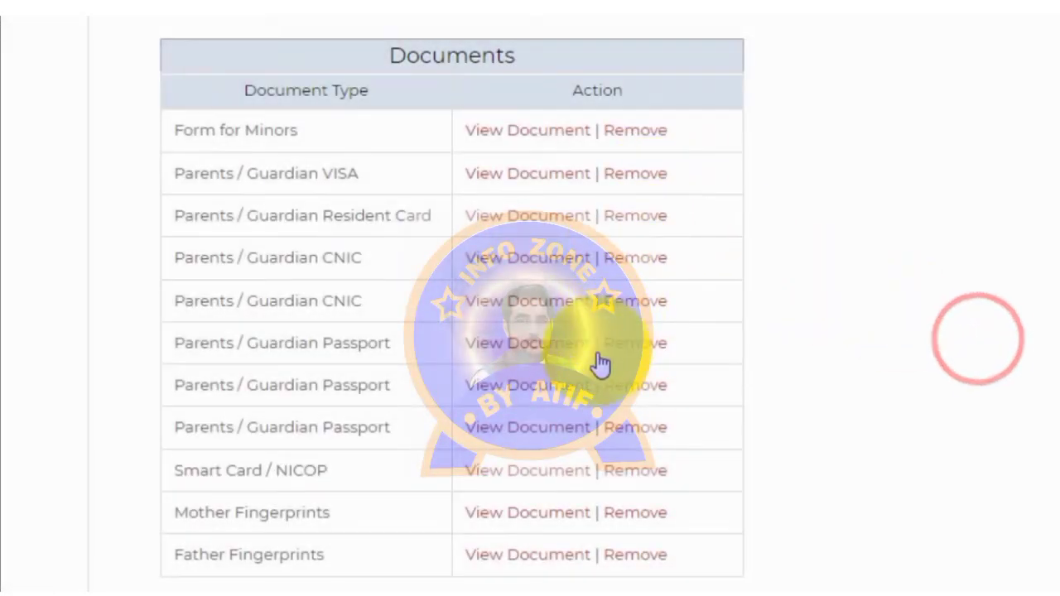
drag(168, 341, 199, 393)
click(177, 362)
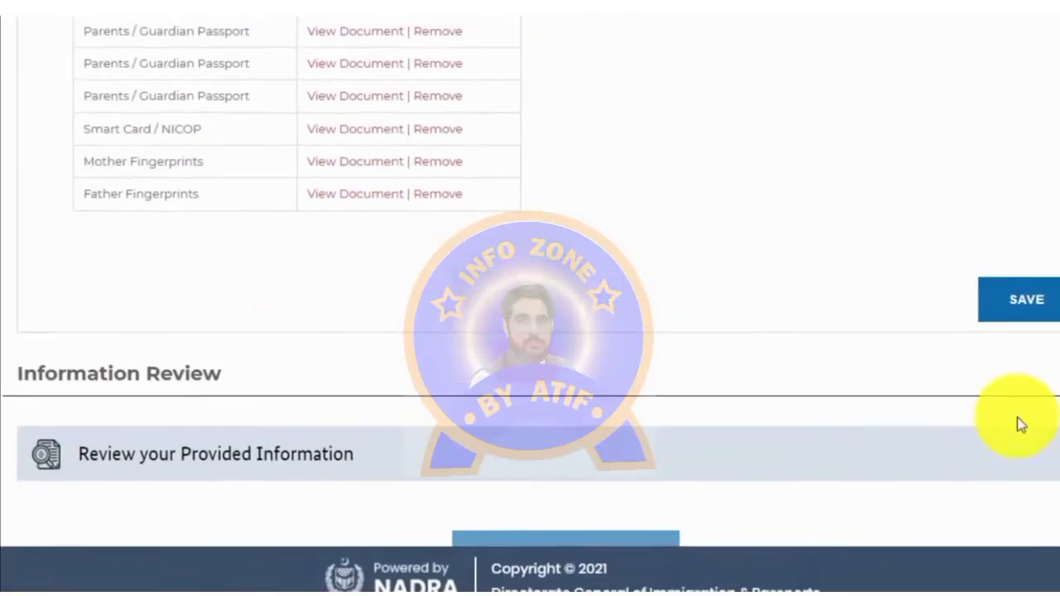
Step: Save the uploaded documents and tick the declaration checkboxes
click(1021, 303)
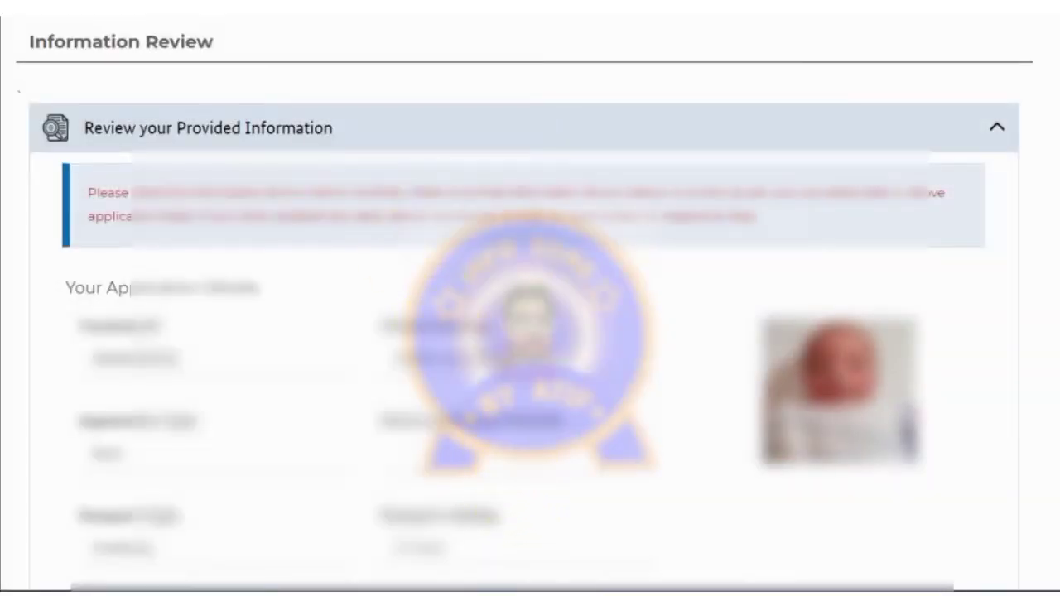
scroll(530, 331, down, 2)
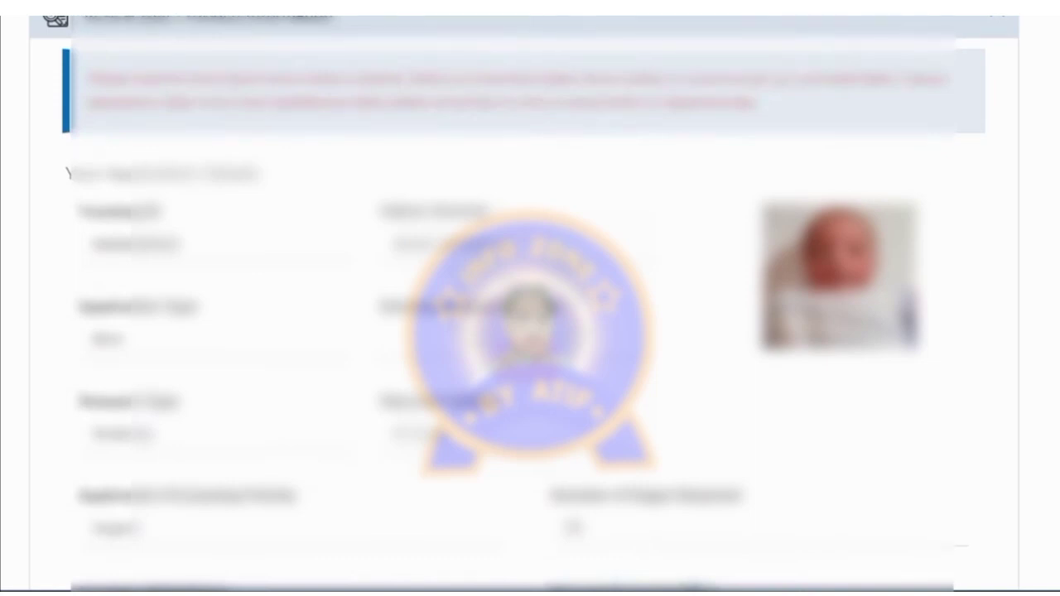
double_click(953, 386)
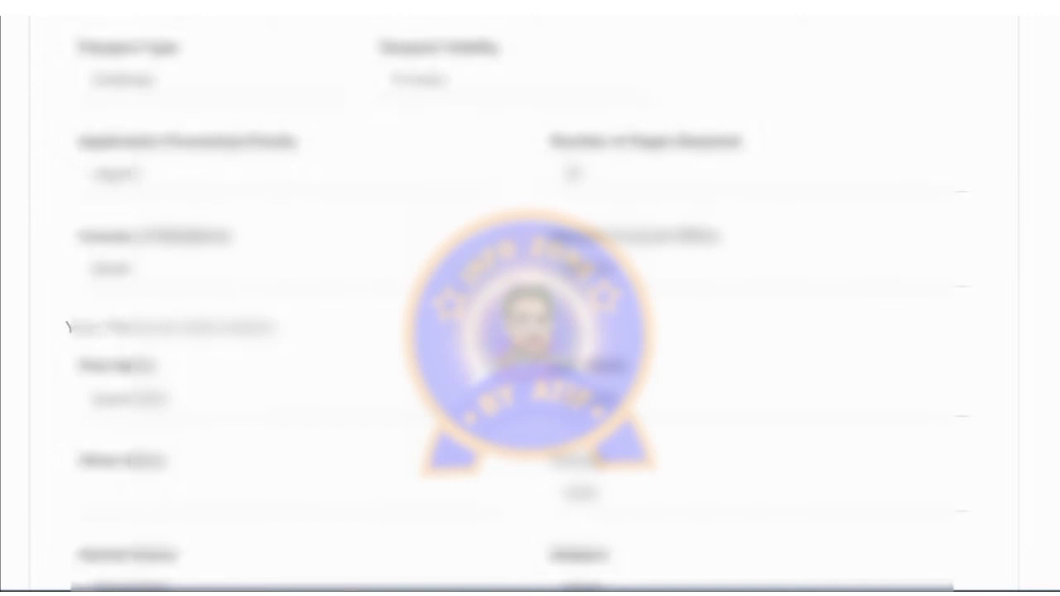
double_click(961, 359)
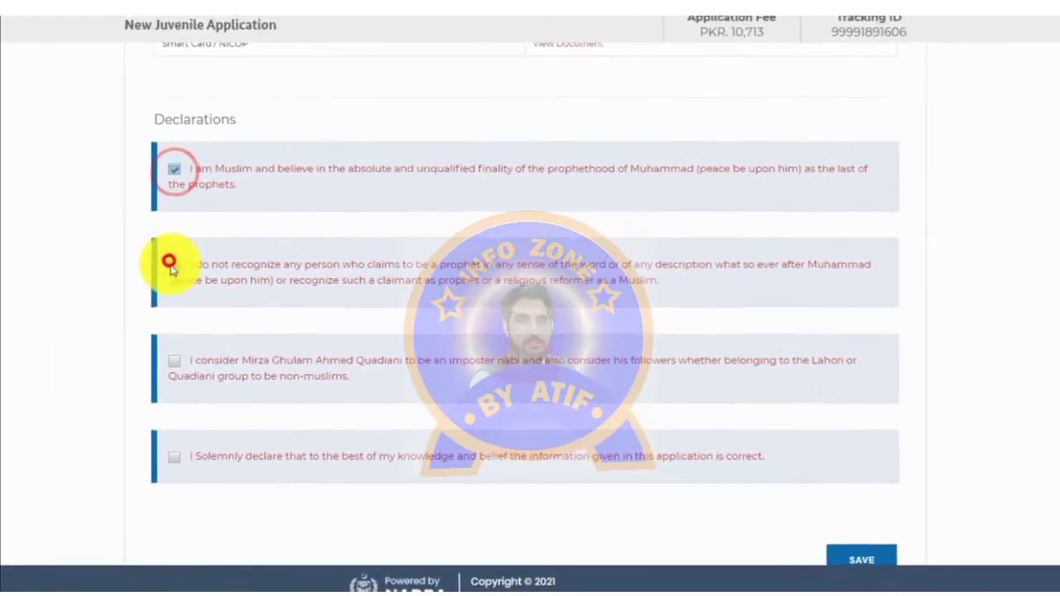
double_click(965, 350)
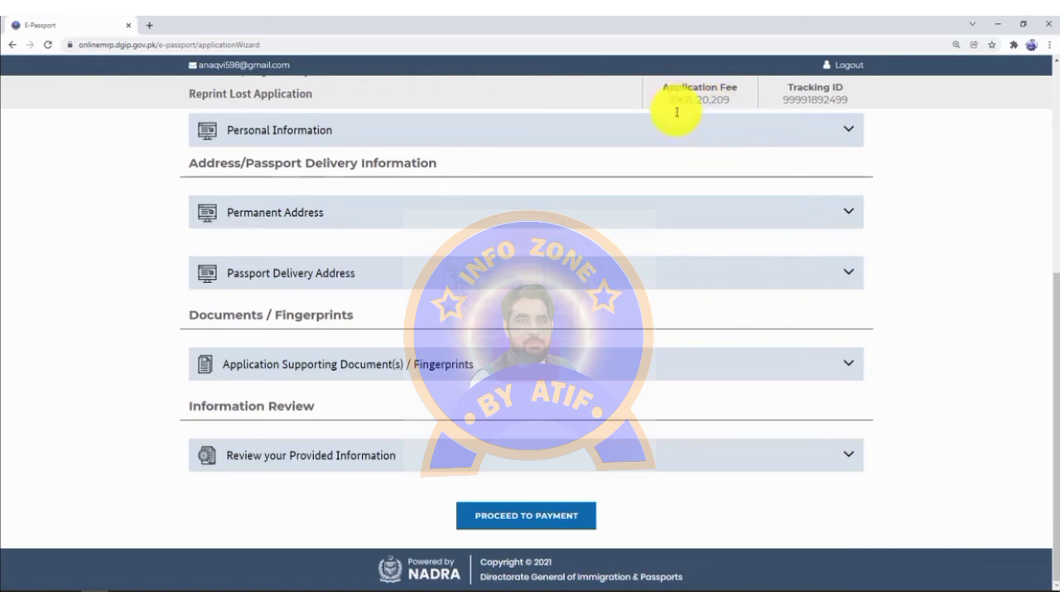
Step: Proceed to payment, accept the Payment Terms and Conditions, and continue to the empty Billing Information form
click(524, 526)
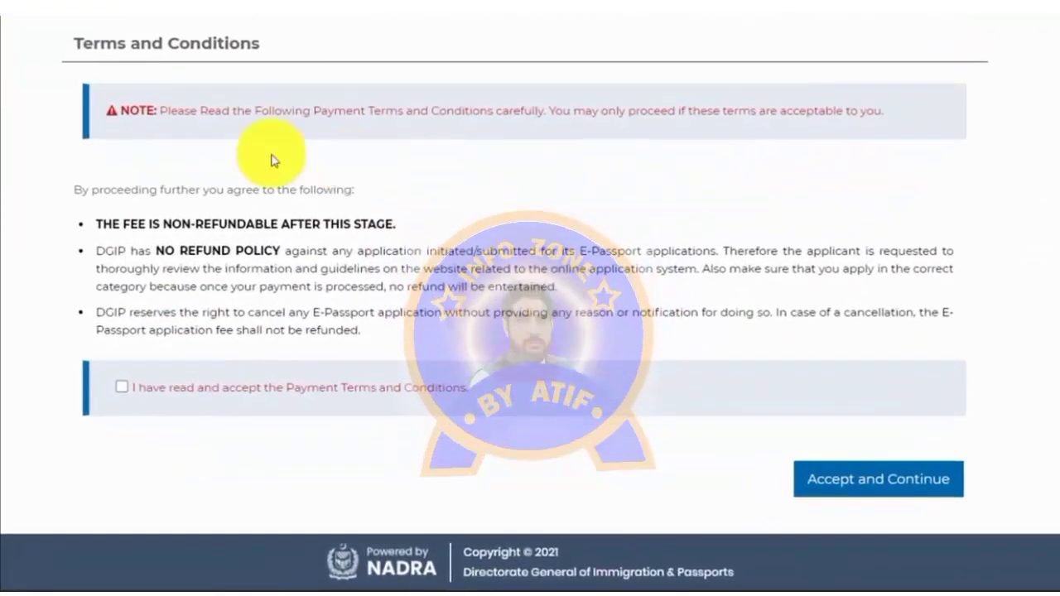
click(119, 385)
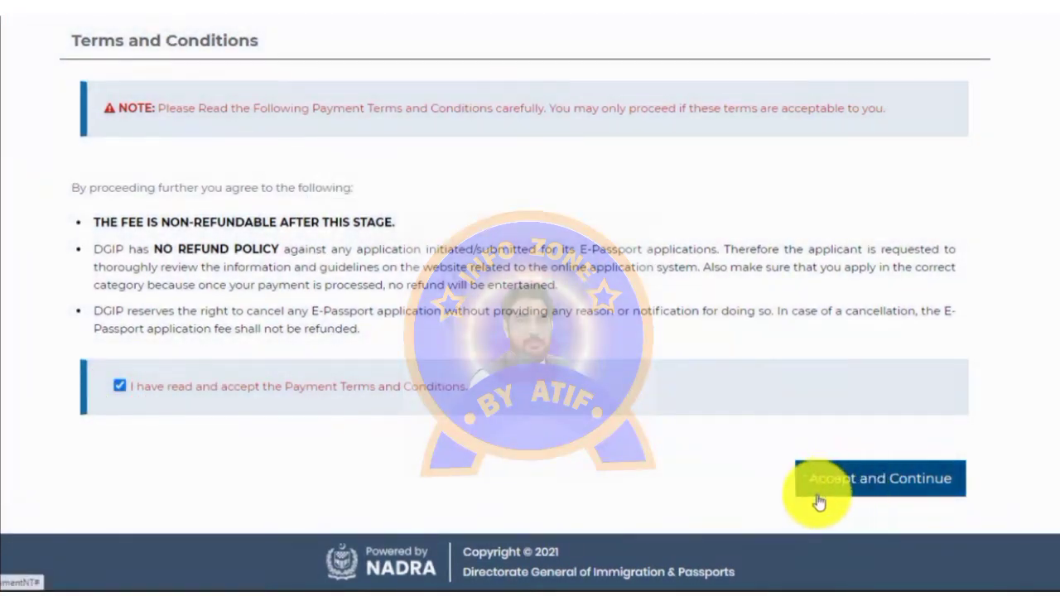
click(863, 478)
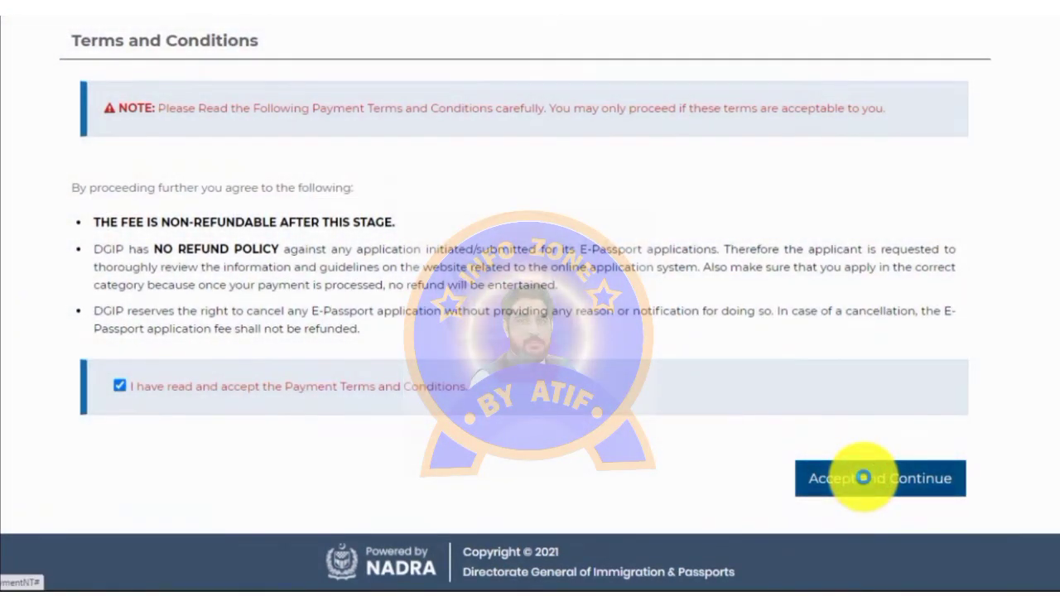
scroll(863, 484, down, 3)
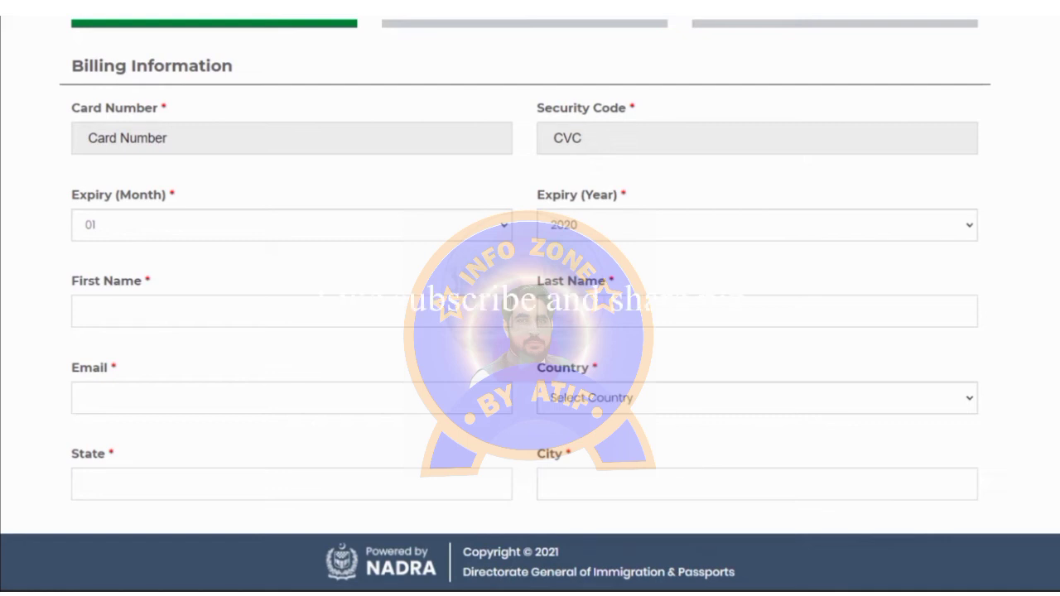
Step: Enter the card number, security code, expiry, cardholder and billing address details, then confirm and pay the PKR 20,209 fee
scroll(525, 275, down, 1)
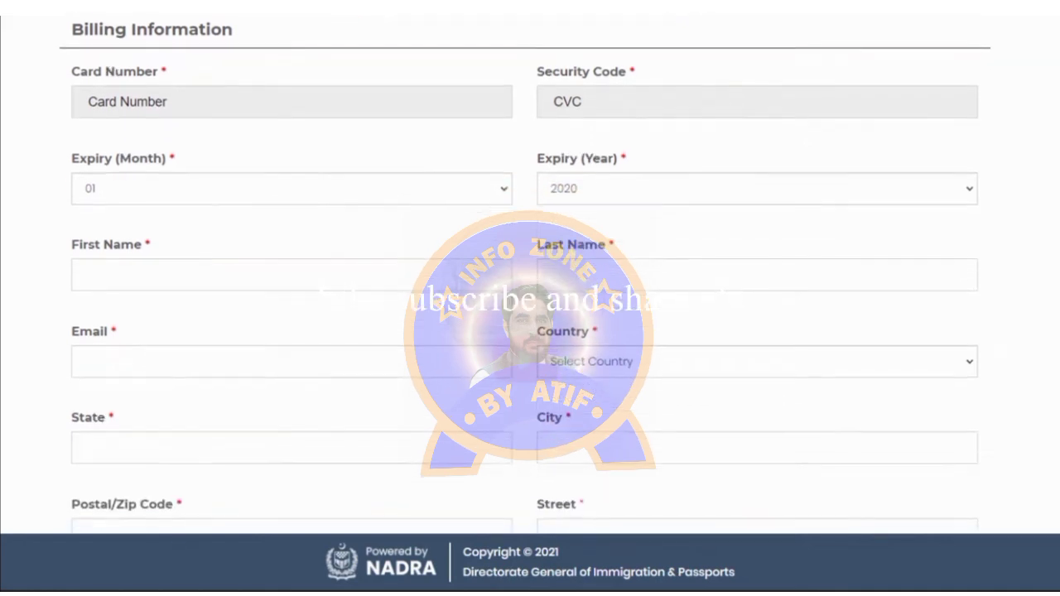
click(135, 107)
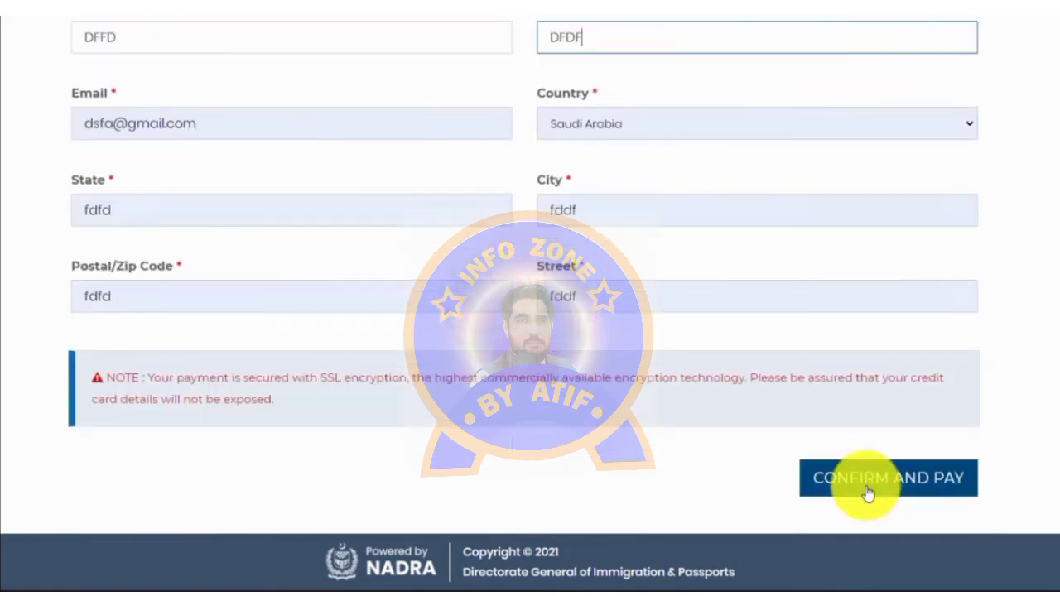
click(866, 493)
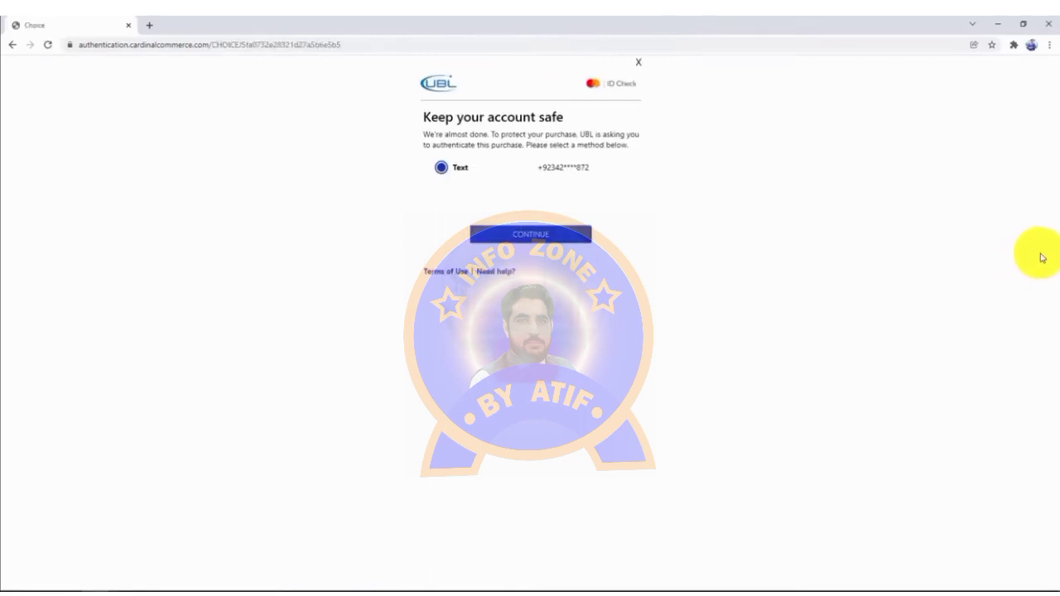
Step: Verify the purchase by text message and view the 'Application Submitted Successfully' receipt with its tracking ID
click(523, 231)
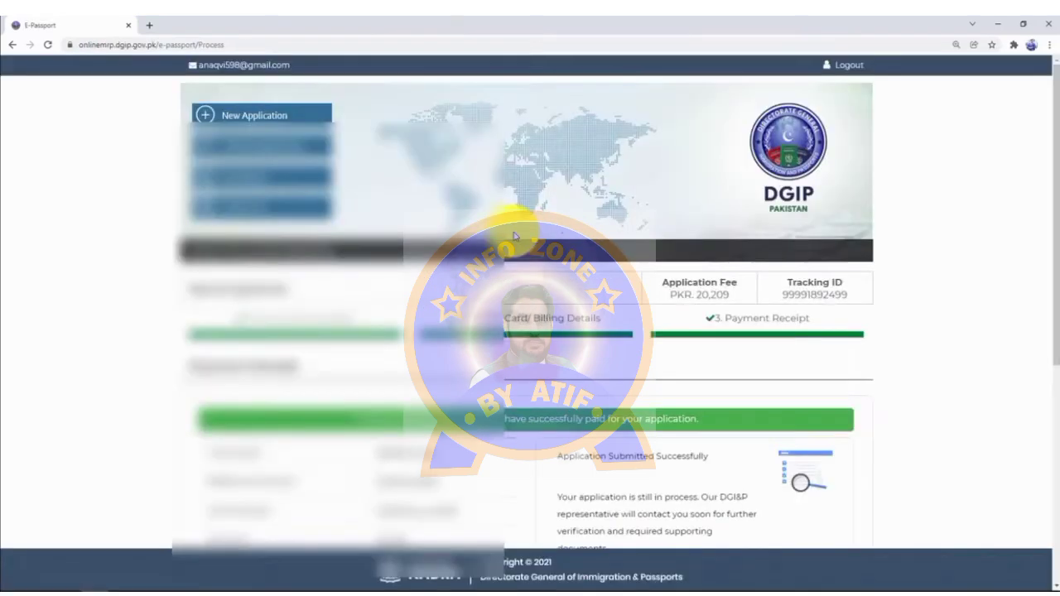
scroll(1048, 256, down, 3)
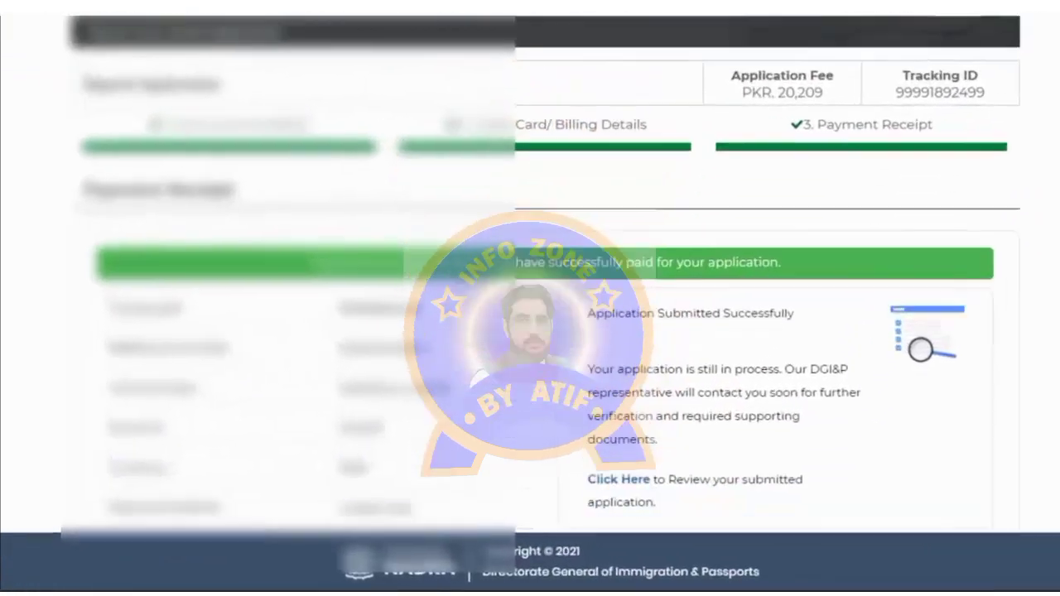